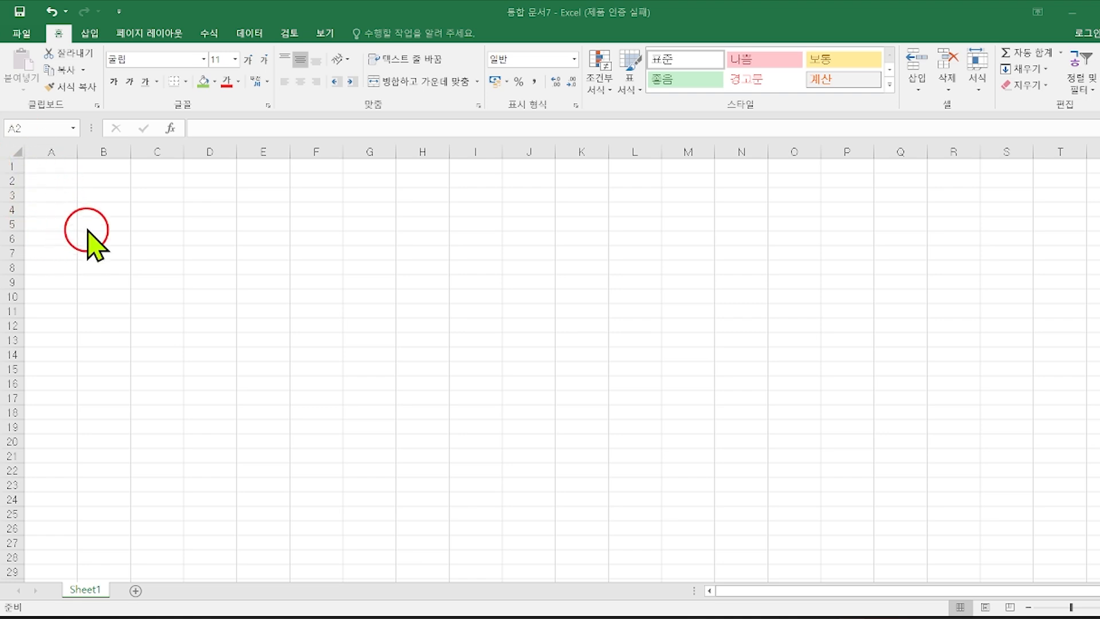
Rename the worksheet Sheet1 as 논리 함수.
double_click(90, 590)
text(급)
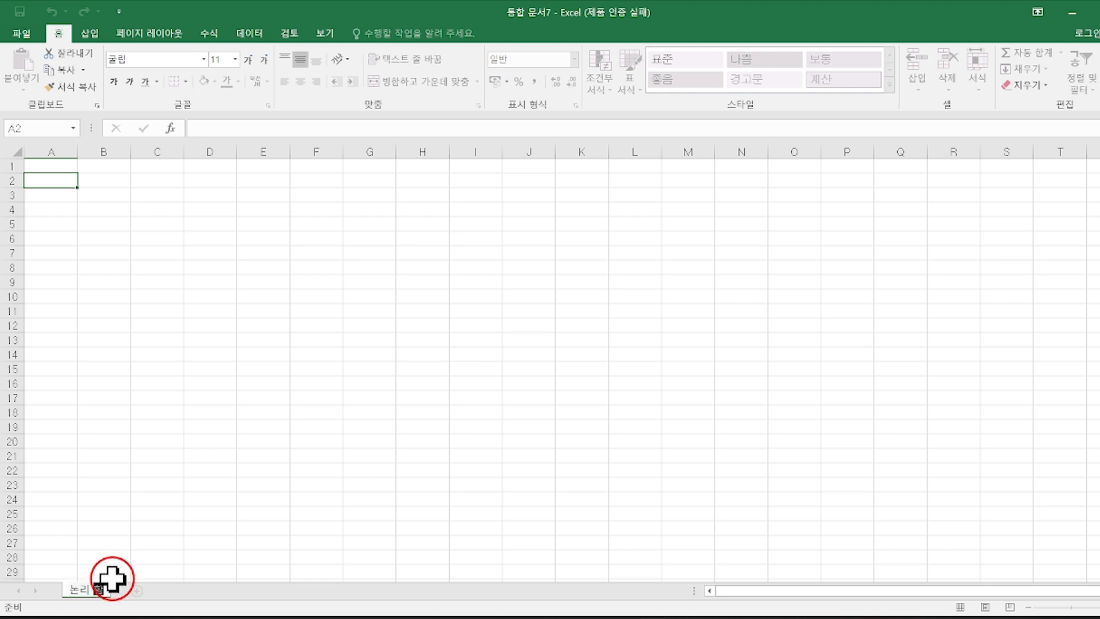
key(Return)
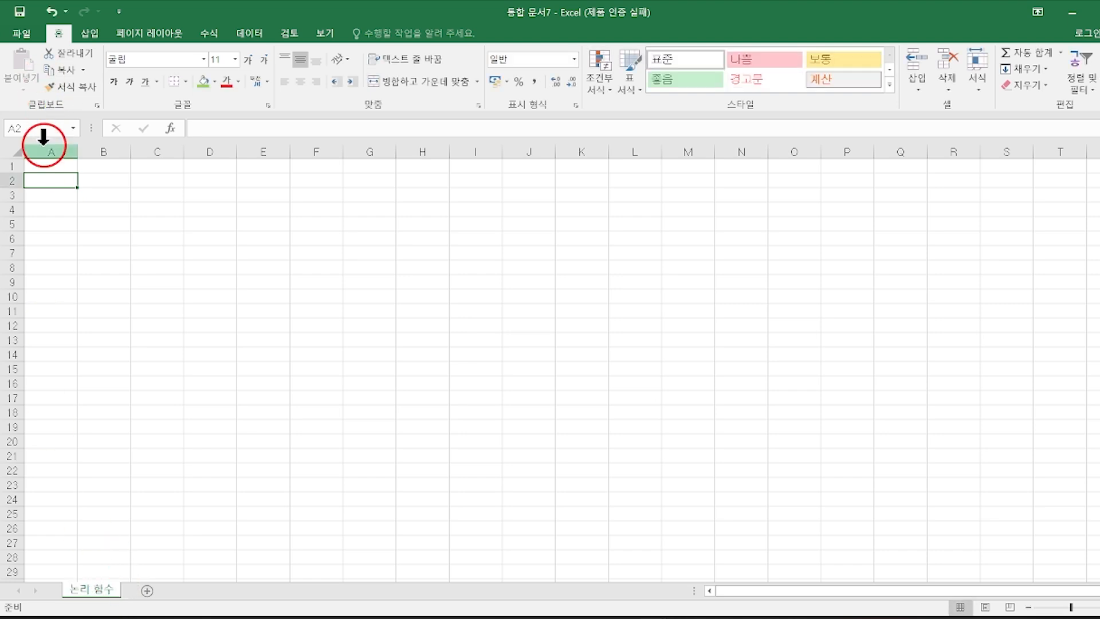
Set the width of column A to 1.
click(48, 150)
right_click(49, 151)
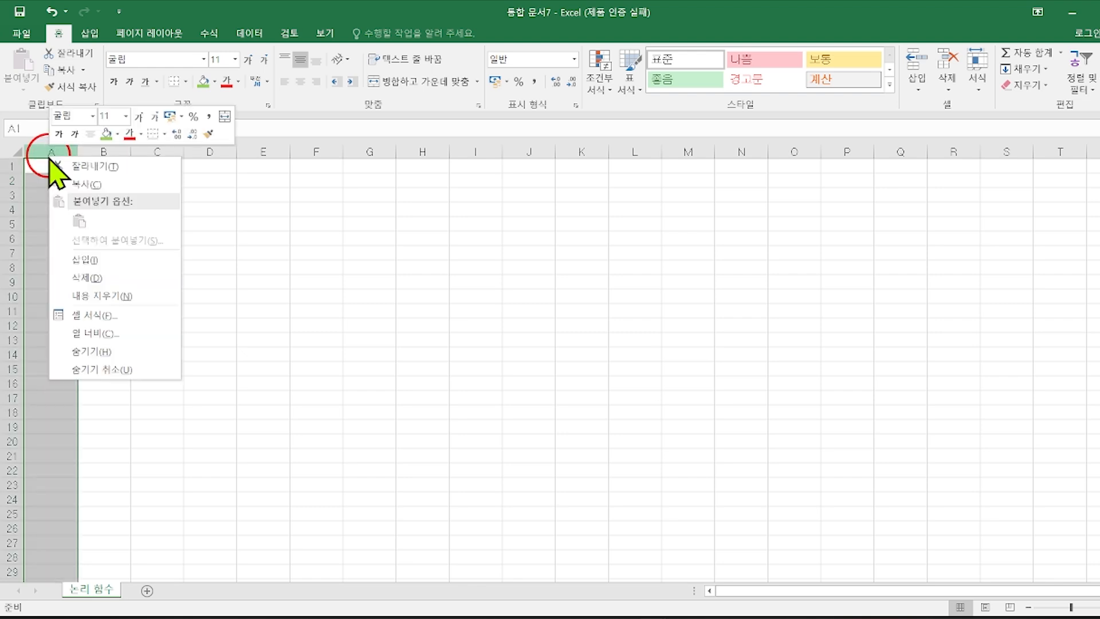
click(96, 333)
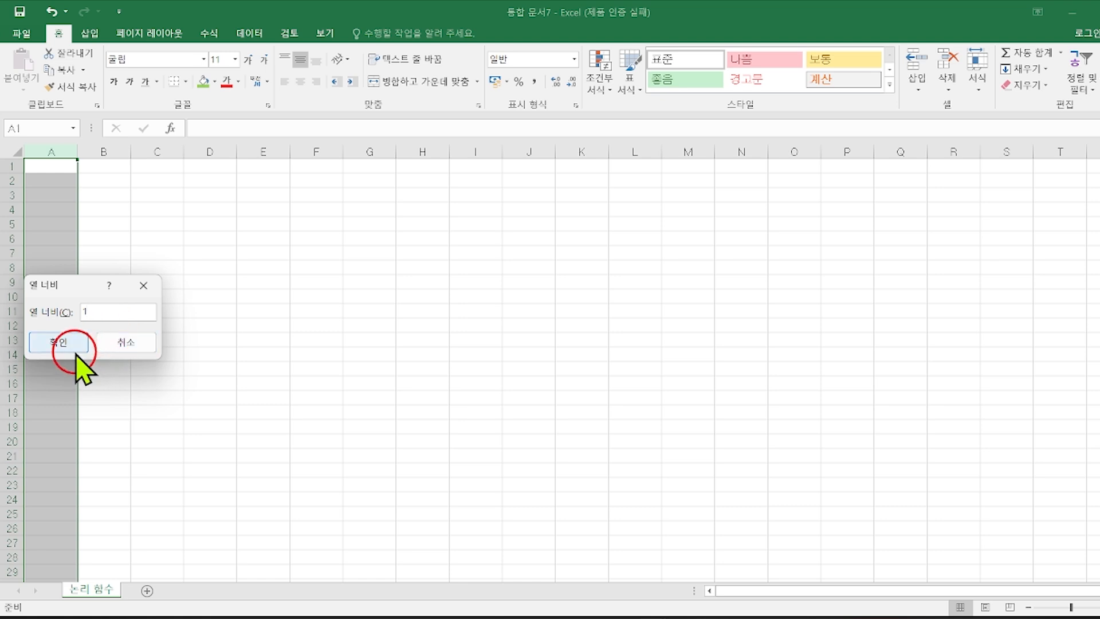
click(63, 342)
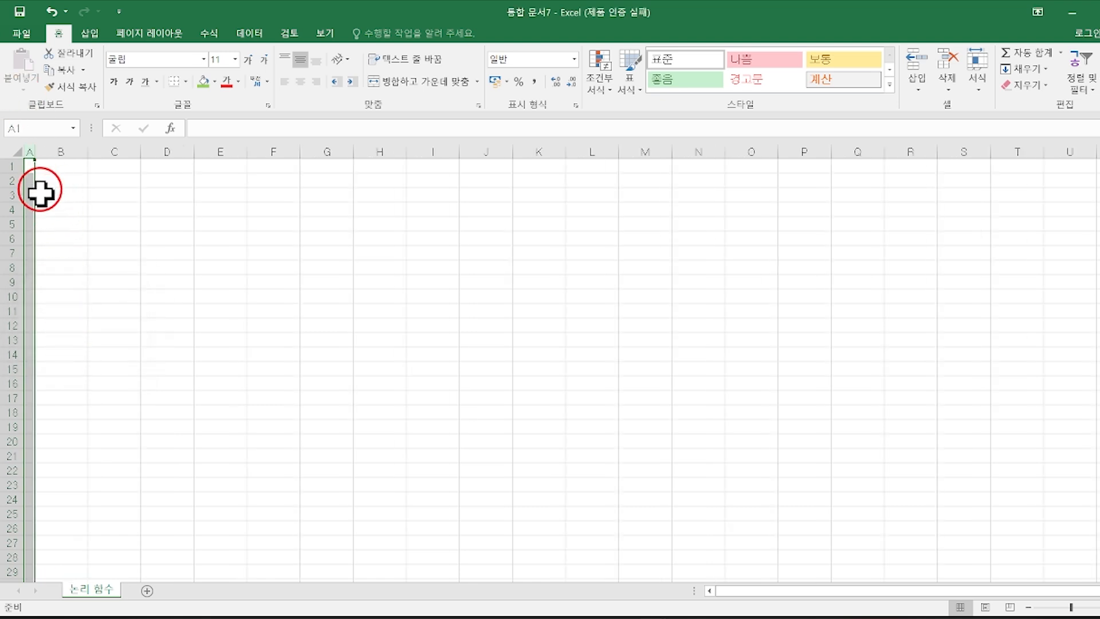
Enter the heading 데이터 in B2 with 40 in B3 and 70 in B4, and fill the heading cell green.
click(67, 180)
text(대)
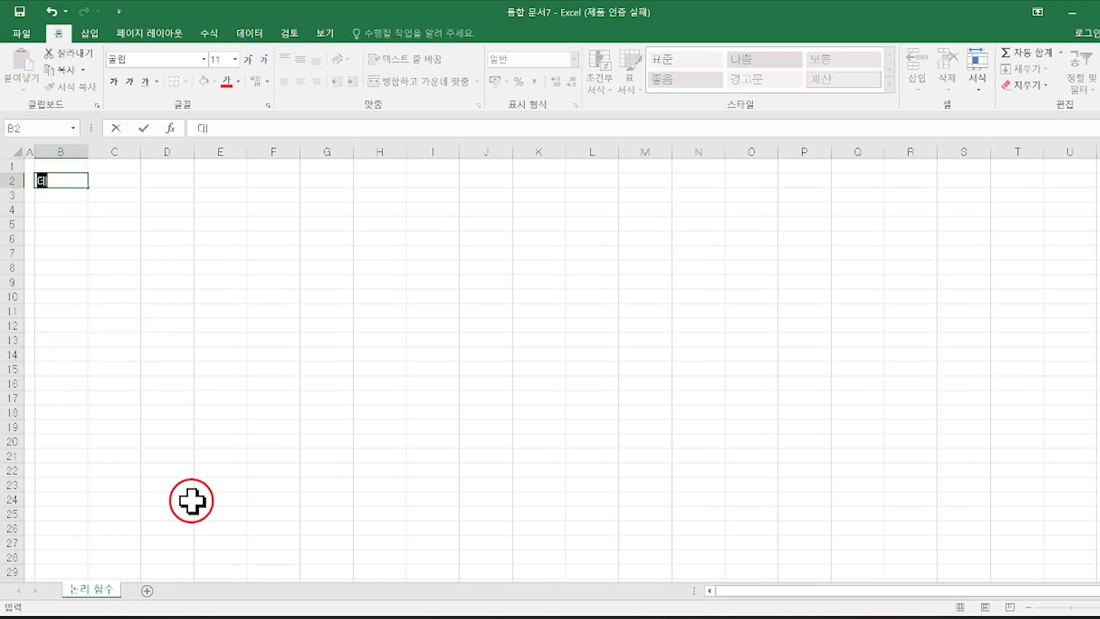
text(이터)
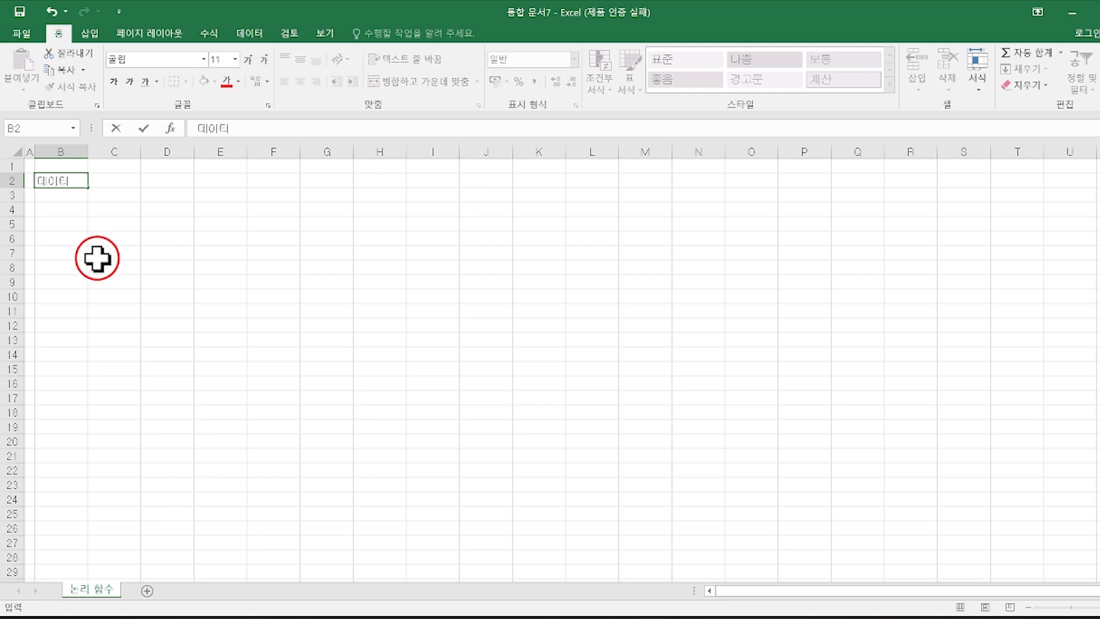
click(73, 196)
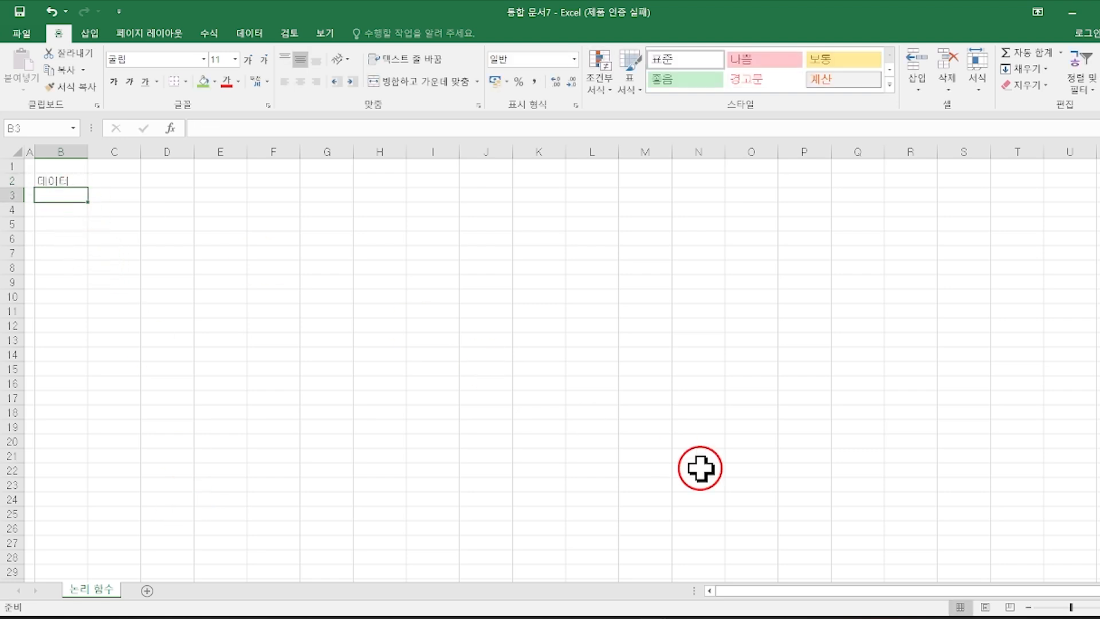
text(40)
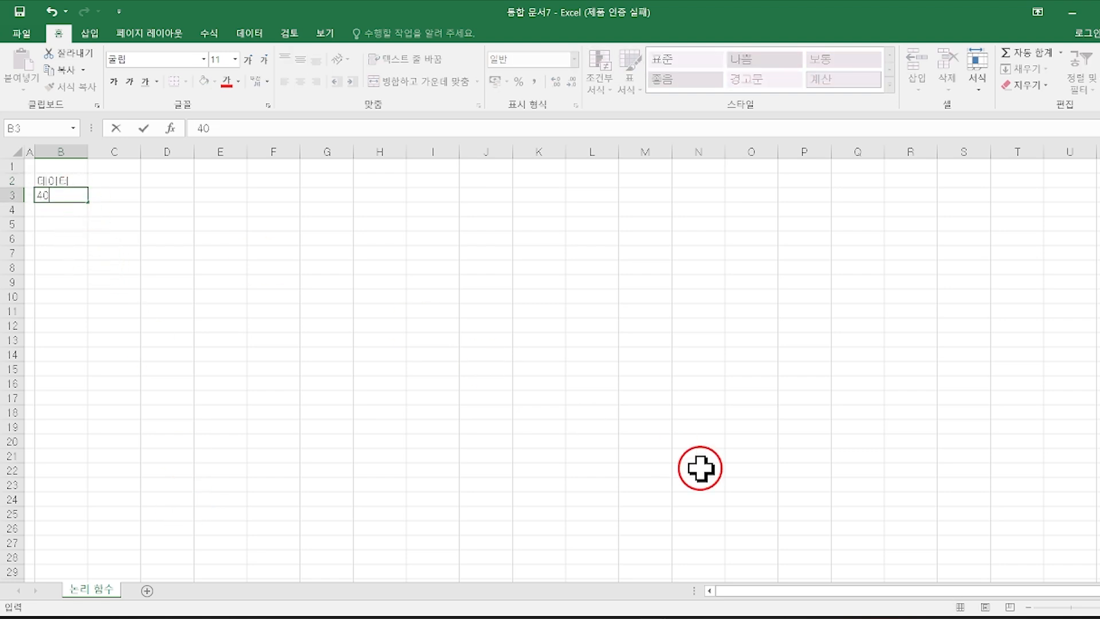
click(58, 208)
text(70)
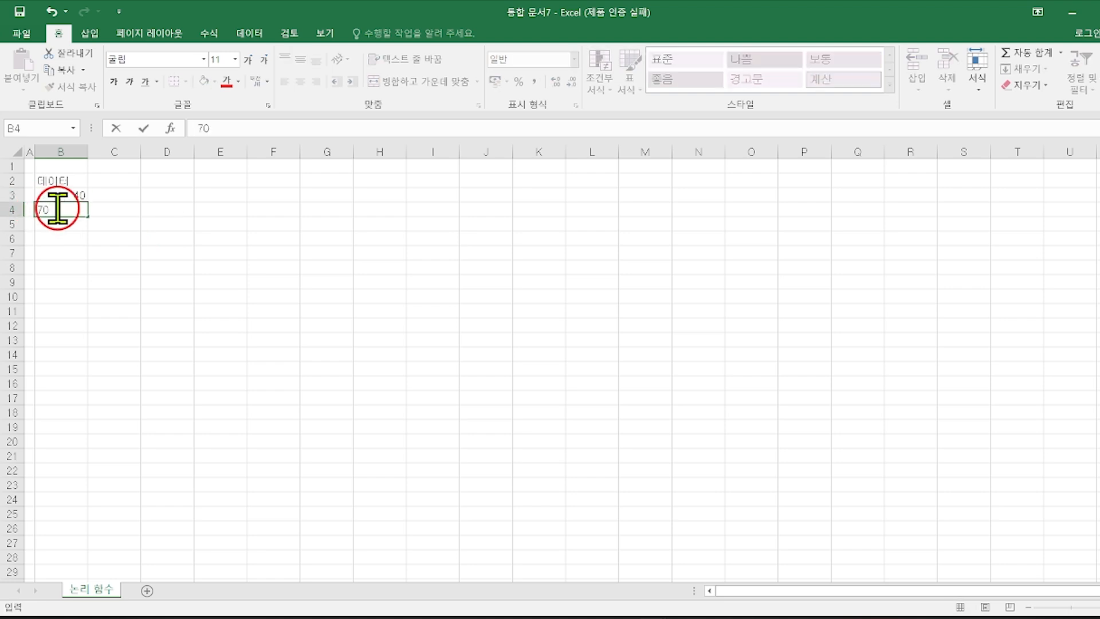
click(60, 182)
click(208, 79)
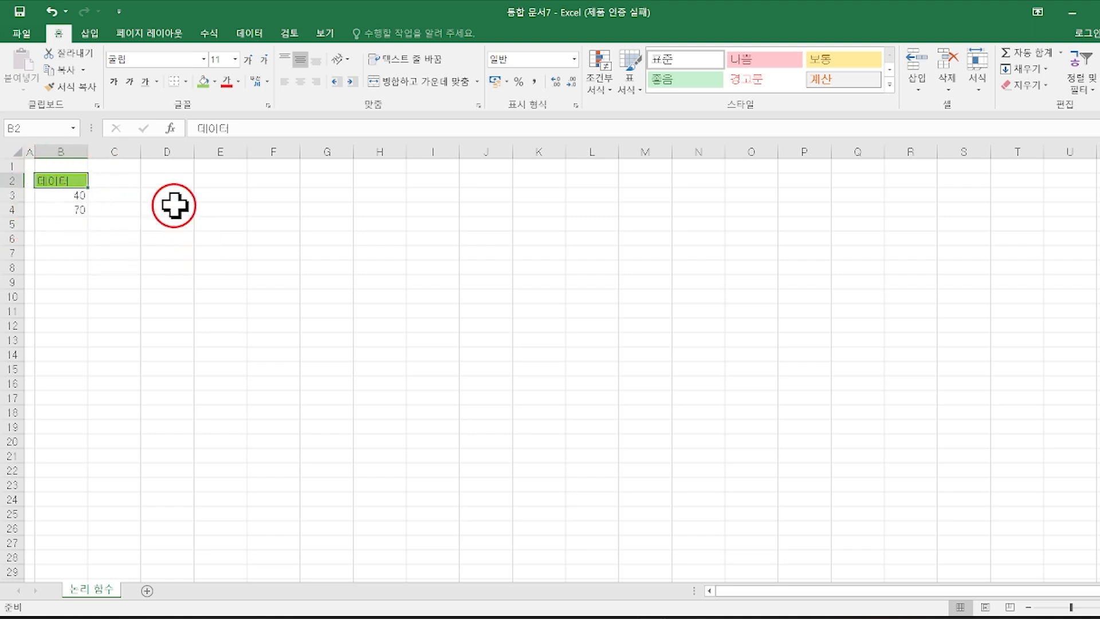
Enter the headings 함수 in D2 and 결과값 in E2, and widen column D to well over twice its width.
click(164, 181)
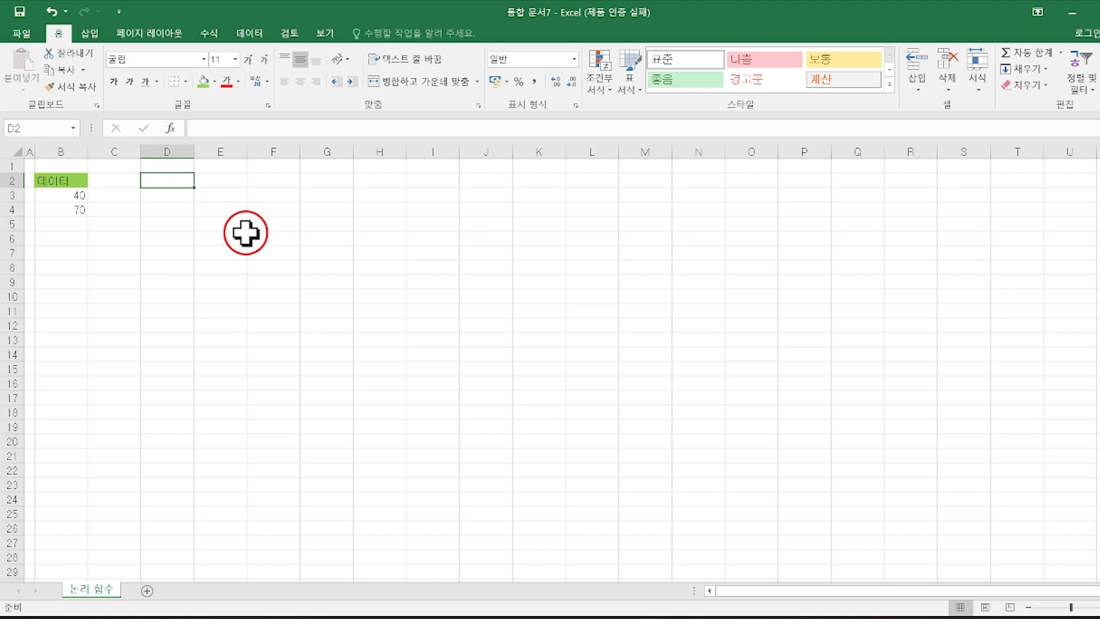
text(ㅎ수)
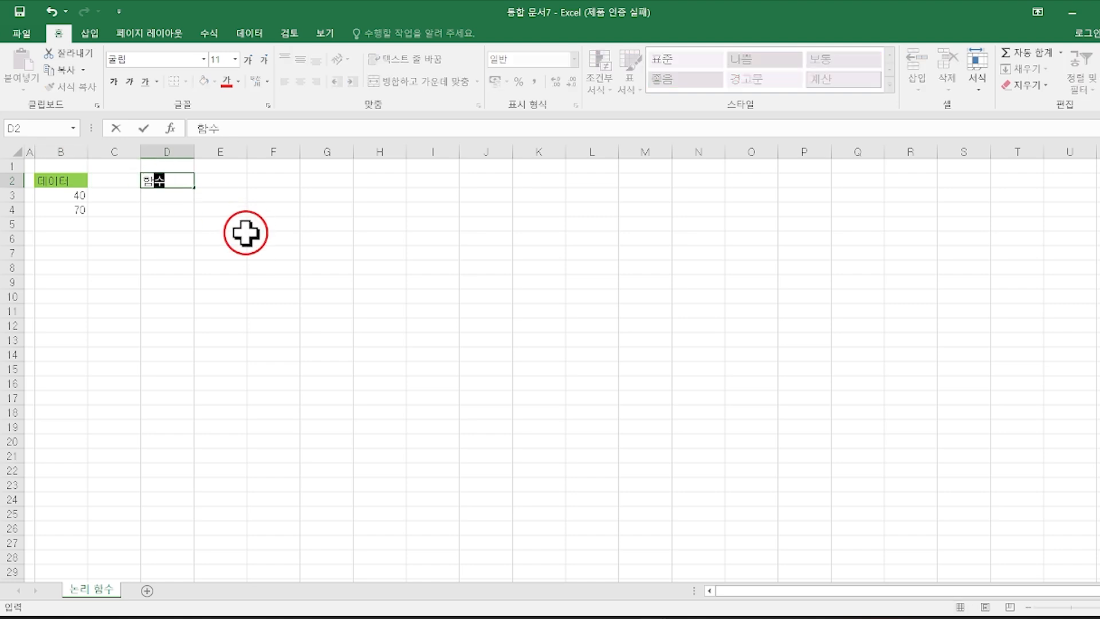
click(231, 181)
text(ㄱ)
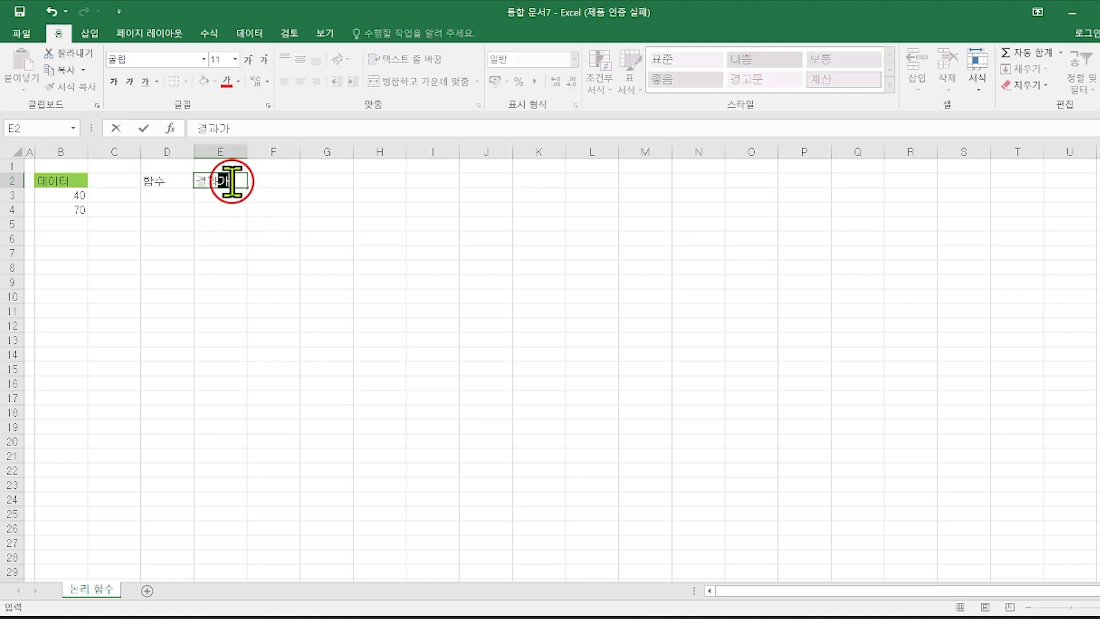
click(194, 150)
drag(194, 155, 281, 161)
Insert an IF function in D3, choosing it from the 논리 (logical) function category.
click(201, 196)
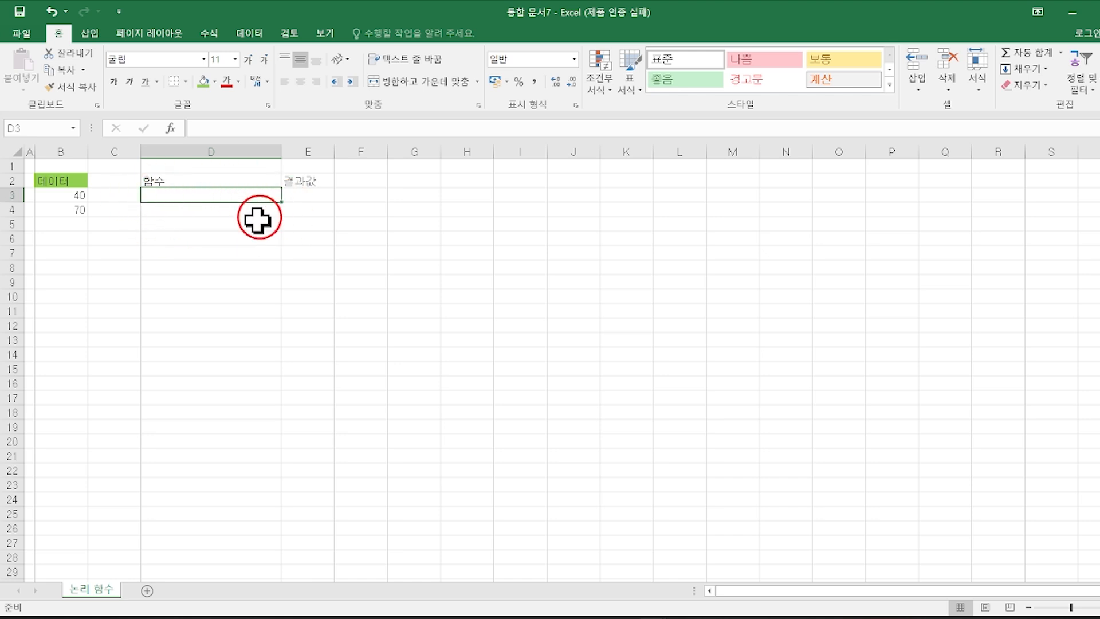
click(171, 129)
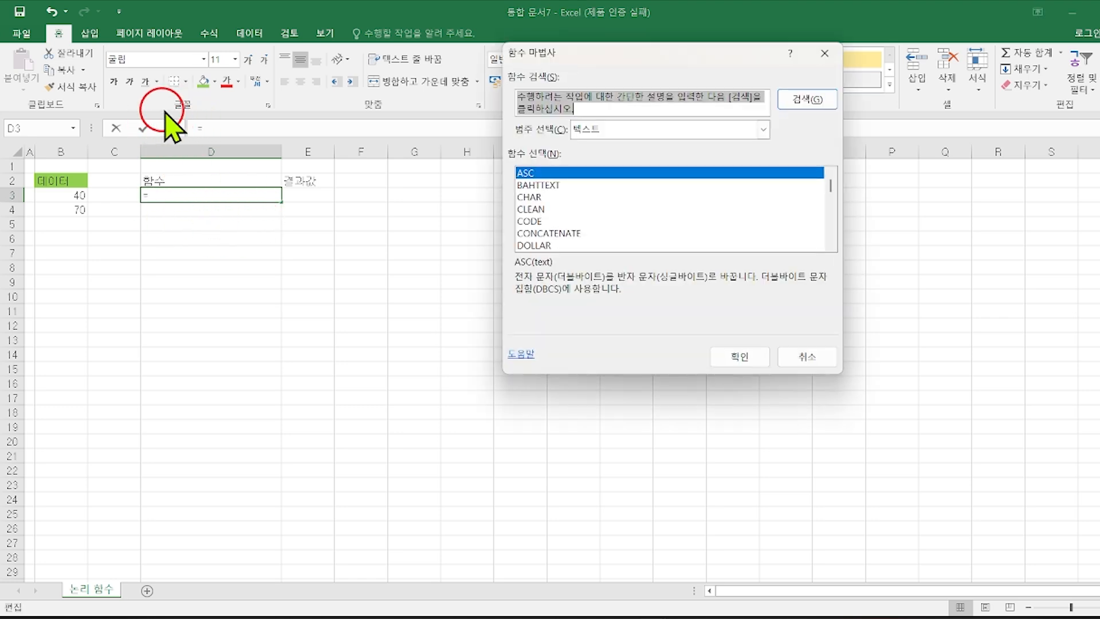
click(764, 130)
drag(627, 209, 588, 256)
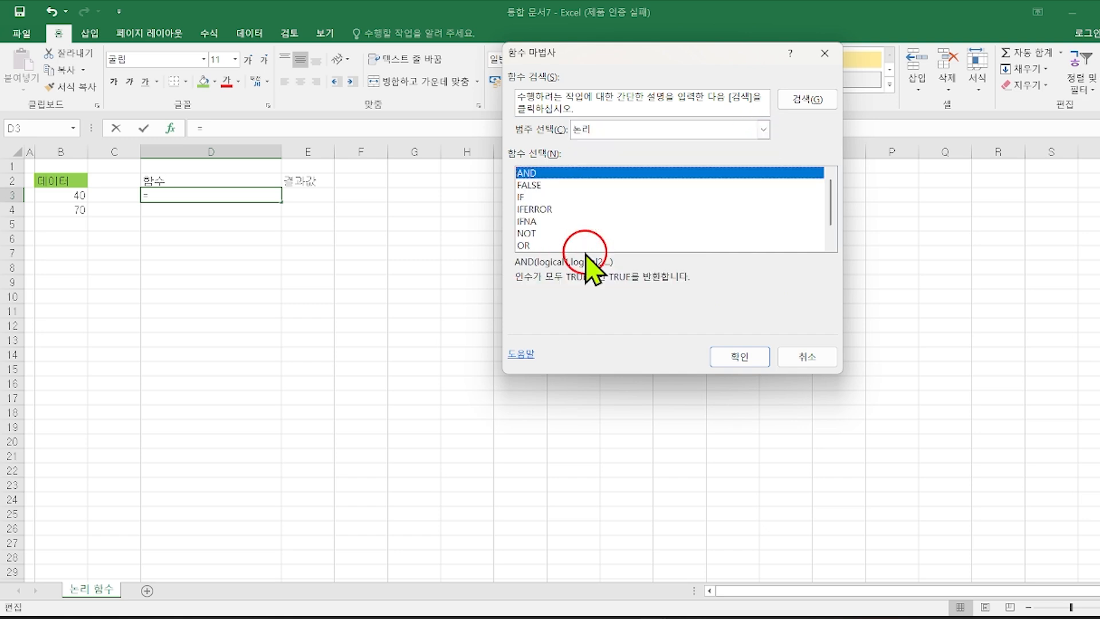
click(522, 196)
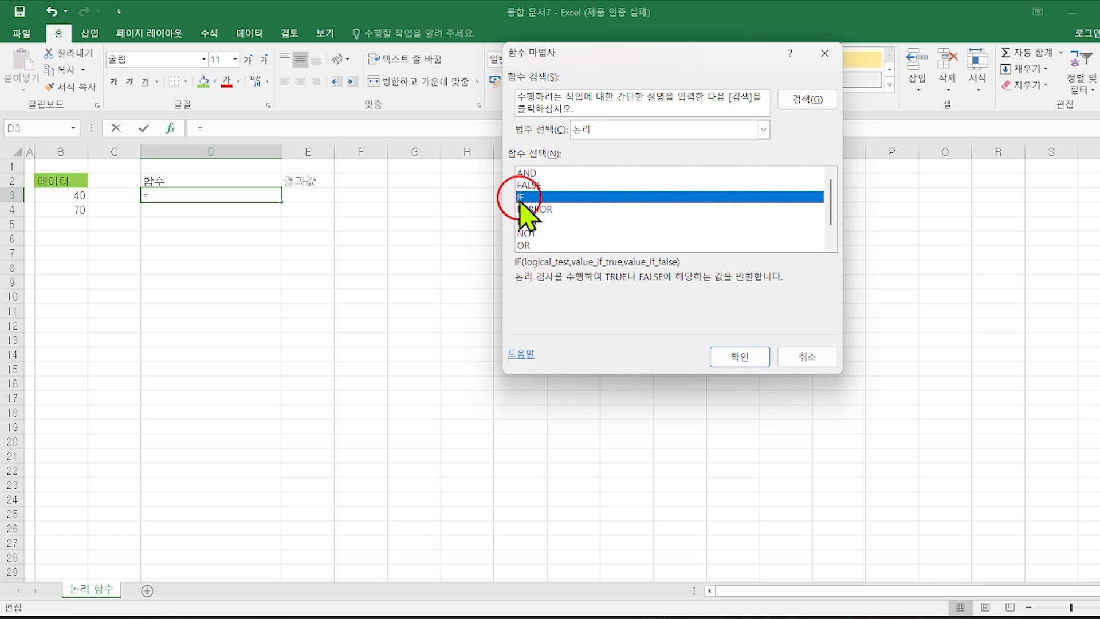
double_click(521, 198)
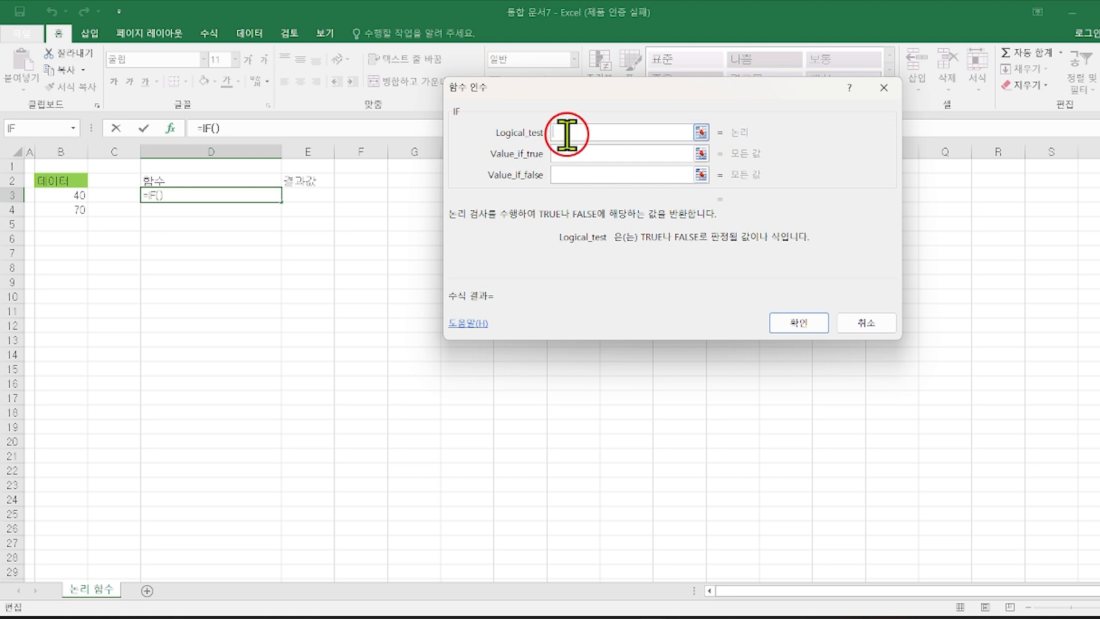
Complete D3's IF function with the test B3>B4 and the results TRUE and FALSE, and undo the entered formula.
click(72, 196)
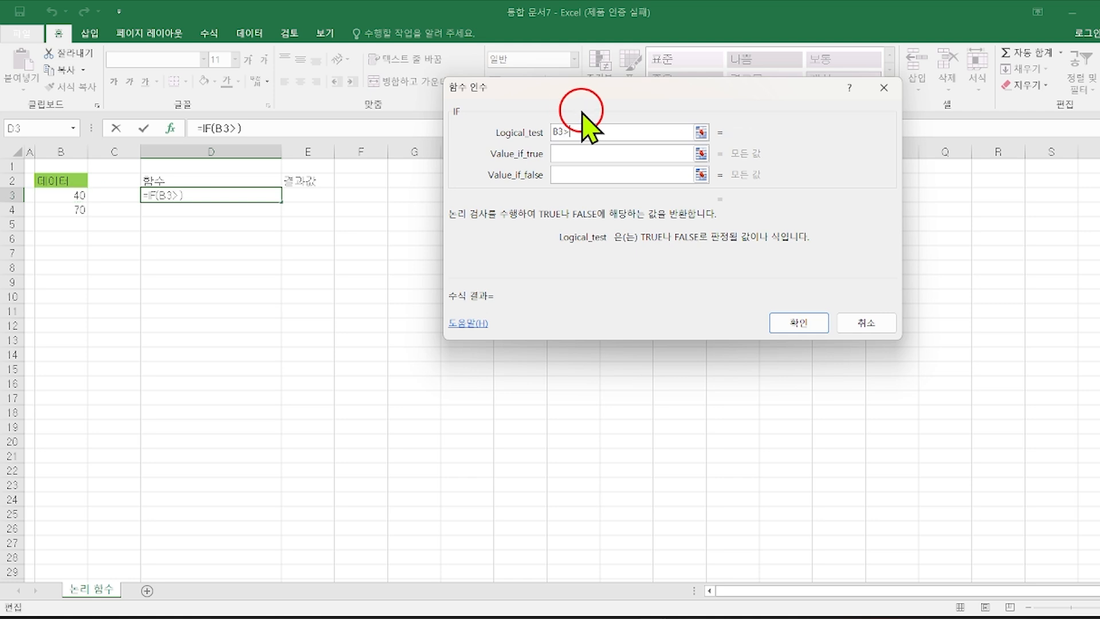
text(>)
click(70, 209)
click(598, 132)
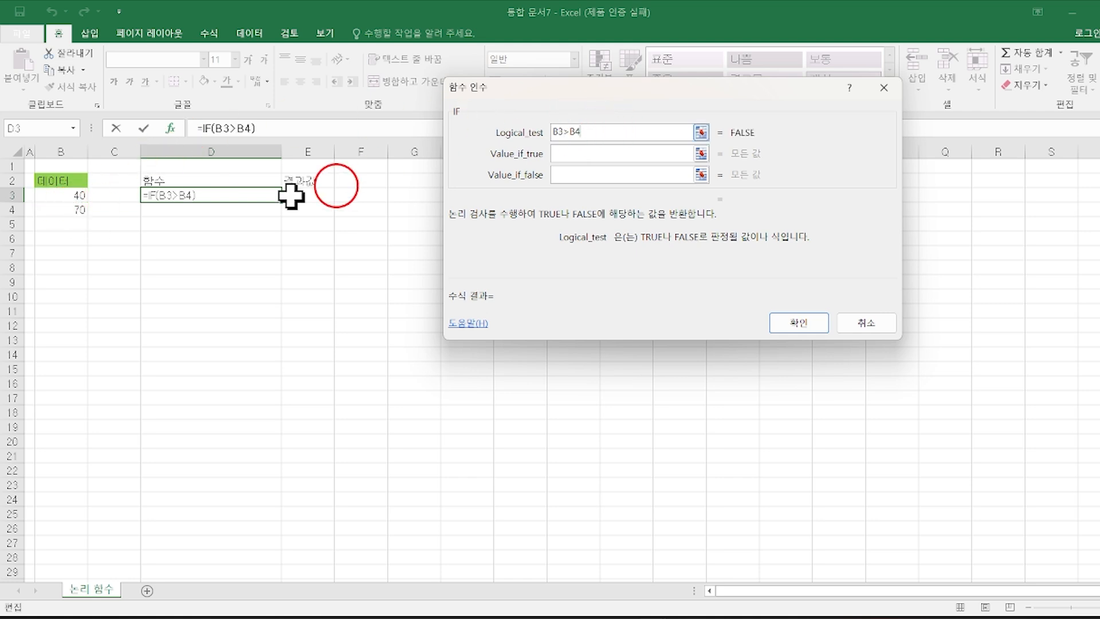
click(572, 153)
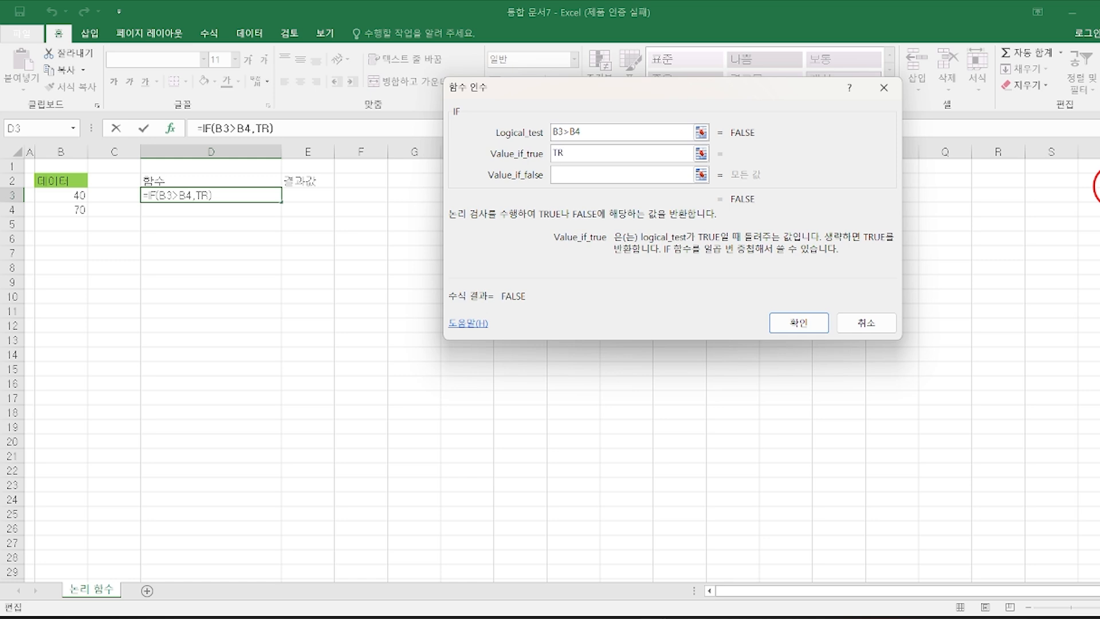
click(570, 173)
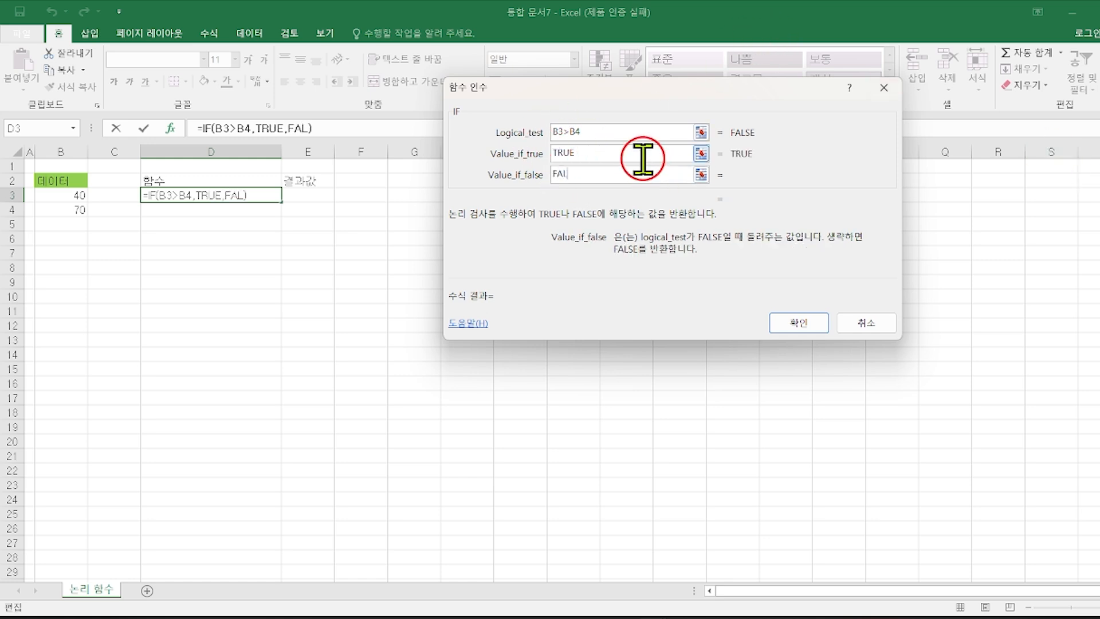
click(817, 325)
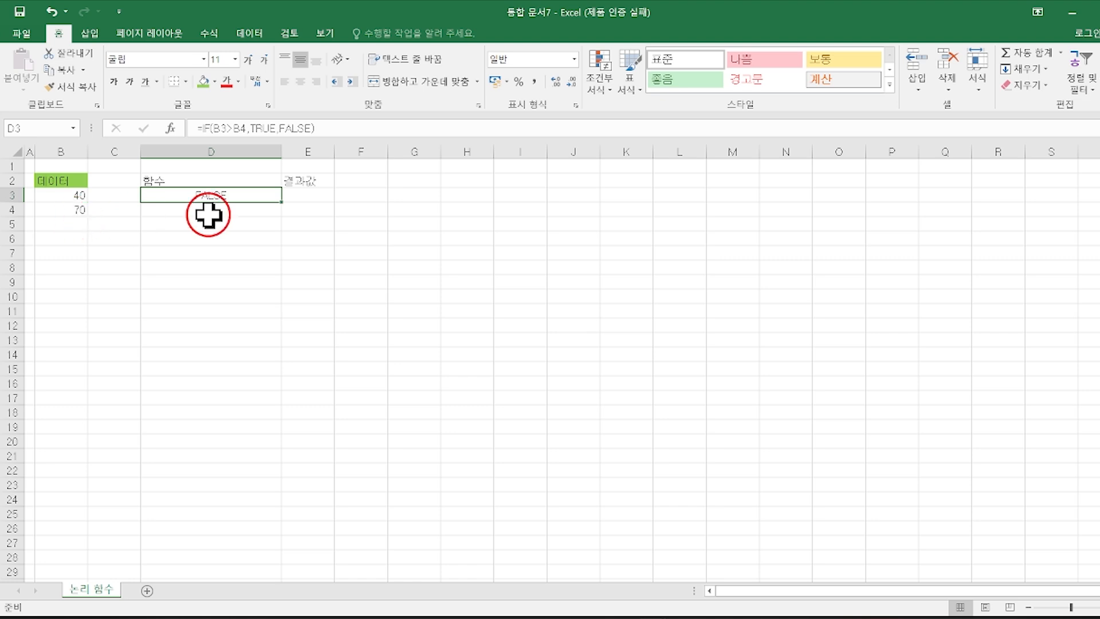
key(ctrl+z)
Widen column E slightly and enter the label IF in cells D3, D4 and D5.
click(298, 206)
drag(332, 154, 351, 153)
click(227, 206)
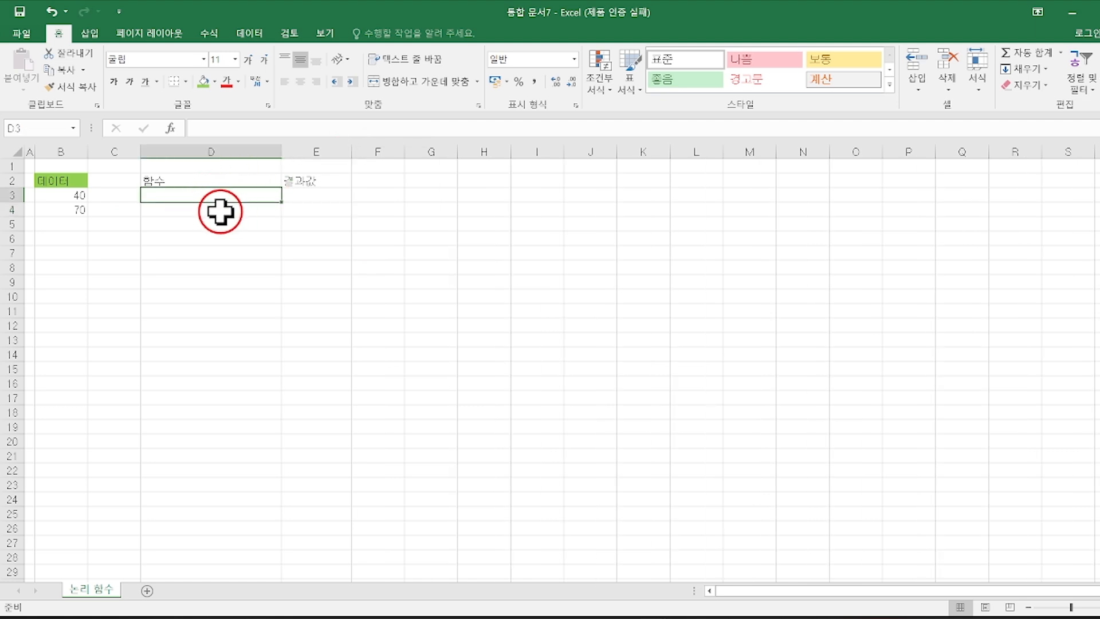
text(F)
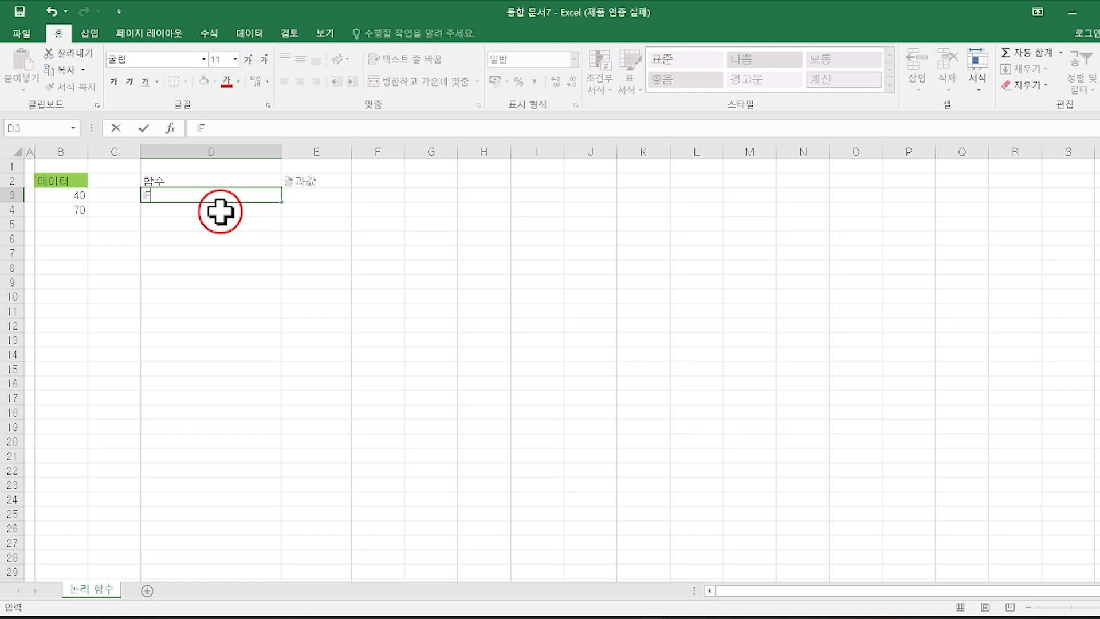
click(180, 209)
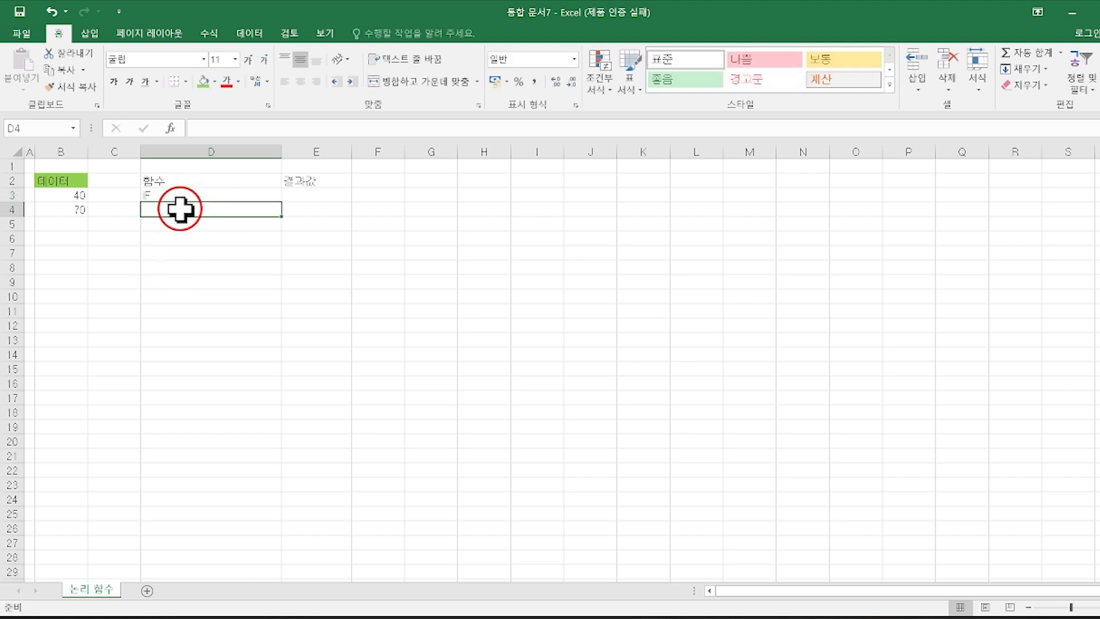
text(F)
click(177, 221)
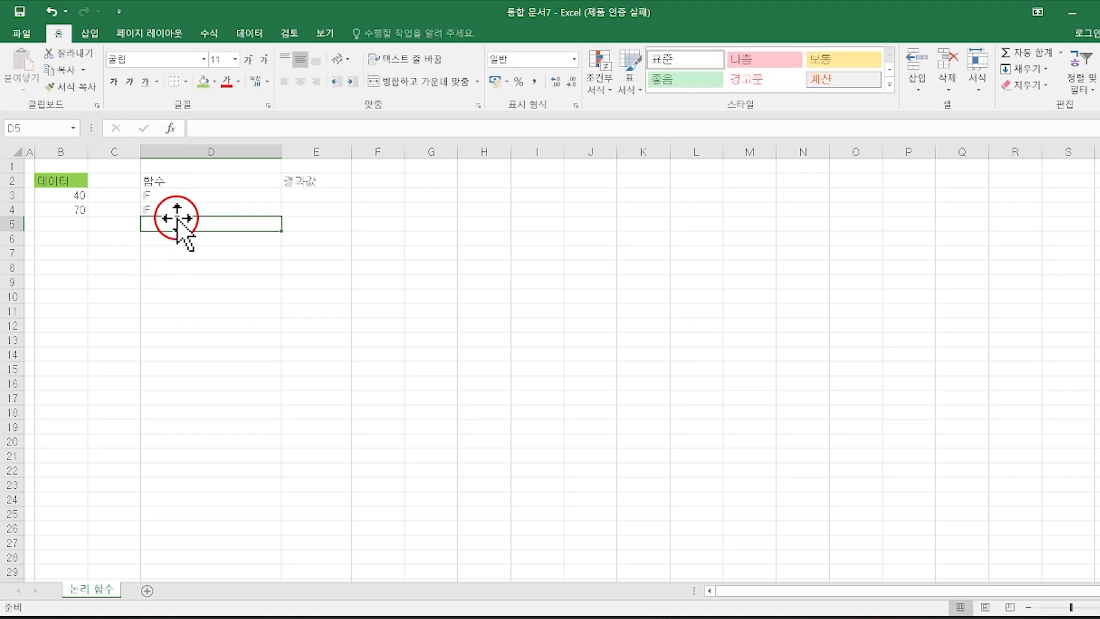
text(F)
Insert the logical function IF in E3, the first cell under 결과값.
click(320, 194)
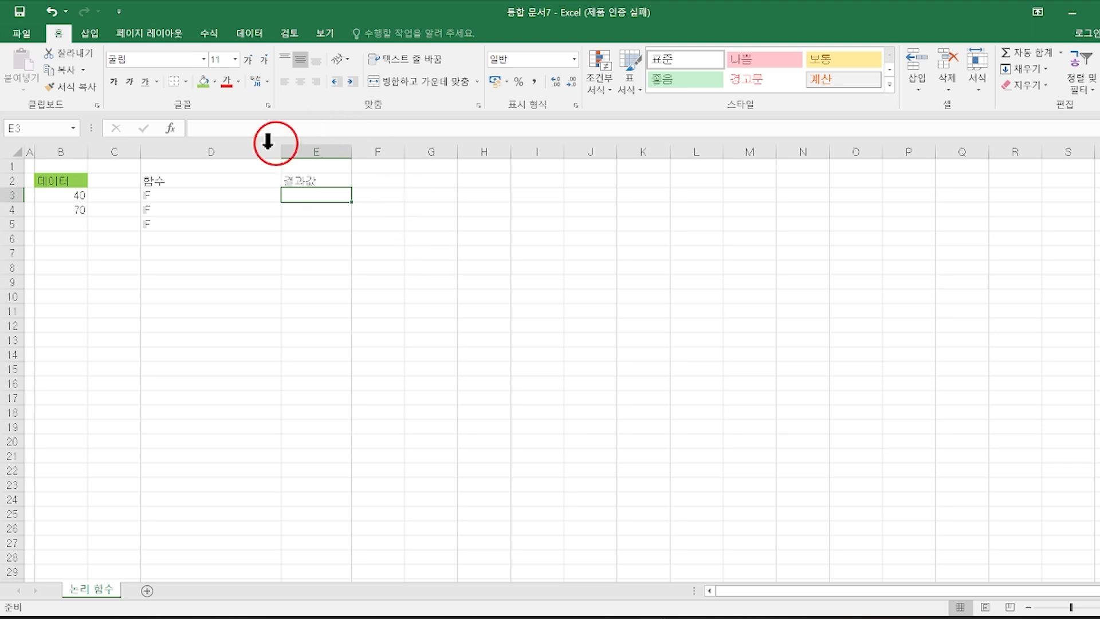
click(171, 133)
click(520, 196)
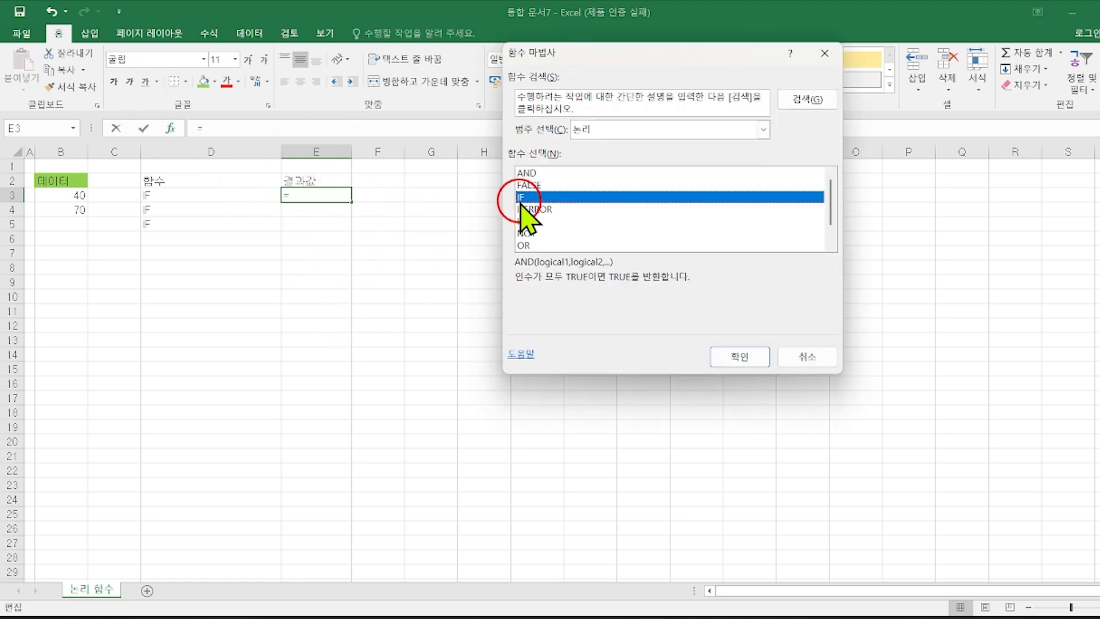
double_click(522, 197)
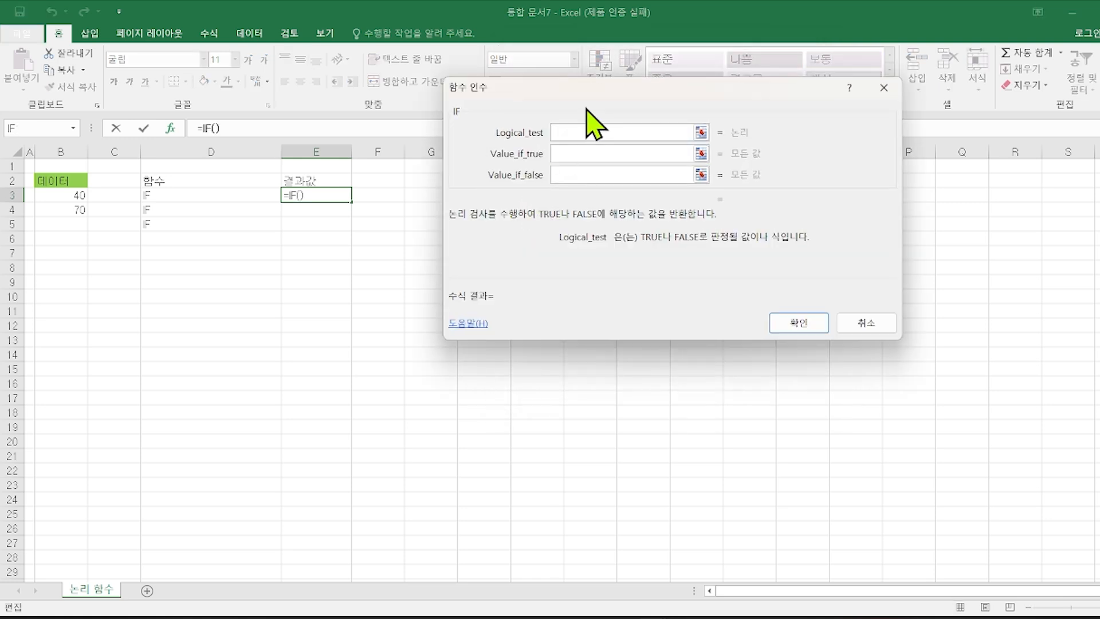
Complete E3's IF function with the test B3>B4, returning TRUE if true and FALSE if false.
click(74, 196)
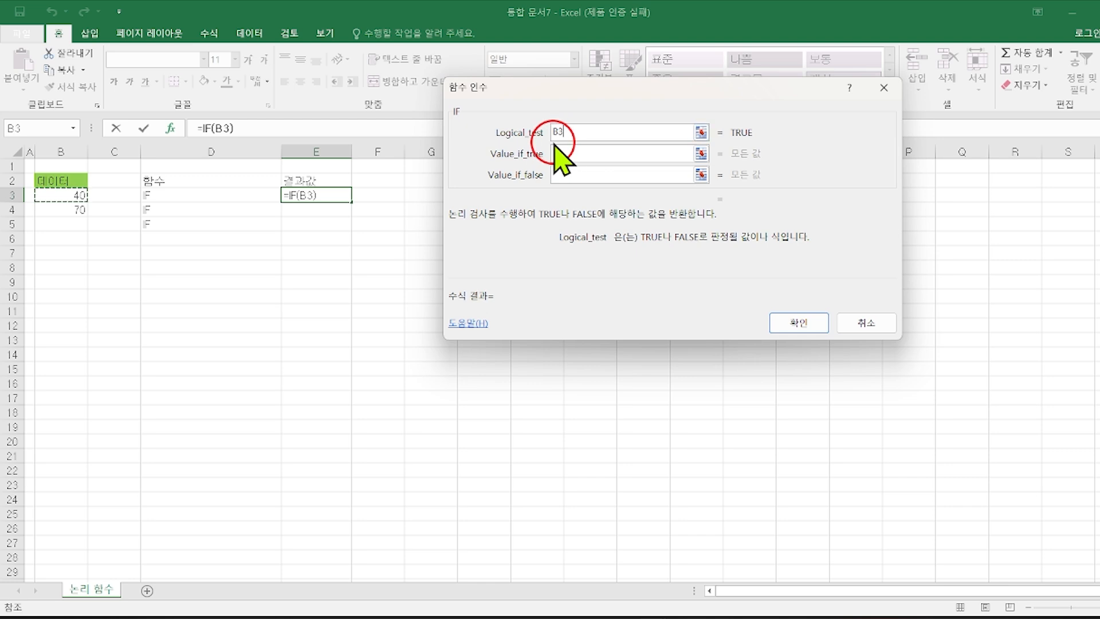
click(73, 210)
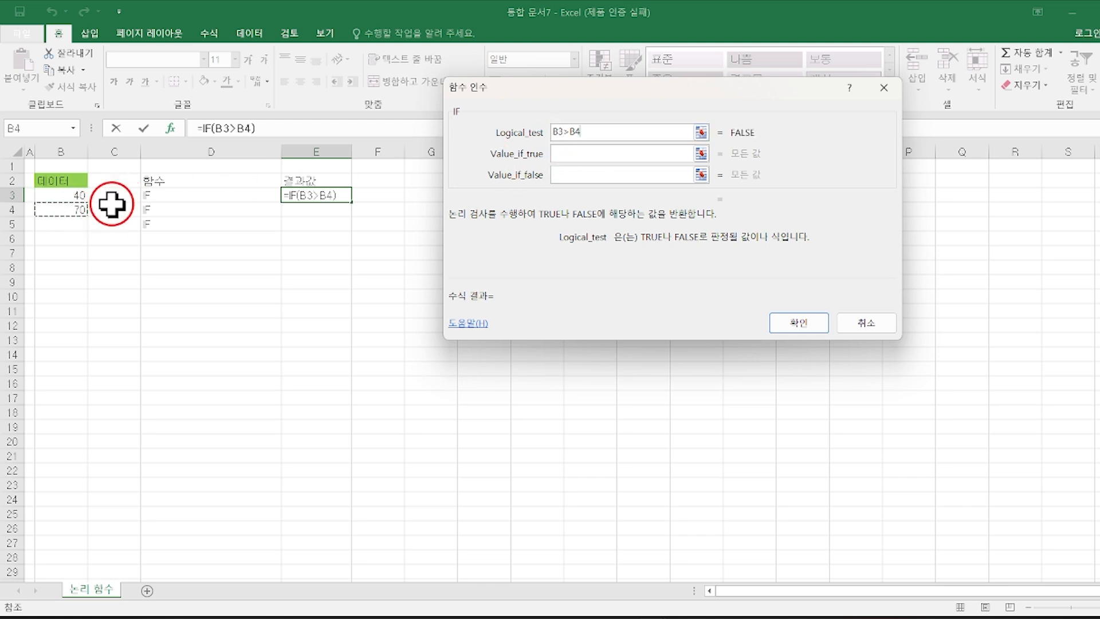
click(562, 155)
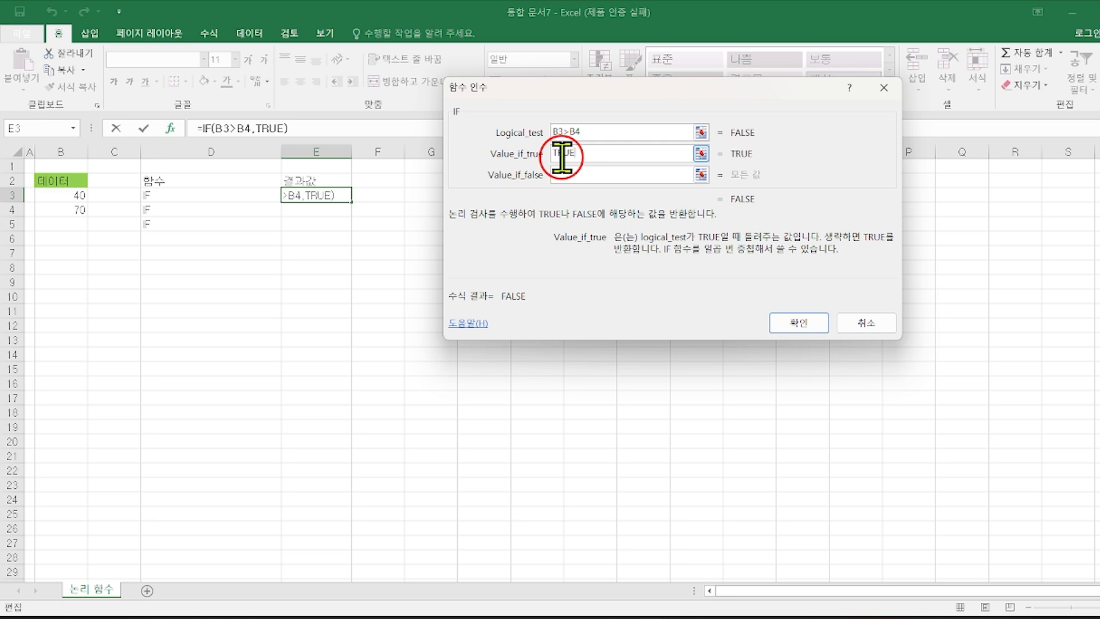
click(586, 174)
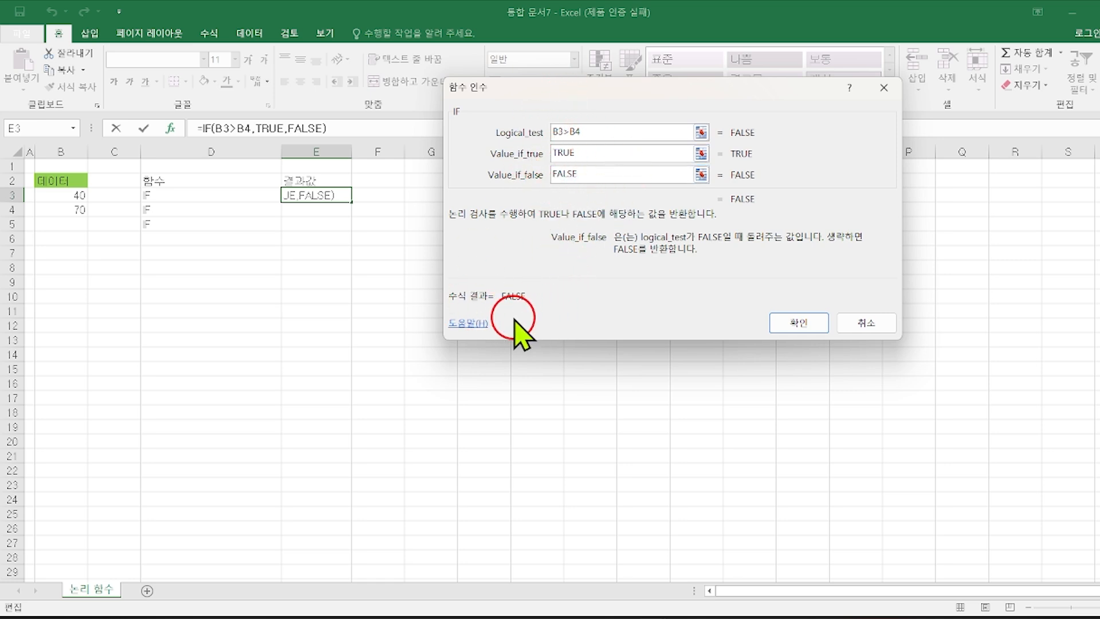
click(797, 321)
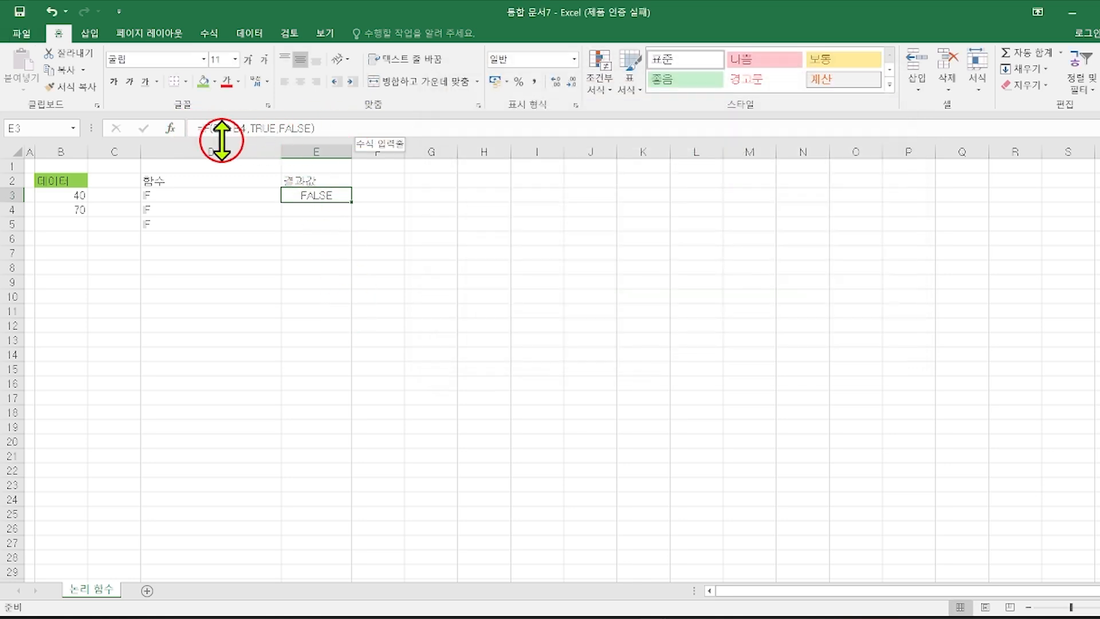
Reopen E3's IF function arguments and change the true result to "A" and the false result to "B".
click(170, 128)
drag(633, 152, 342, 150)
text(A)
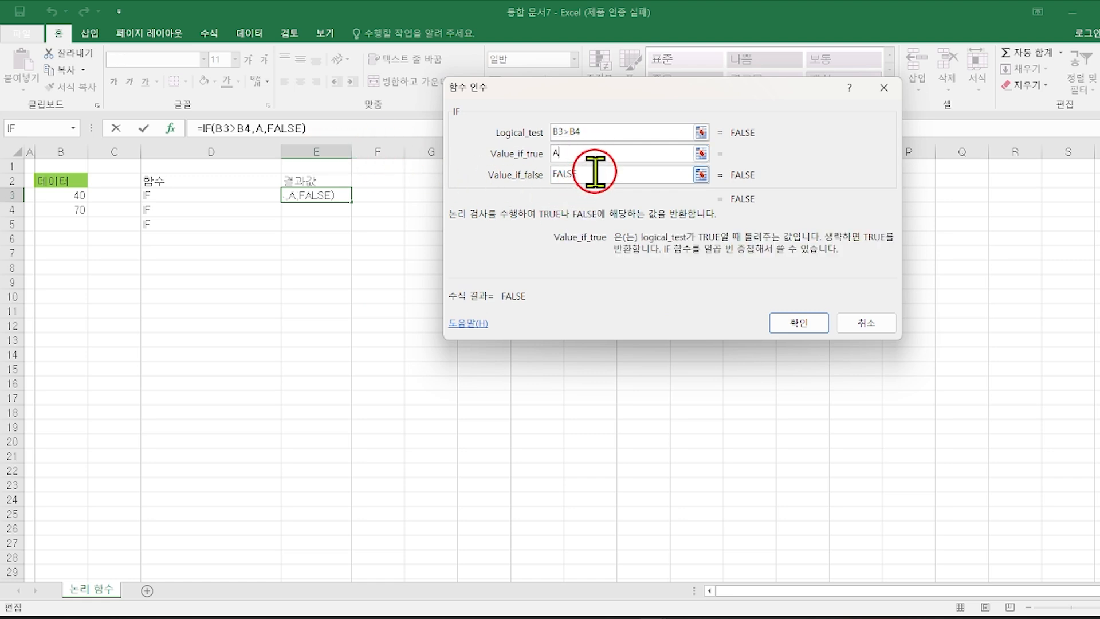
drag(614, 172, 386, 170)
text(B)
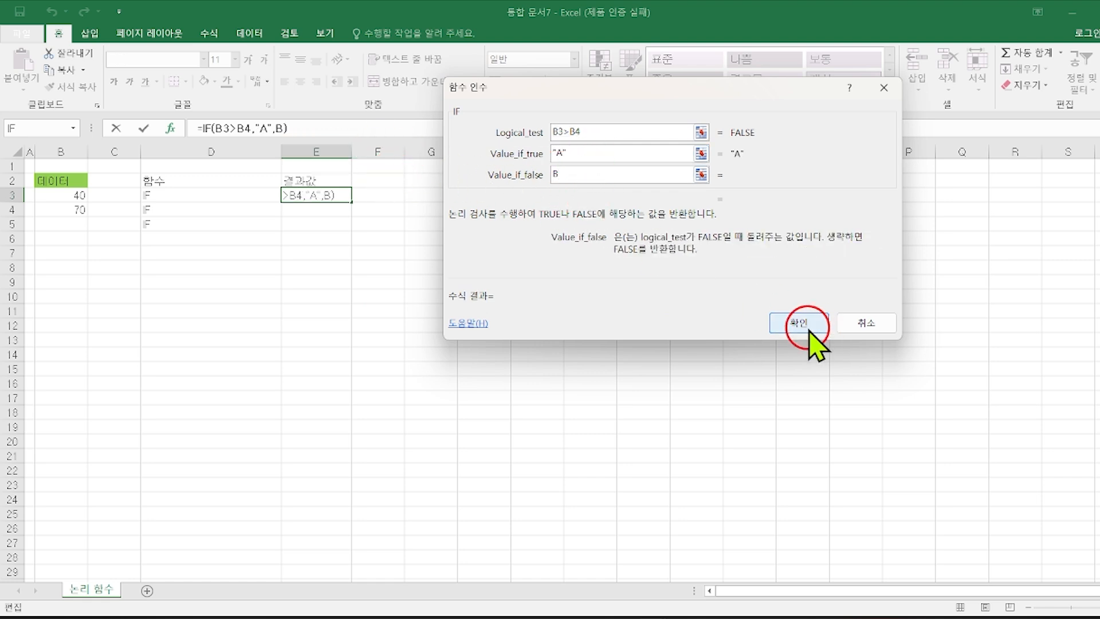
click(596, 153)
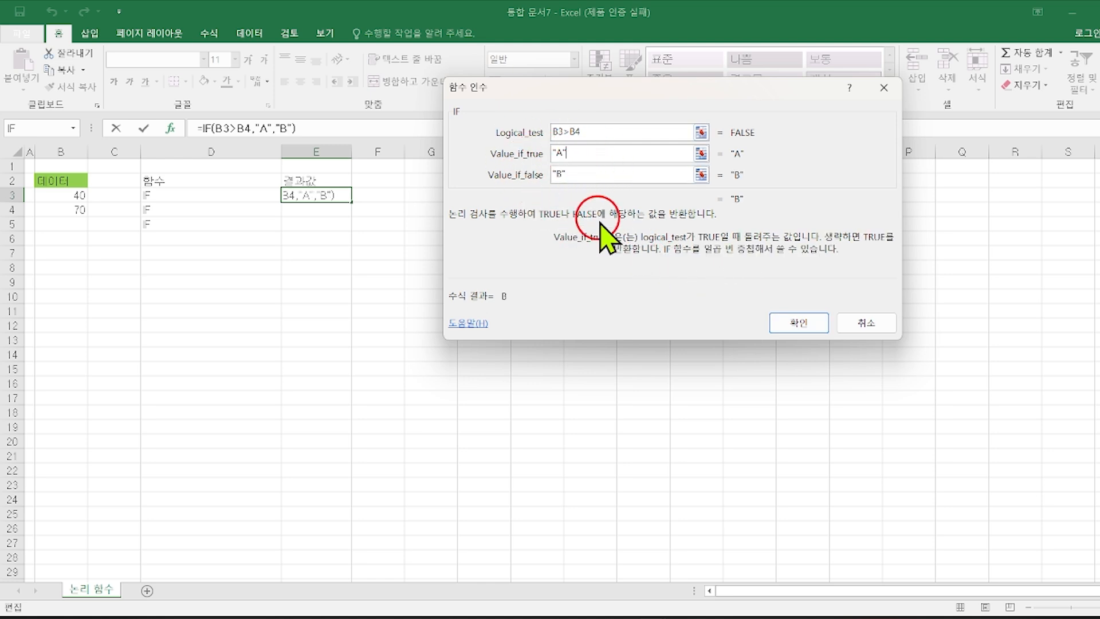
key(Tab)
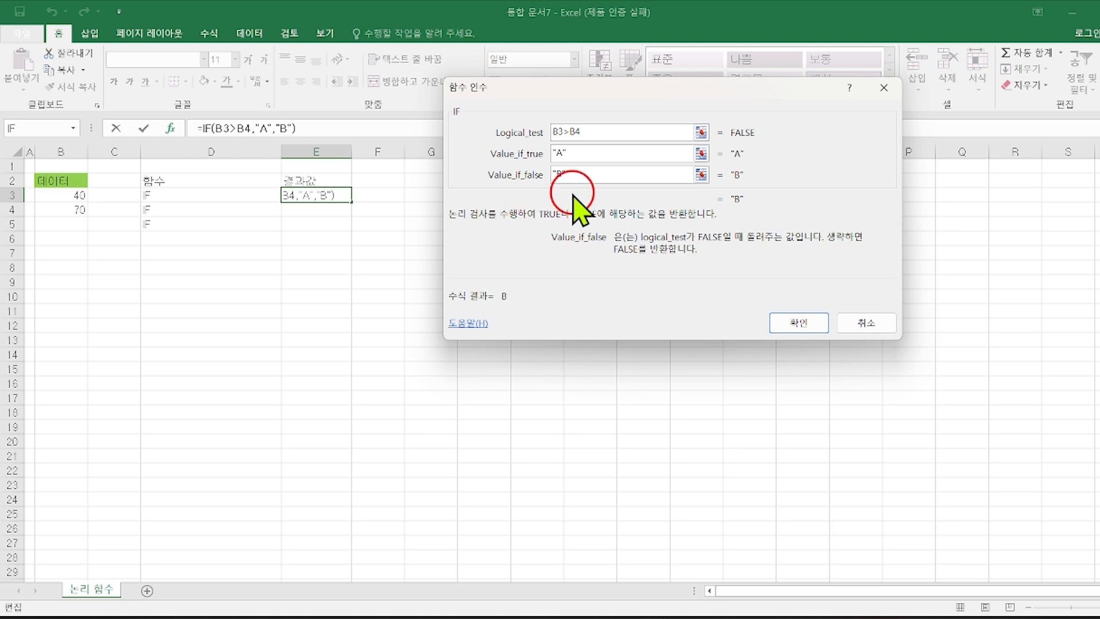
Replace E3's IF results with 0 for true and 1 for false, and apply the formula.
double_click(590, 152)
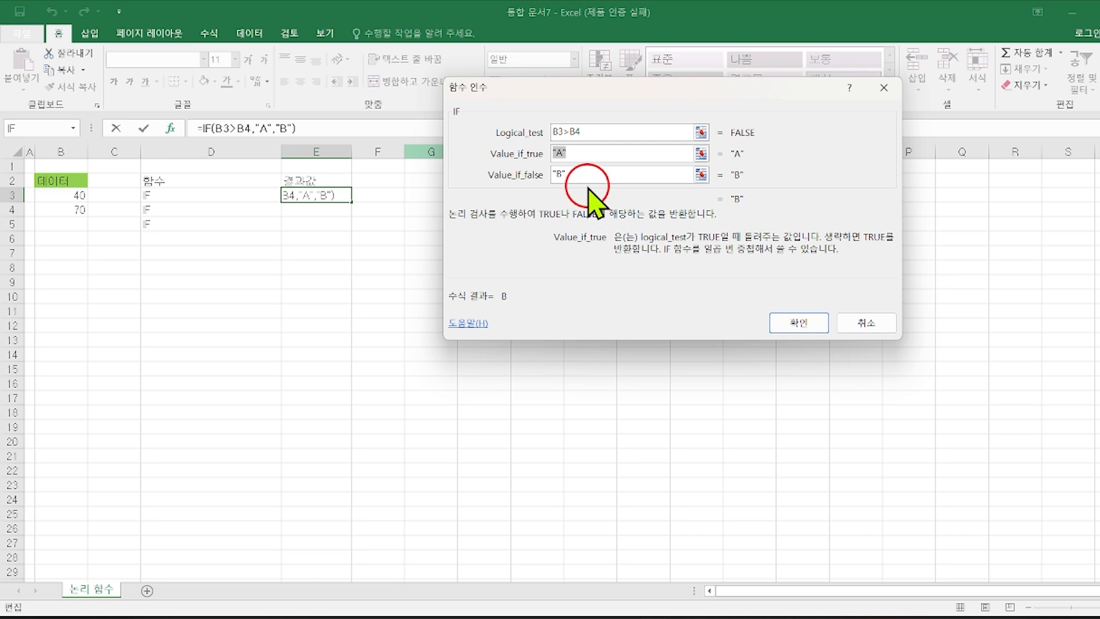
text(0)
key(Tab)
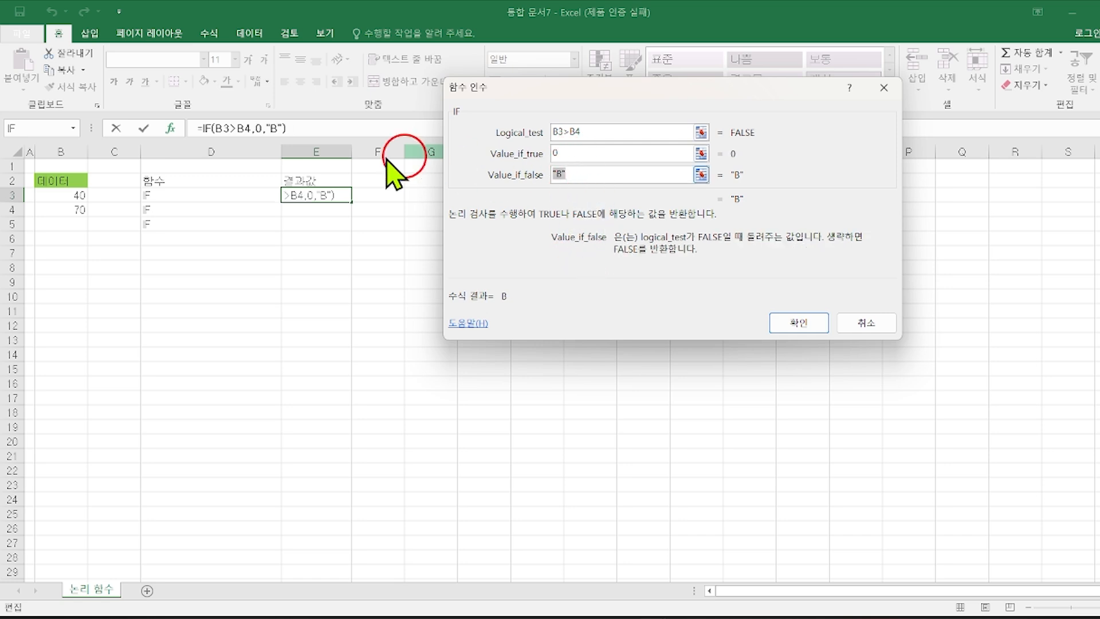
text(1)
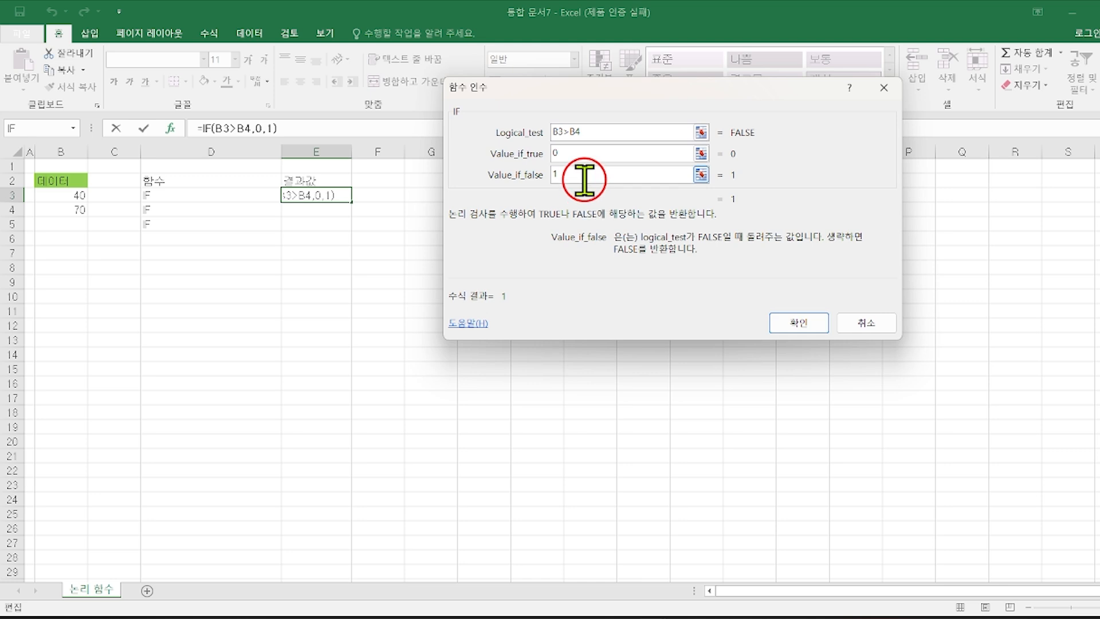
click(554, 155)
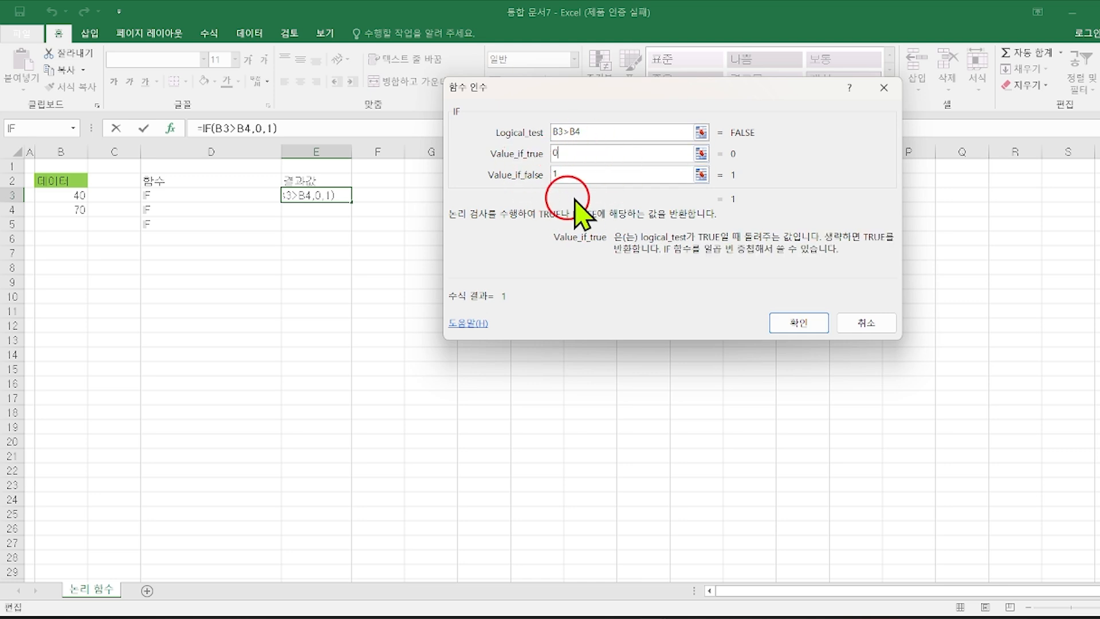
click(805, 327)
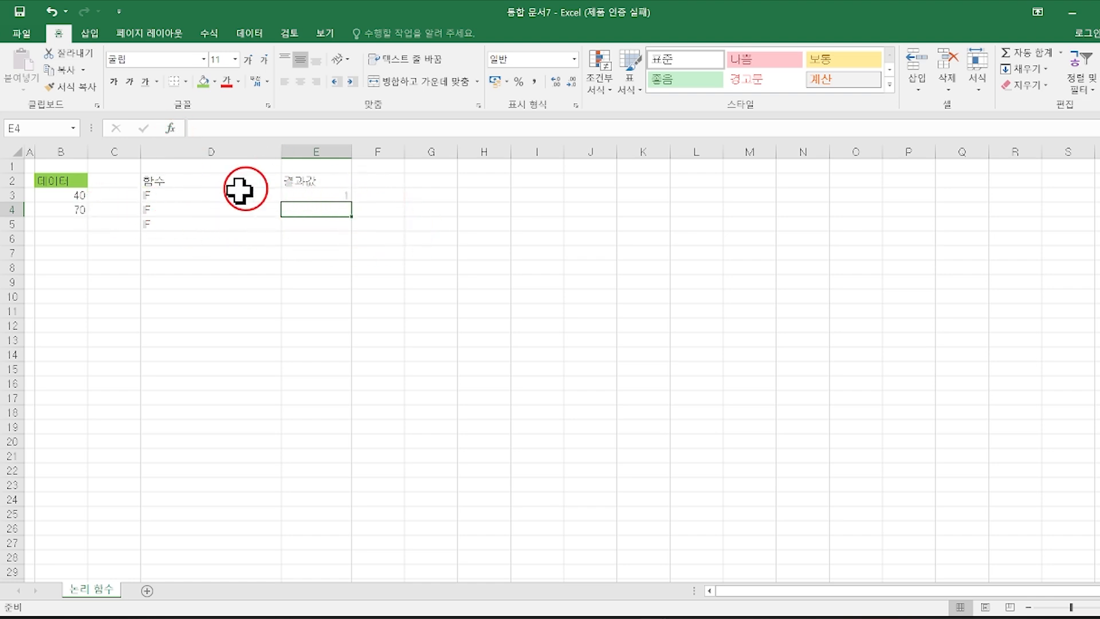
Insert an IF function in E4 with the test B3<B4 and the results TRUE and FALSE.
click(170, 128)
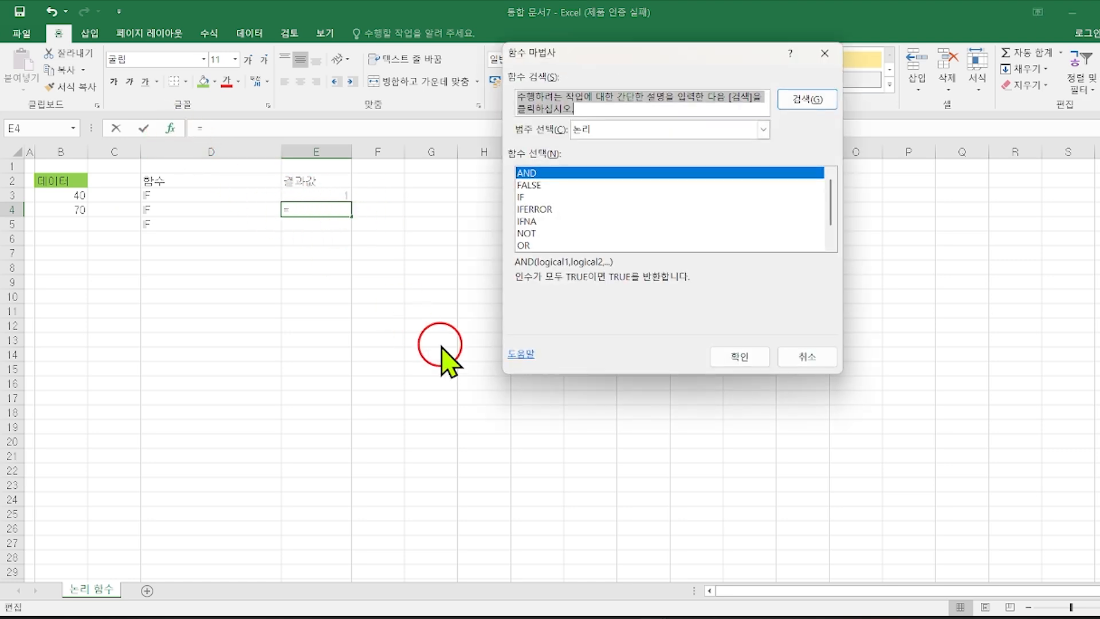
double_click(523, 198)
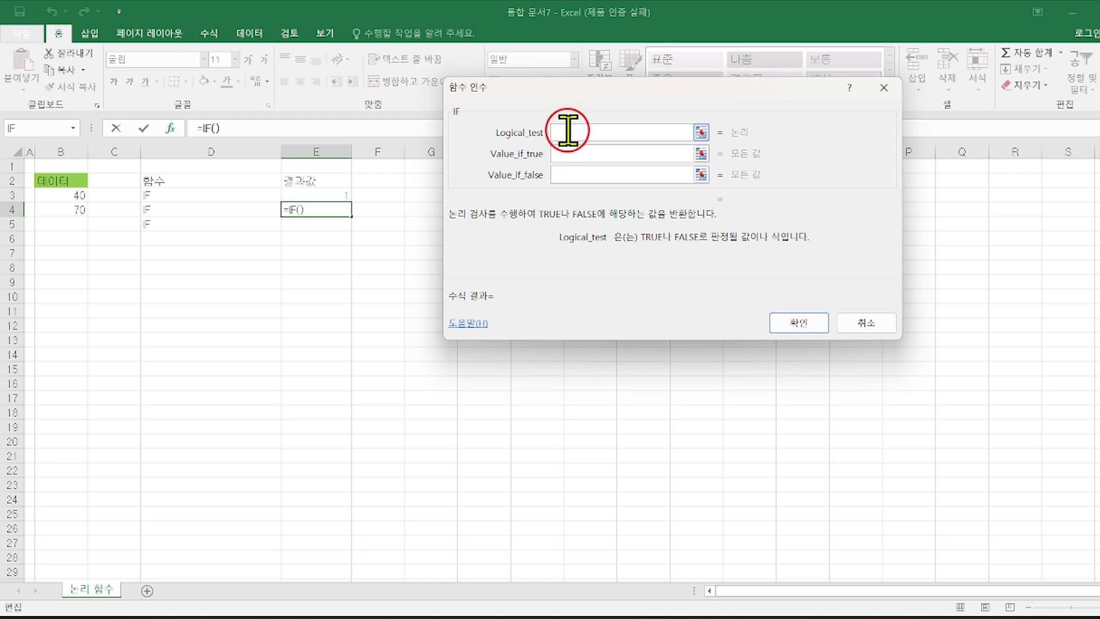
click(79, 196)
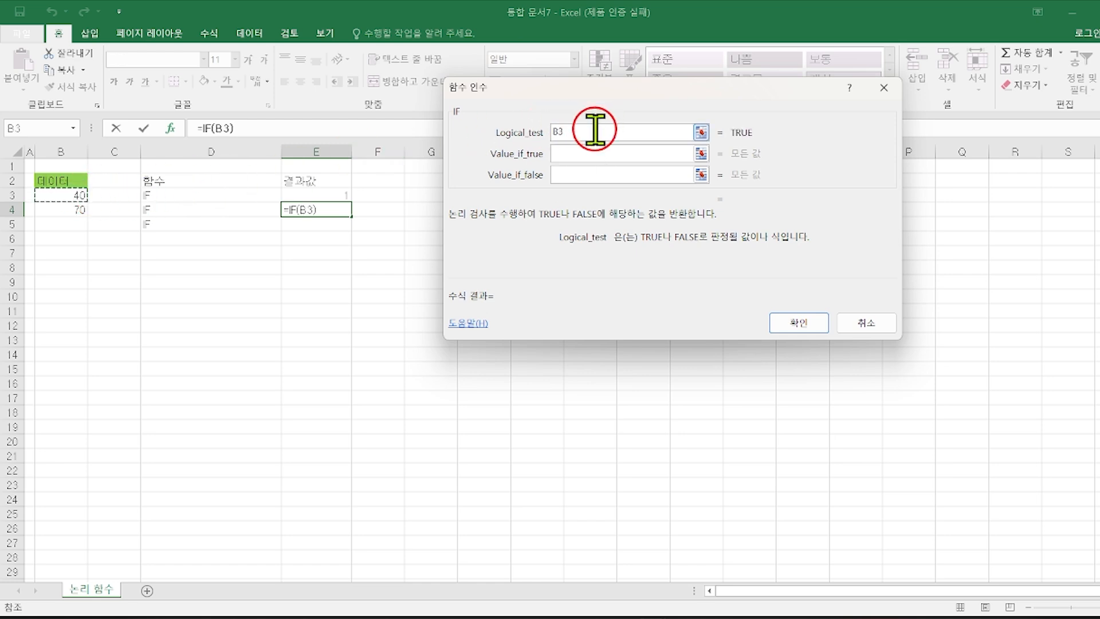
text(<)
click(80, 209)
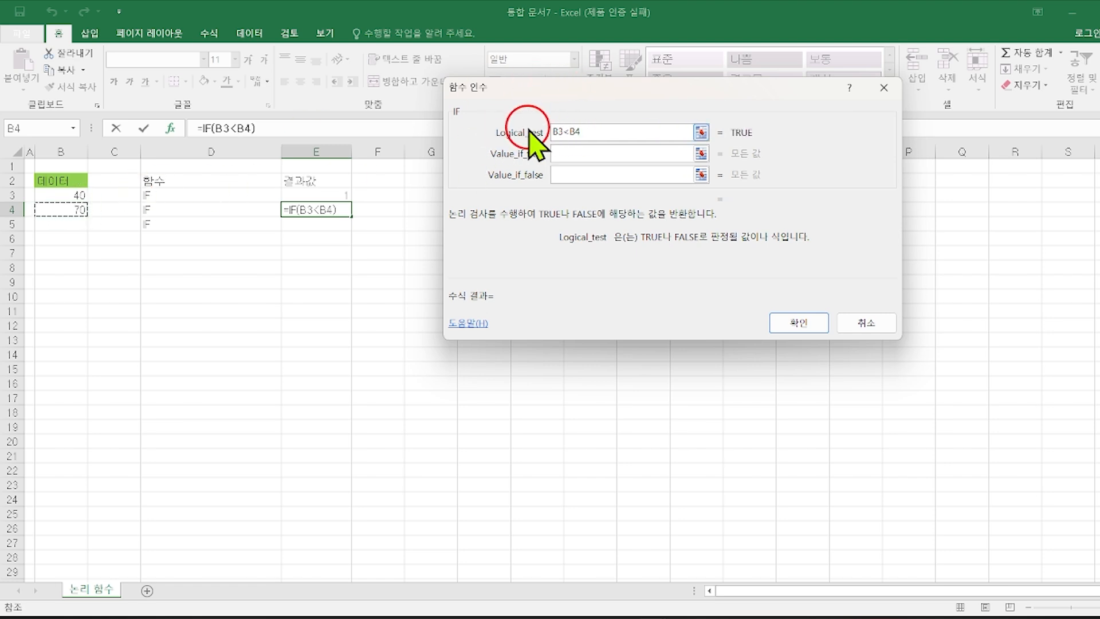
click(570, 153)
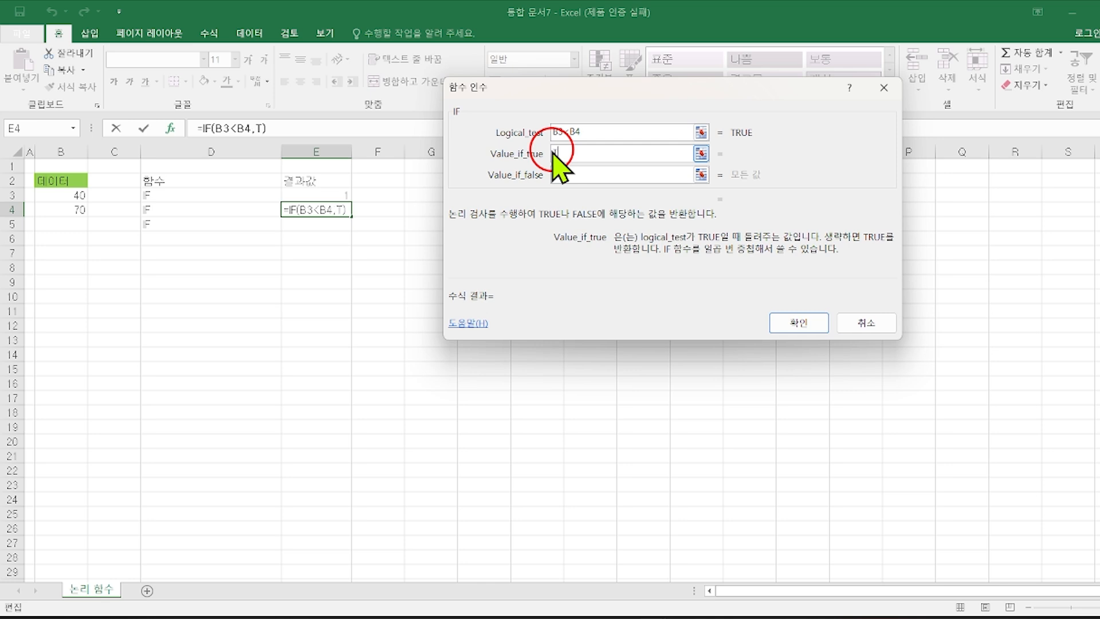
click(596, 172)
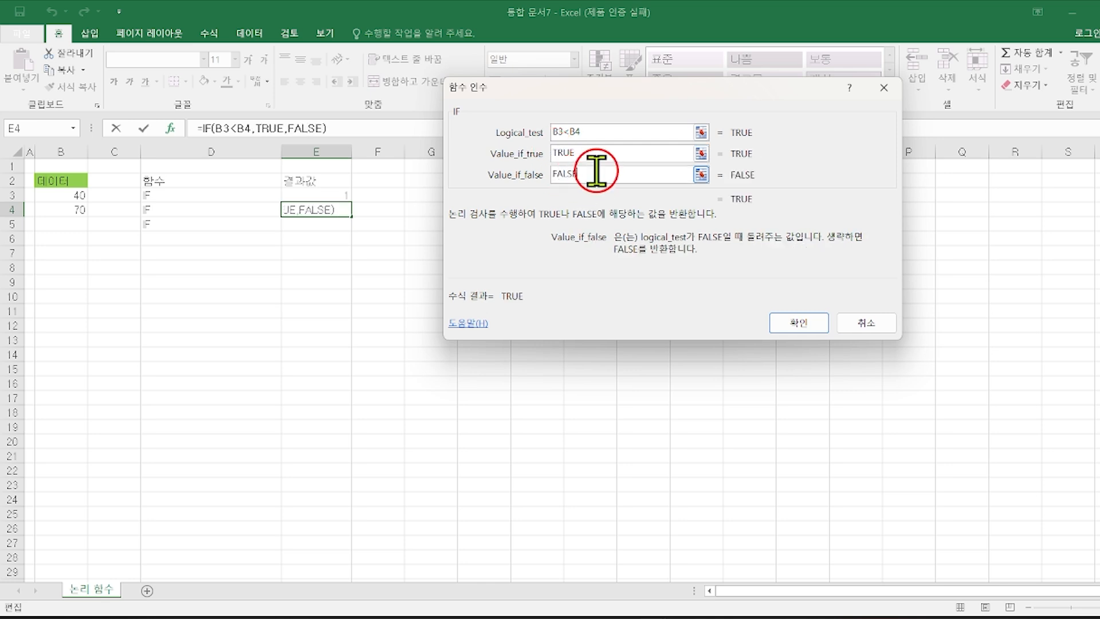
Change E4's IF results to 0 for true and 1 for false, and apply the formula.
click(600, 131)
click(571, 153)
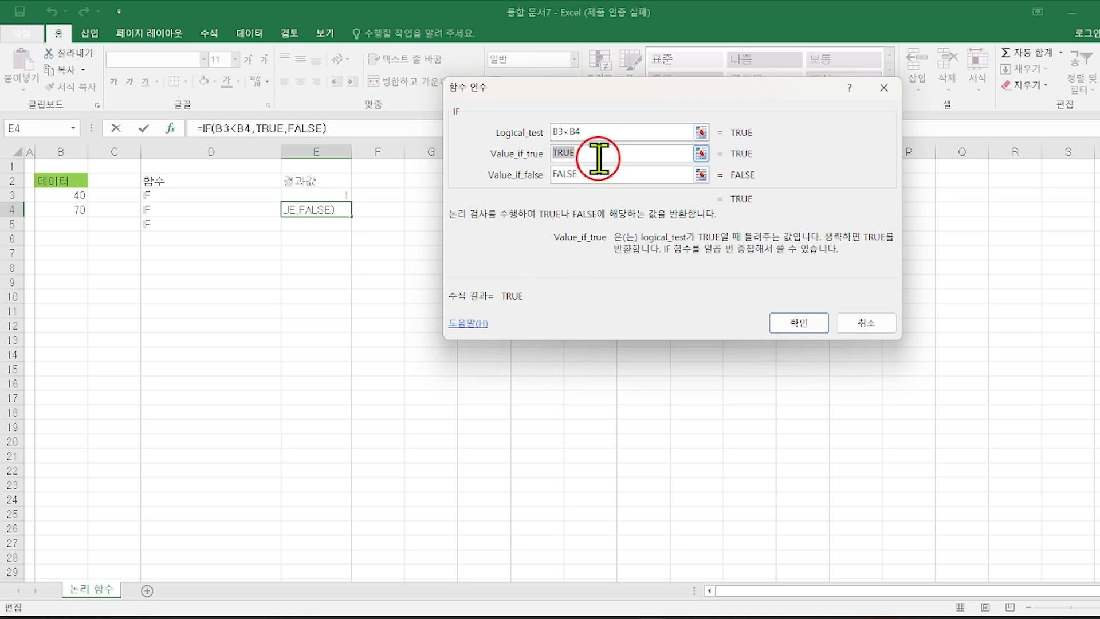
double_click(596, 150)
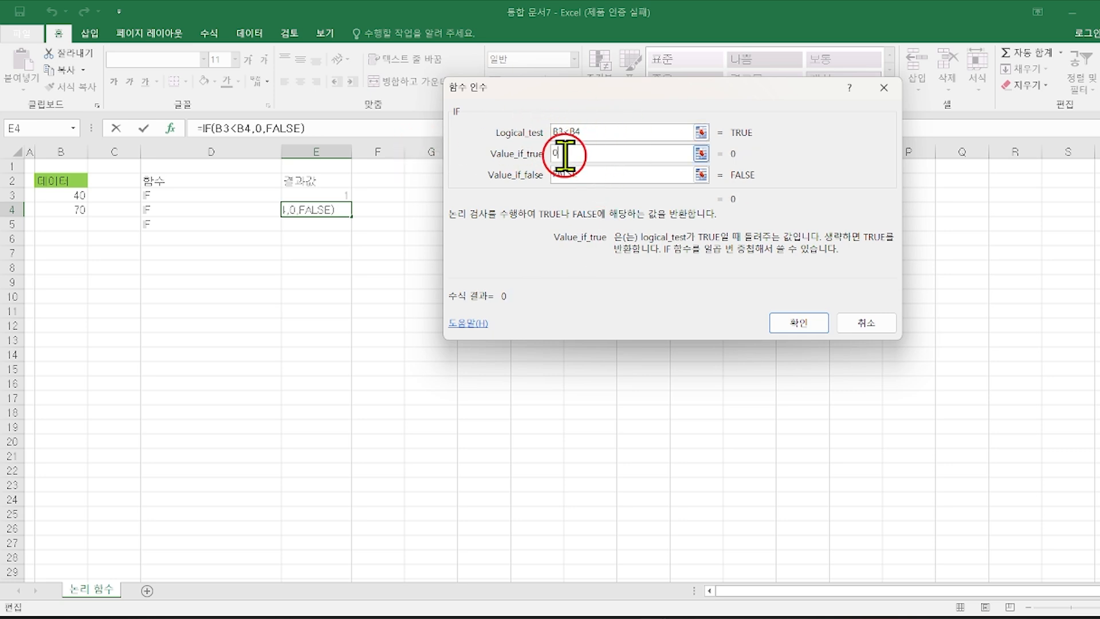
double_click(595, 171)
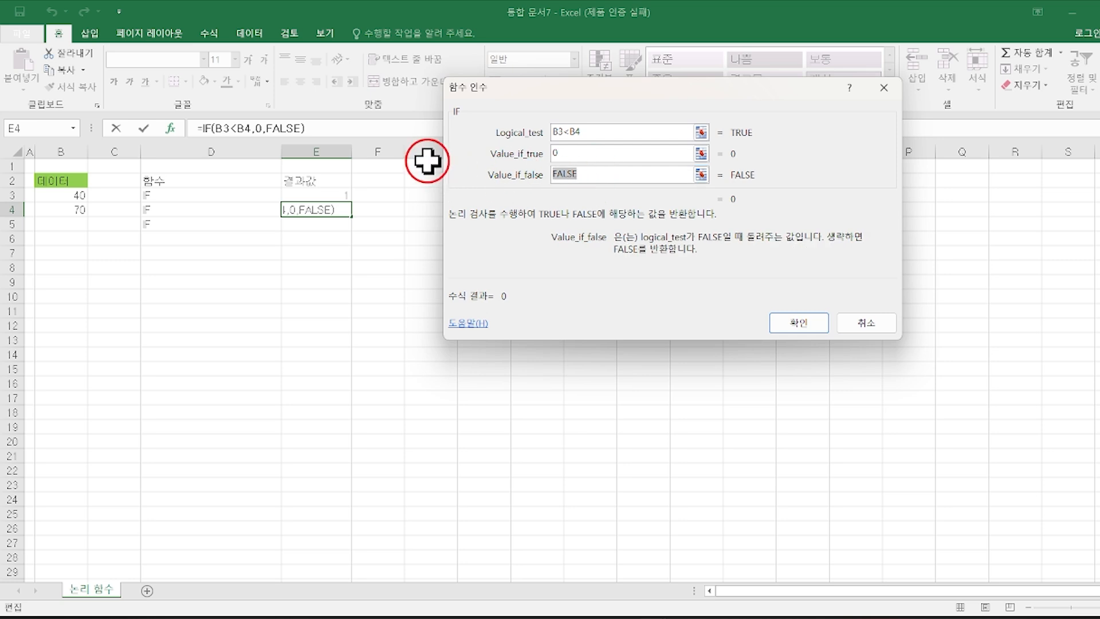
text(1)
click(799, 323)
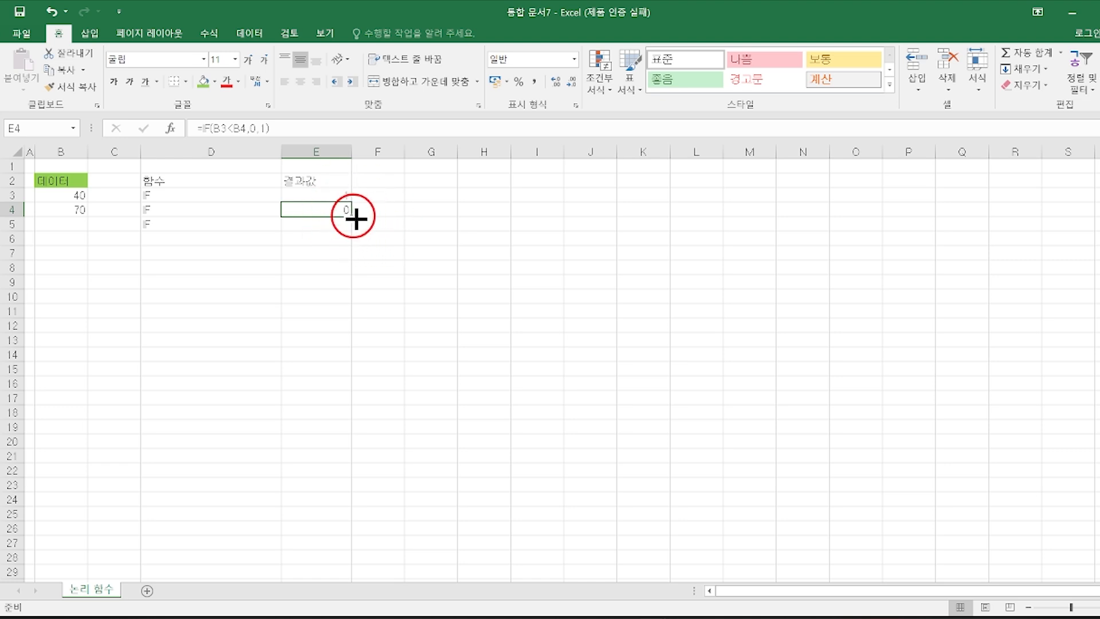
Insert an IF function in E5 with the logical test B4>=60.
click(321, 228)
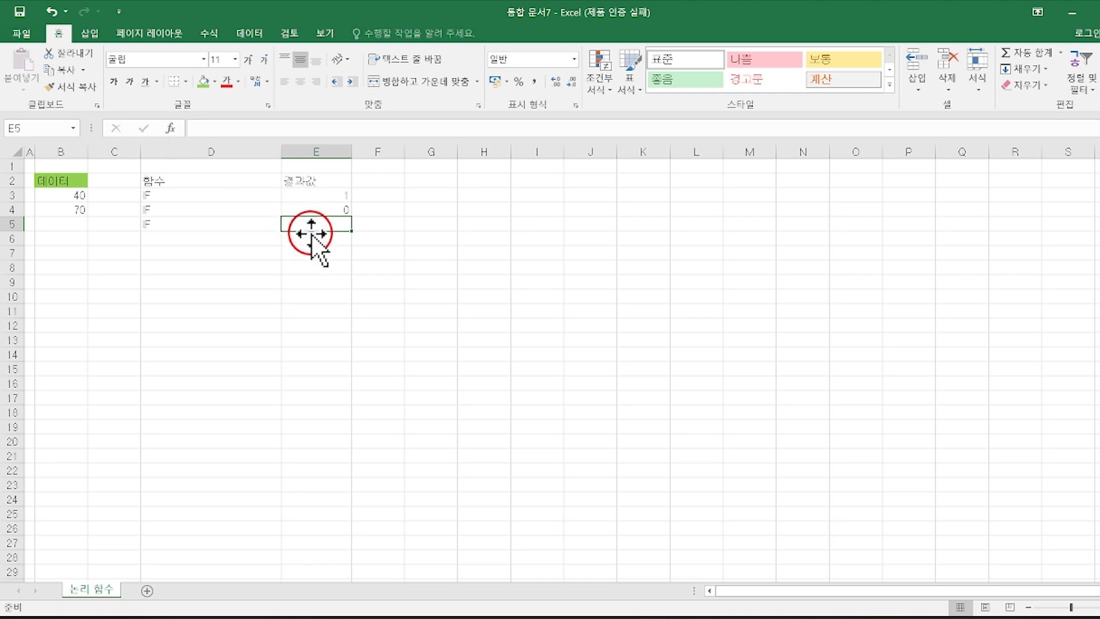
click(176, 131)
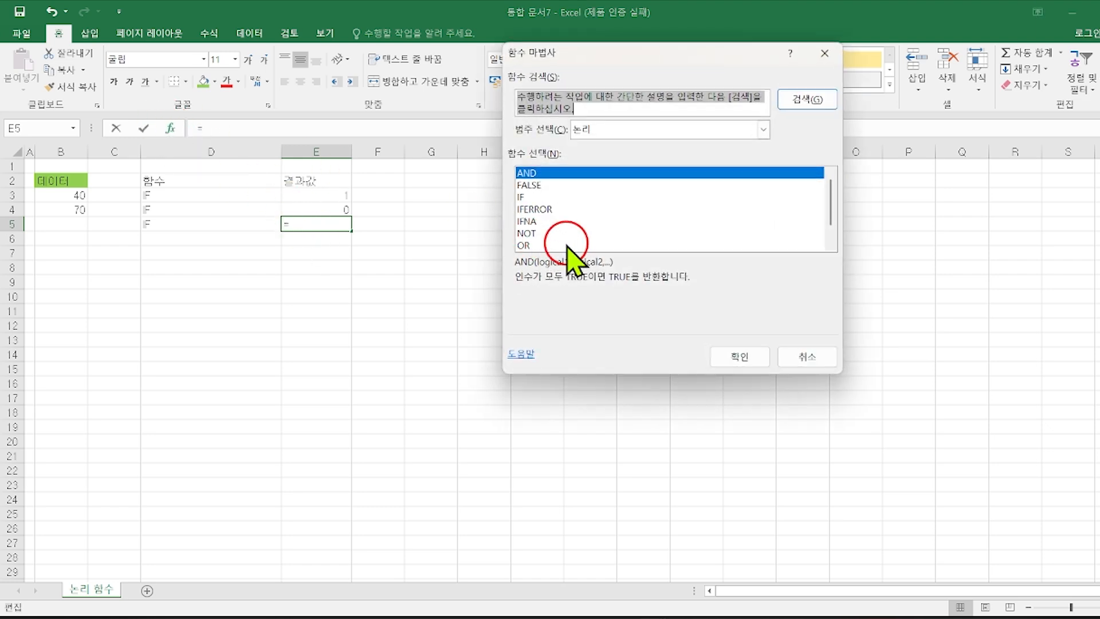
double_click(524, 196)
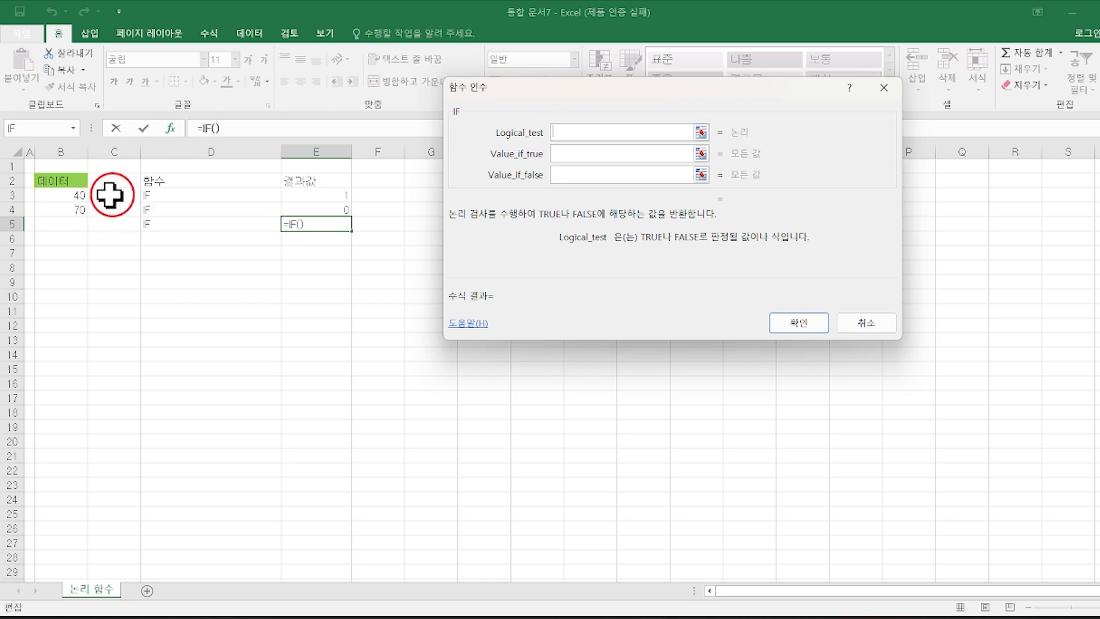
click(60, 211)
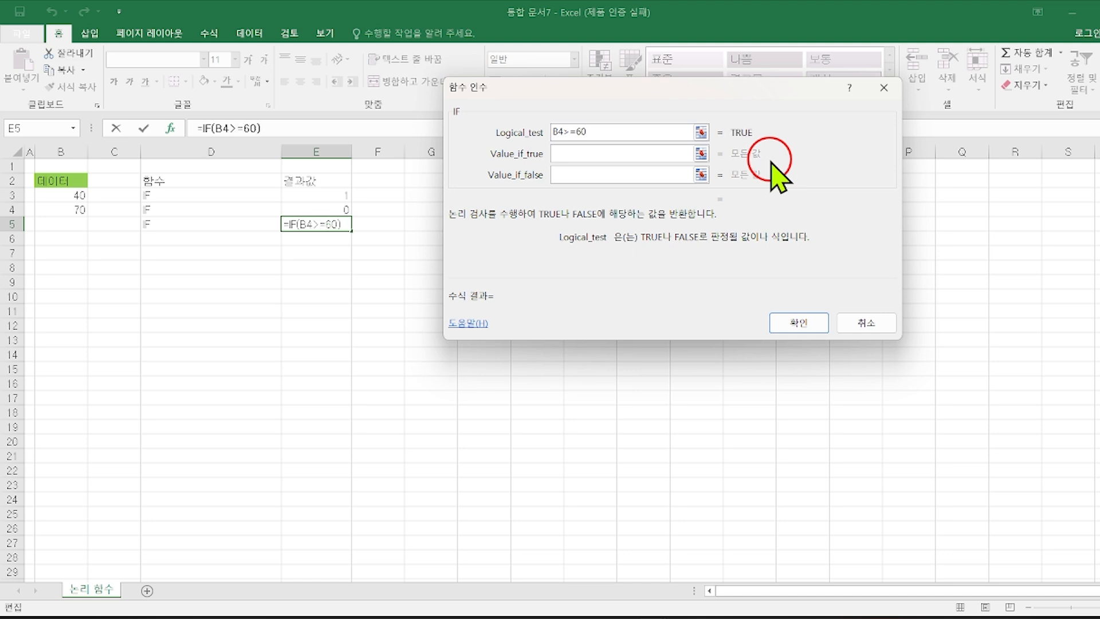
drag(609, 135, 542, 130)
click(564, 135)
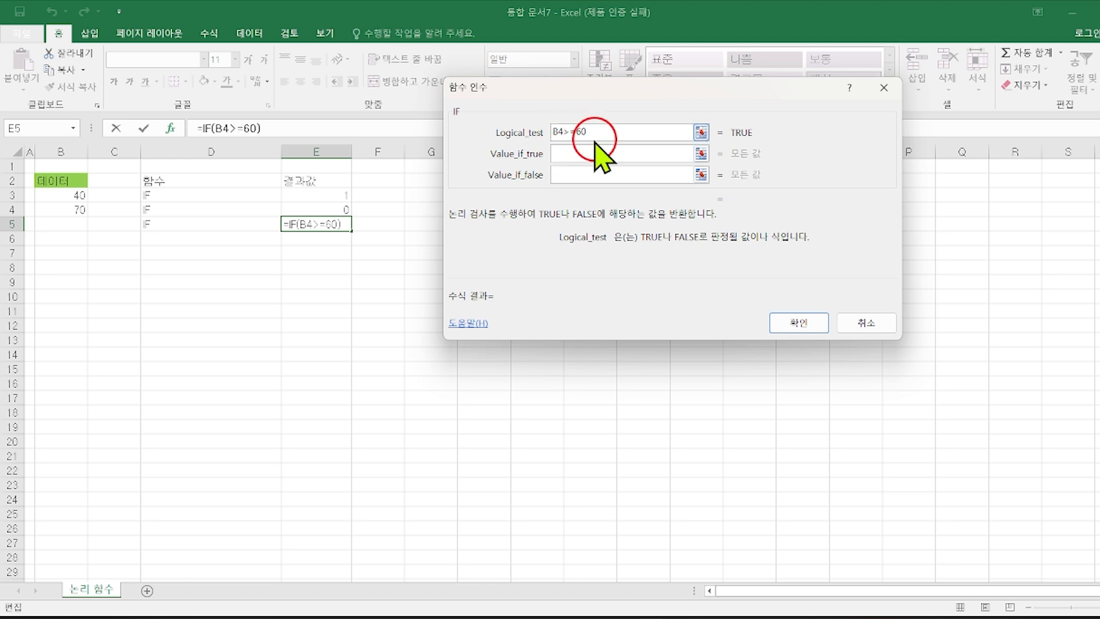
Set E5's IF results to "합격" for true and "불합격" for false, and apply the formula.
click(565, 153)
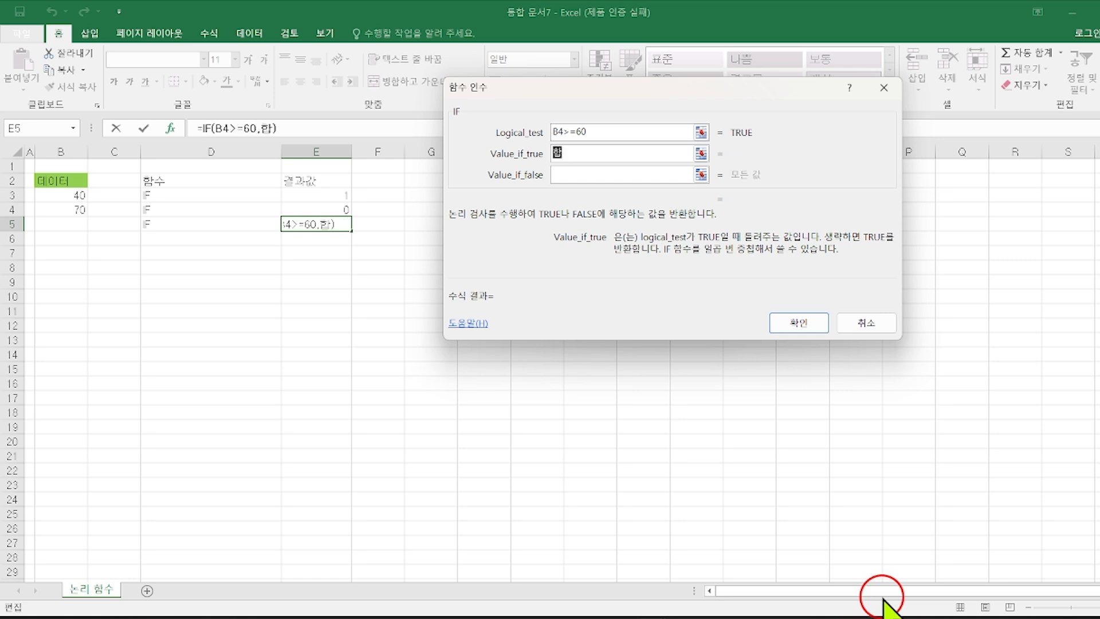
click(582, 174)
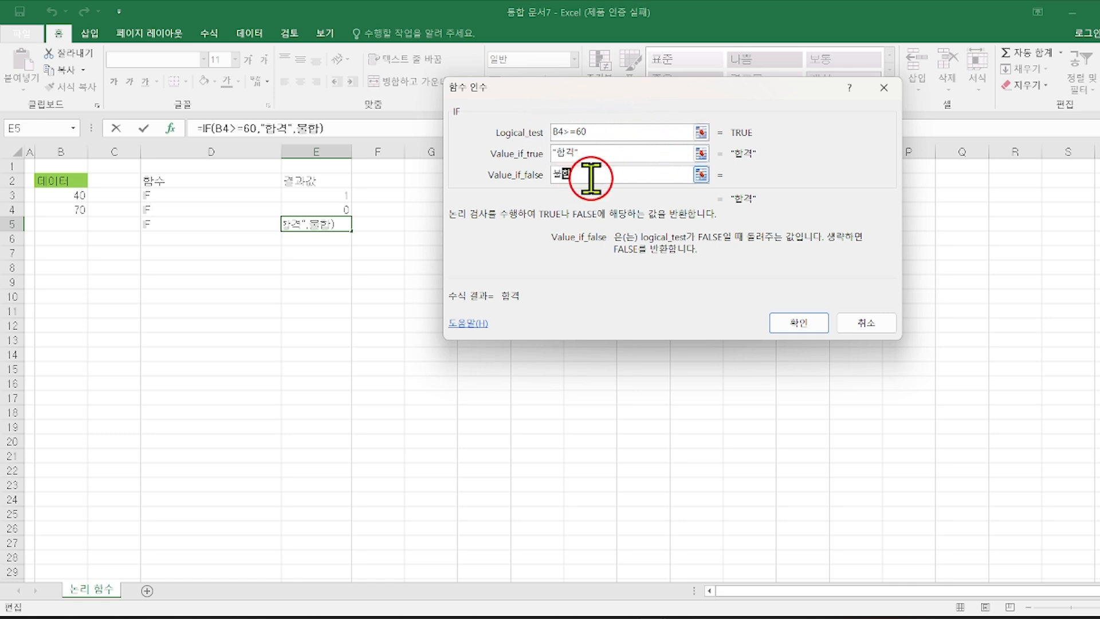
text(불합격)
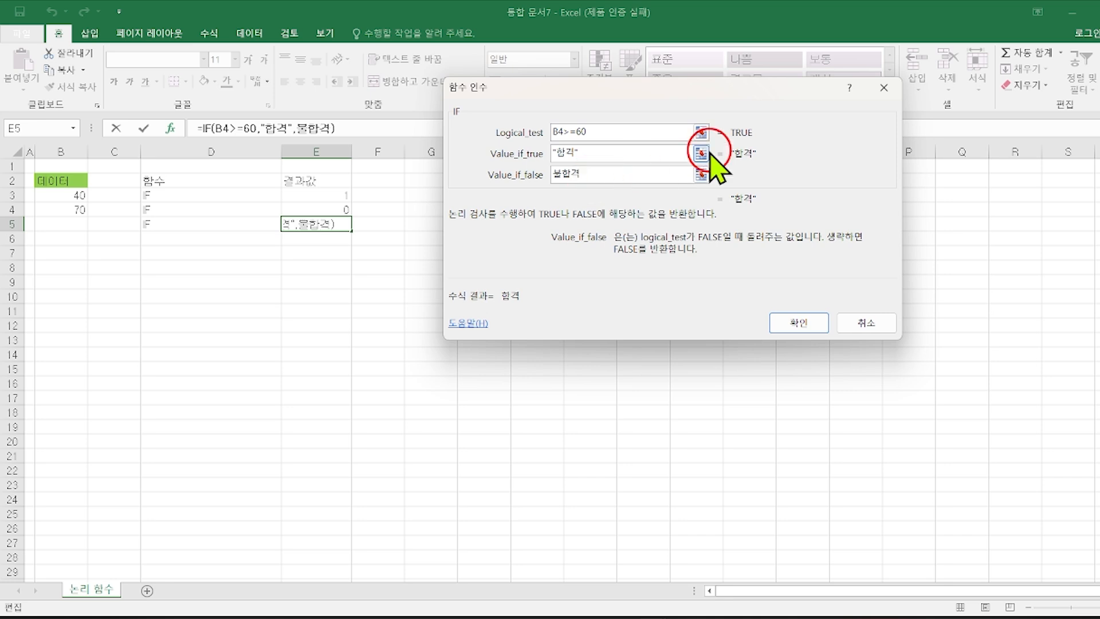
click(611, 153)
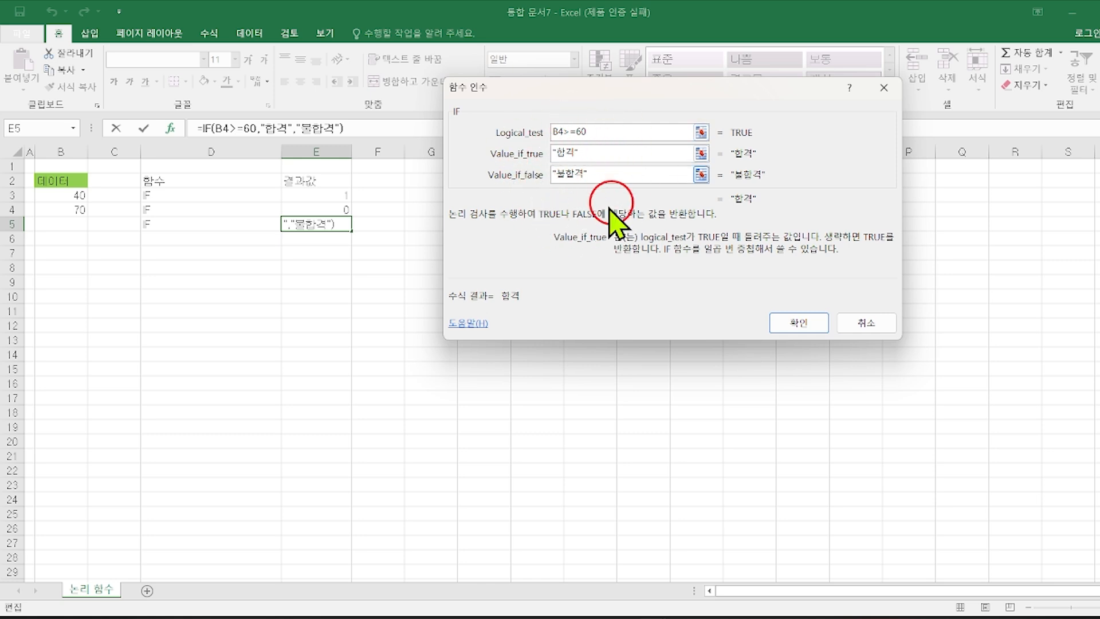
key(Return)
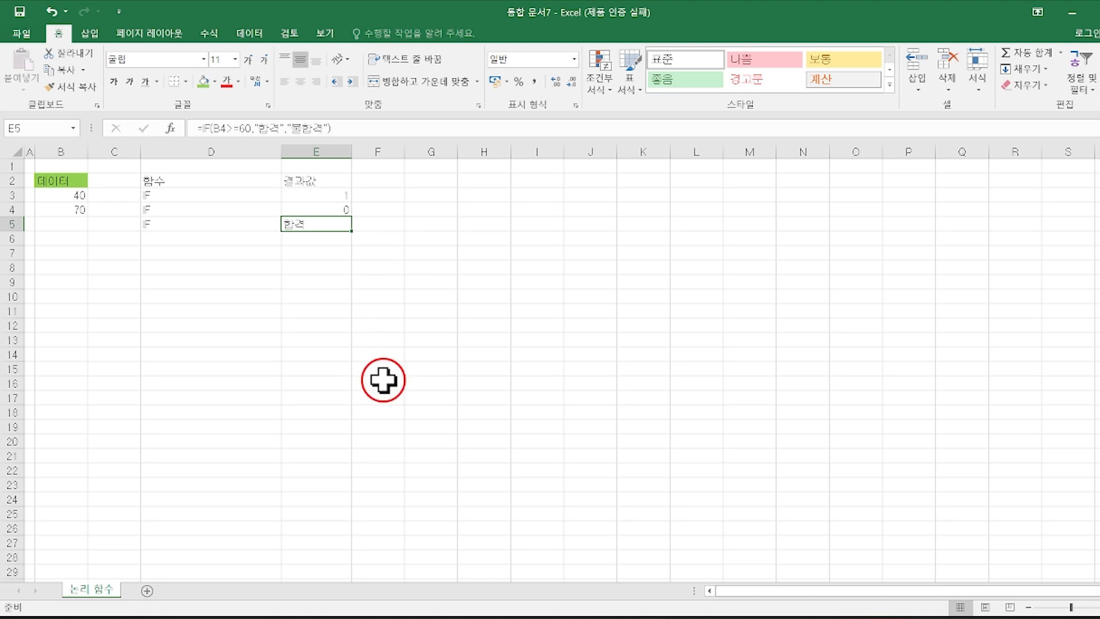
click(93, 270)
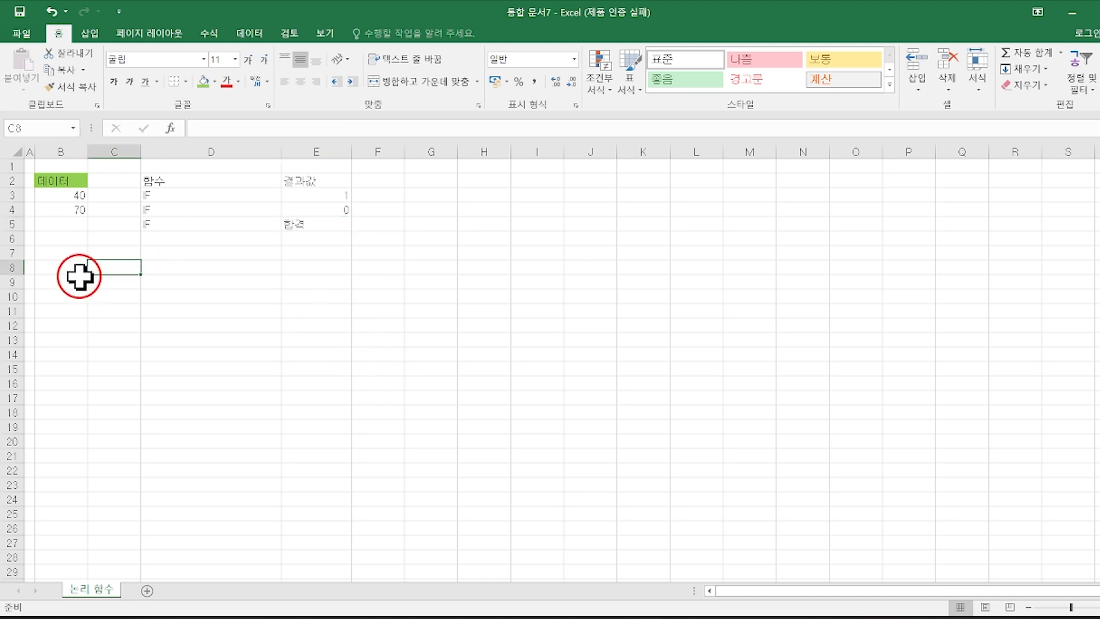
Enter the heading 데이터 in B6 with the values 3 in B7 and 5 in B8.
click(65, 242)
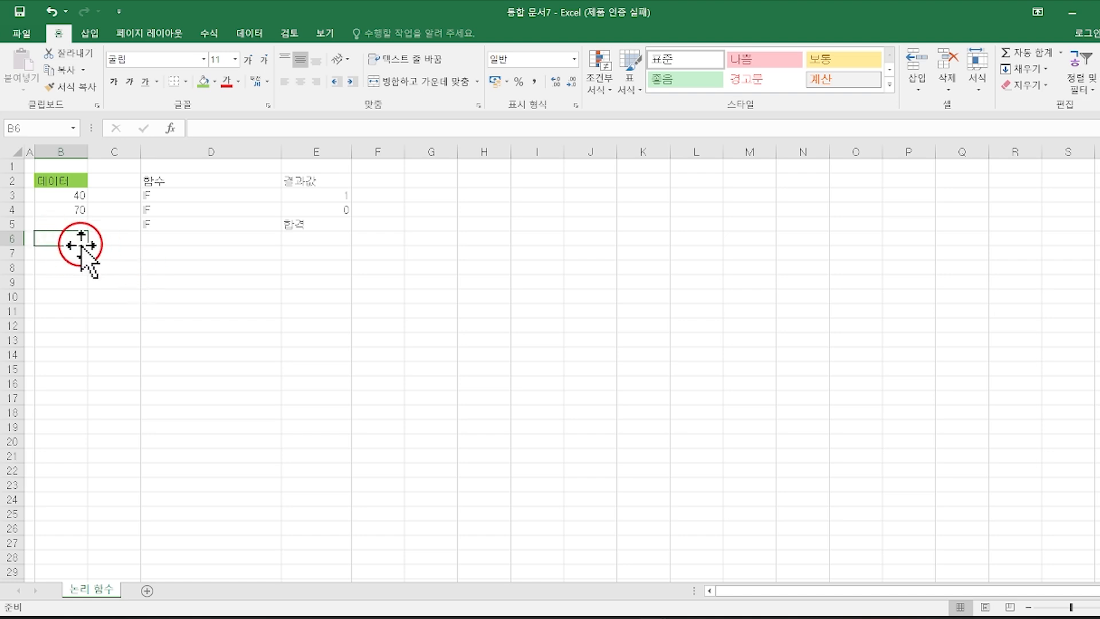
text(데)
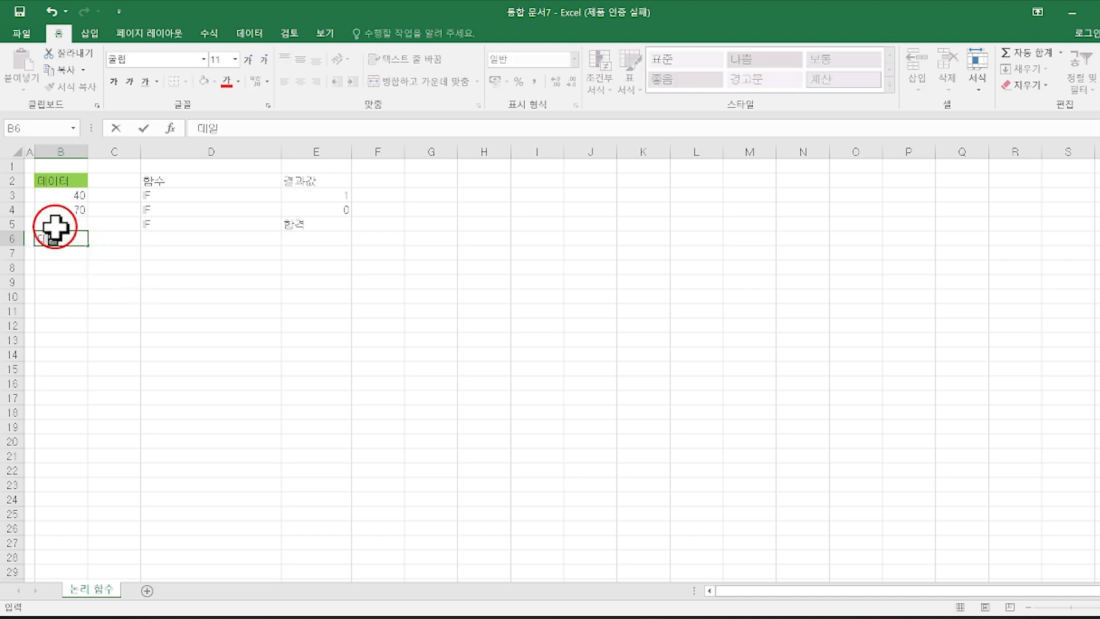
text(이터)
key(Return)
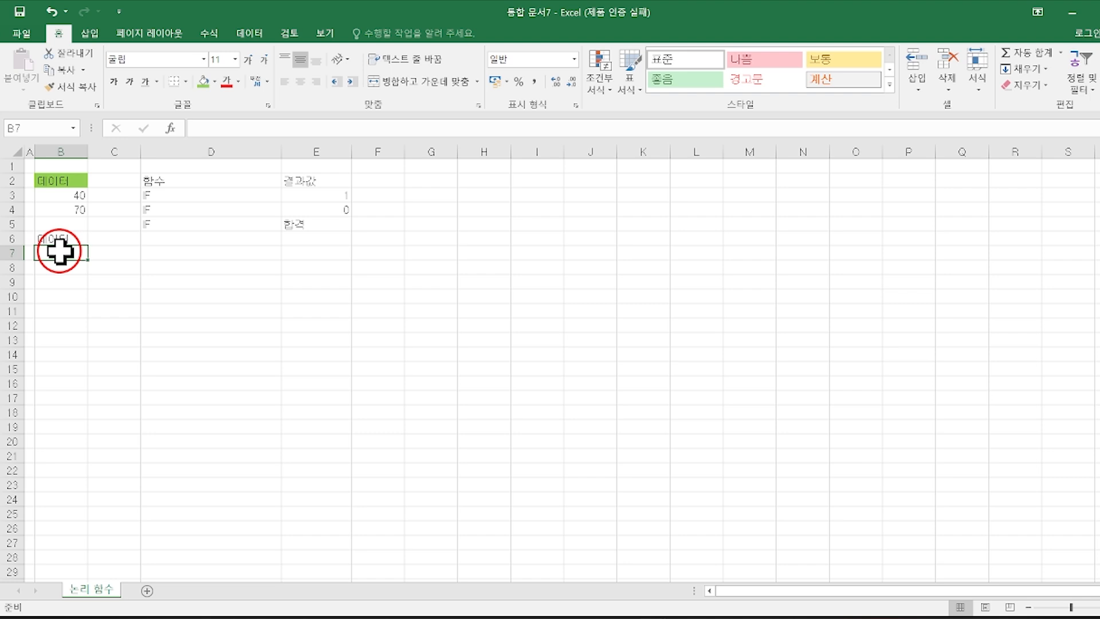
text(3)
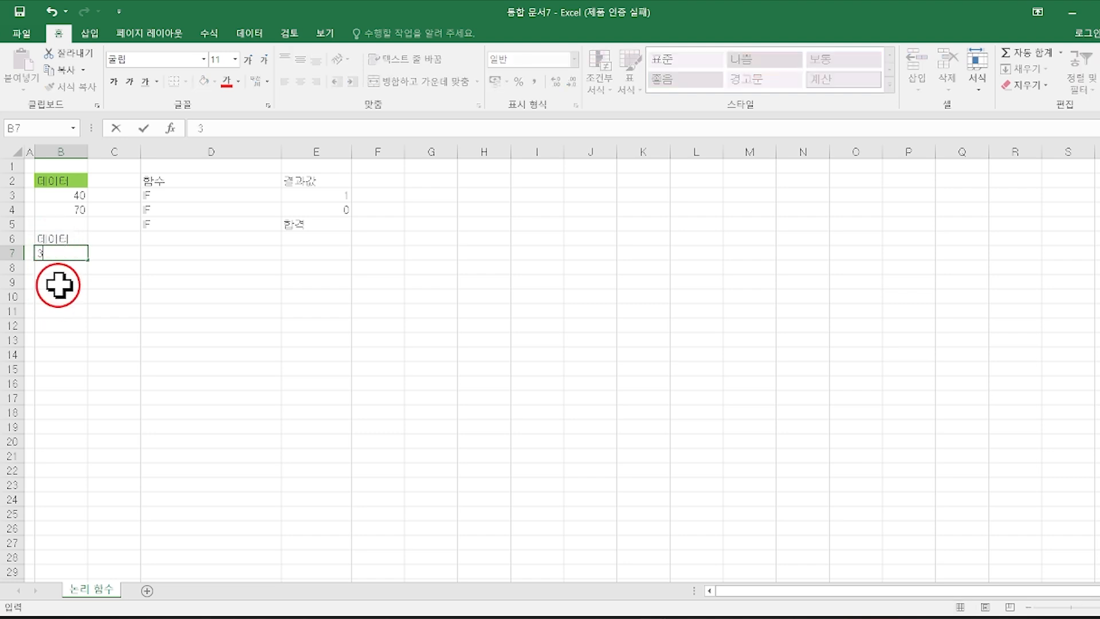
key(Return)
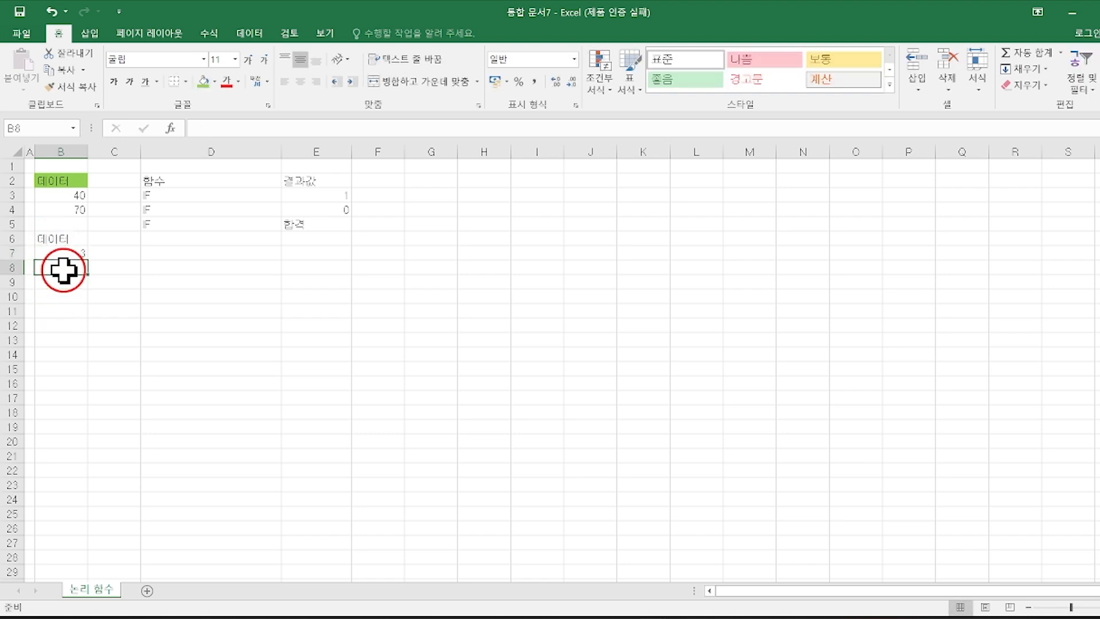
text(5)
click(252, 297)
click(229, 252)
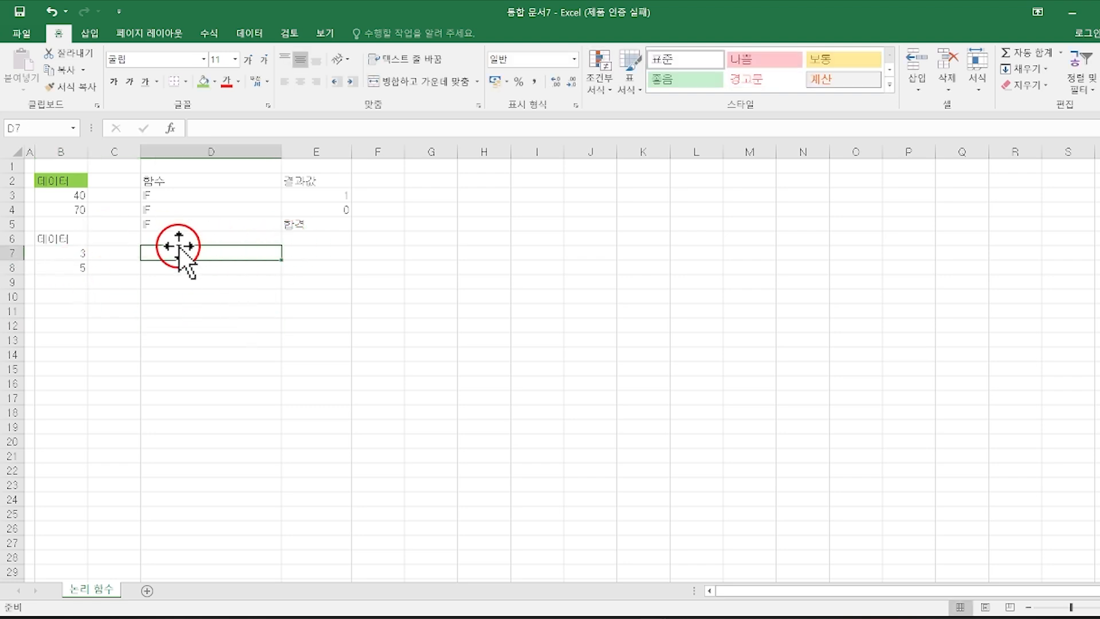
Fill the header cells D2:E2 with the same green as the 데이터 heading in B2.
drag(153, 181, 304, 180)
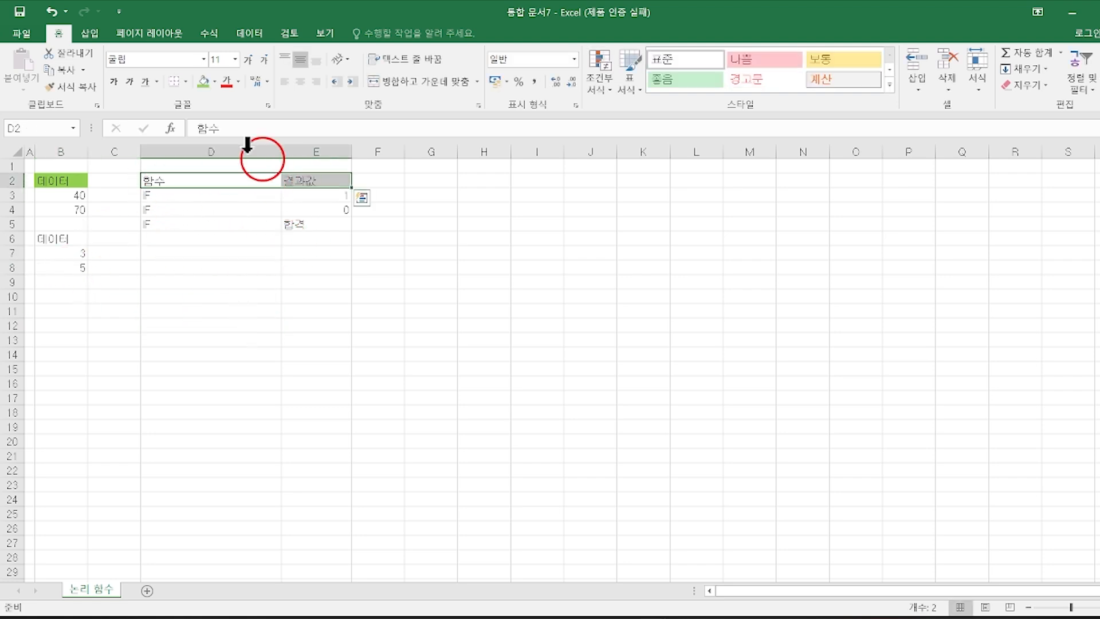
click(204, 80)
click(157, 294)
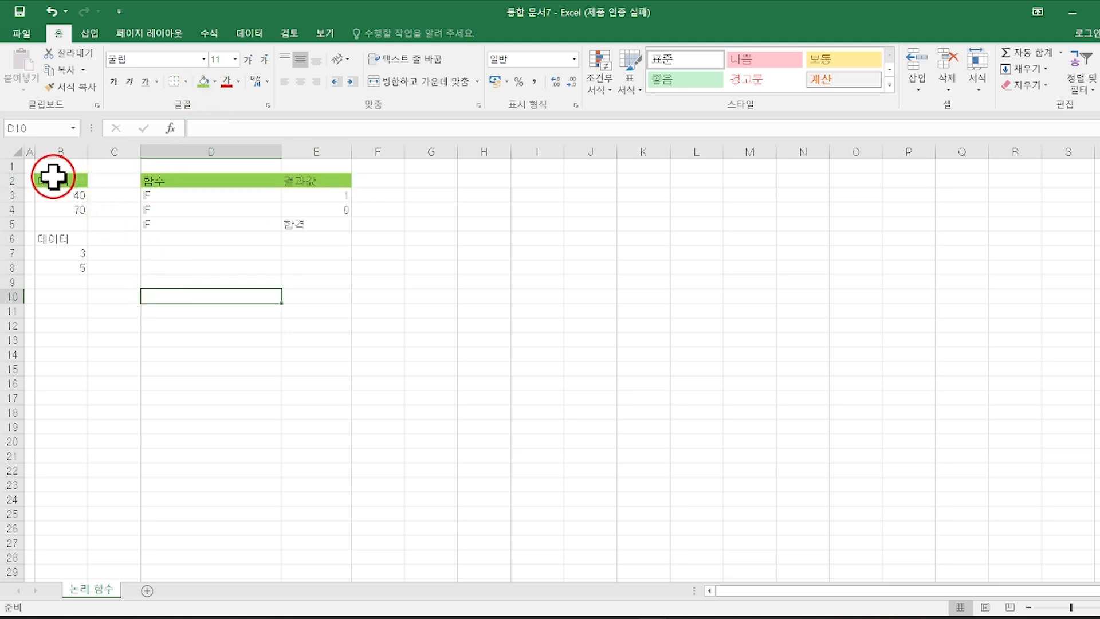
Copy the header row B2:E2 and paste it into row 6 starting at B6.
drag(52, 177, 315, 177)
key(ctrl+c)
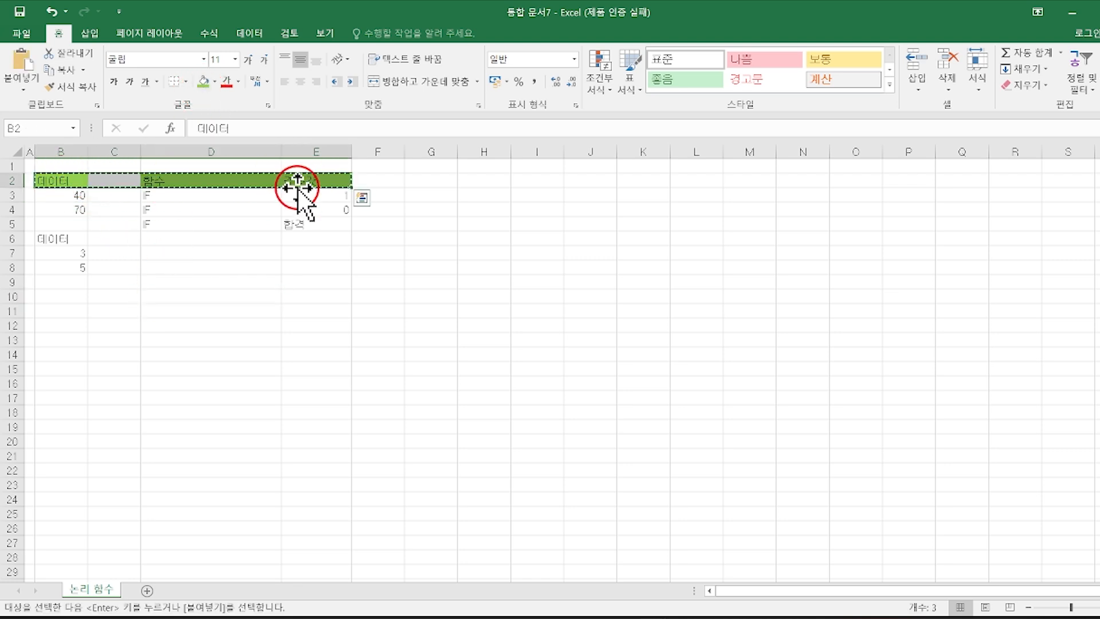
click(61, 241)
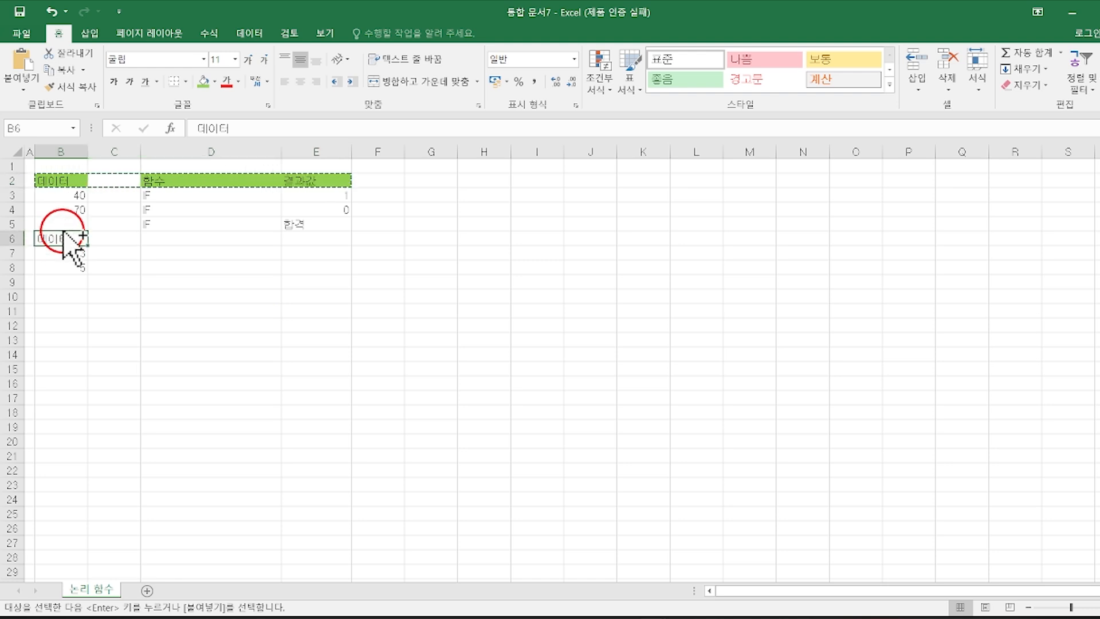
key(ctrl+v)
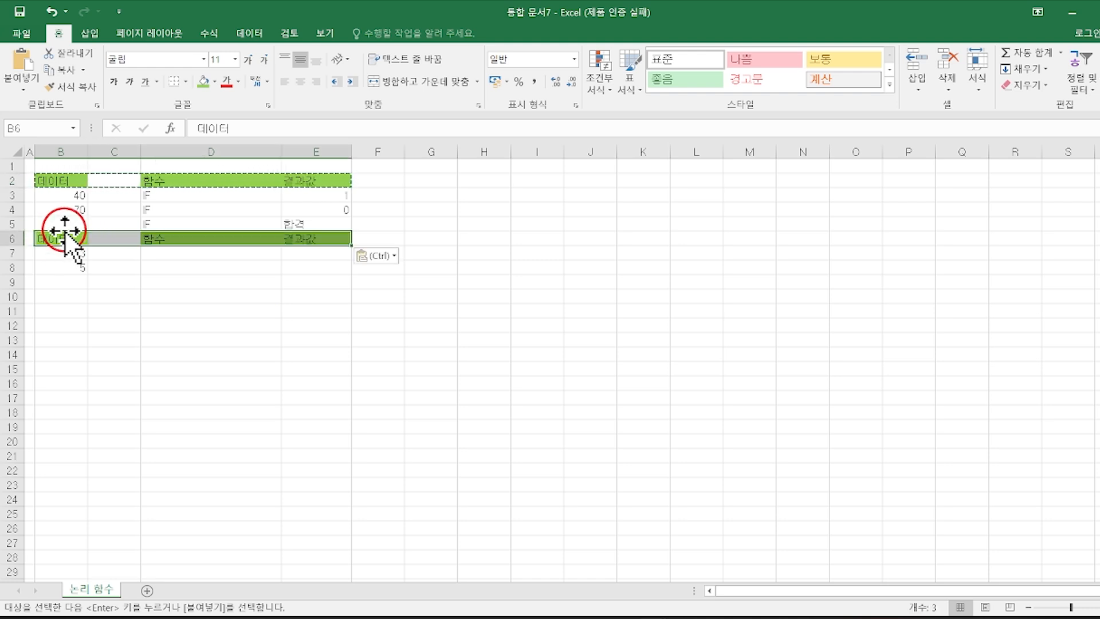
key(Escape)
click(143, 240)
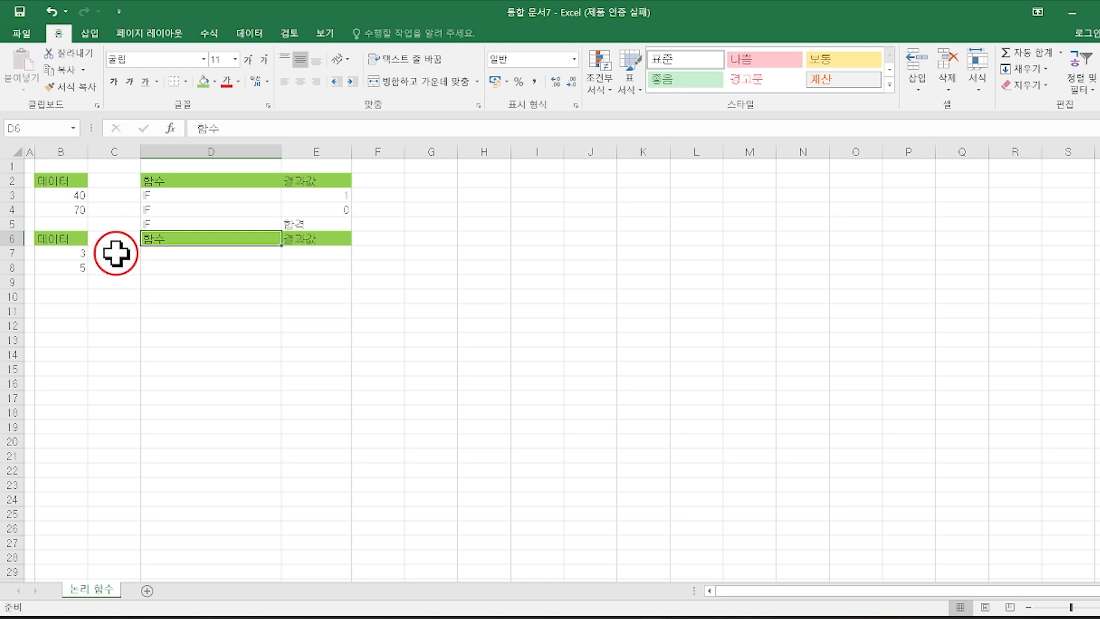
Enter the function labels AND, AND, OR and OR in cells D7 through D10.
click(66, 248)
click(185, 252)
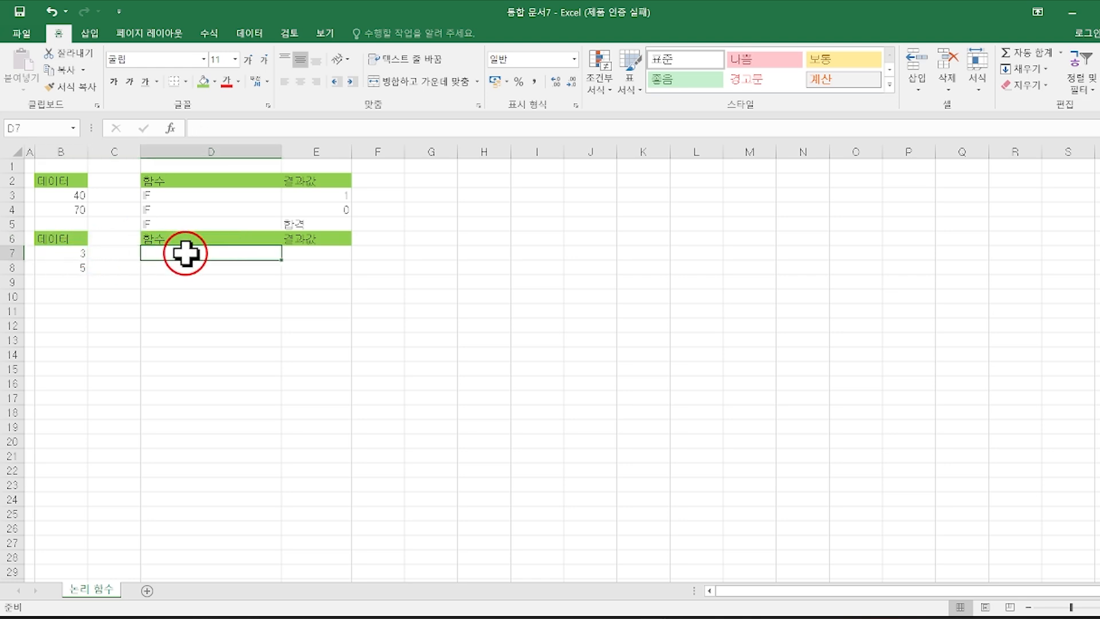
text(=)
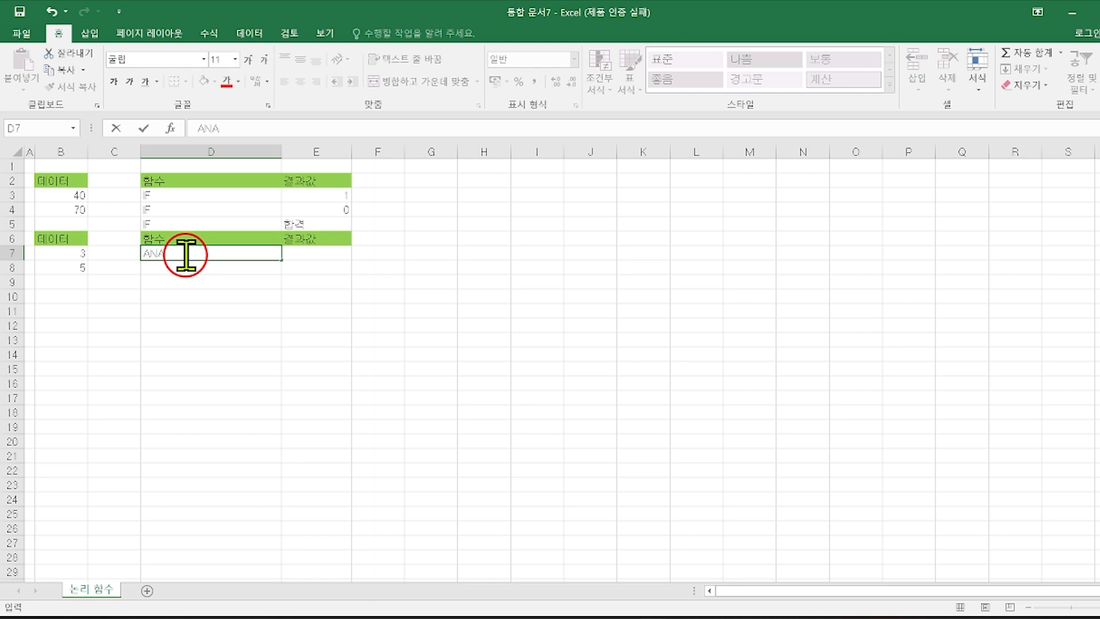
text(AND)
key(Return)
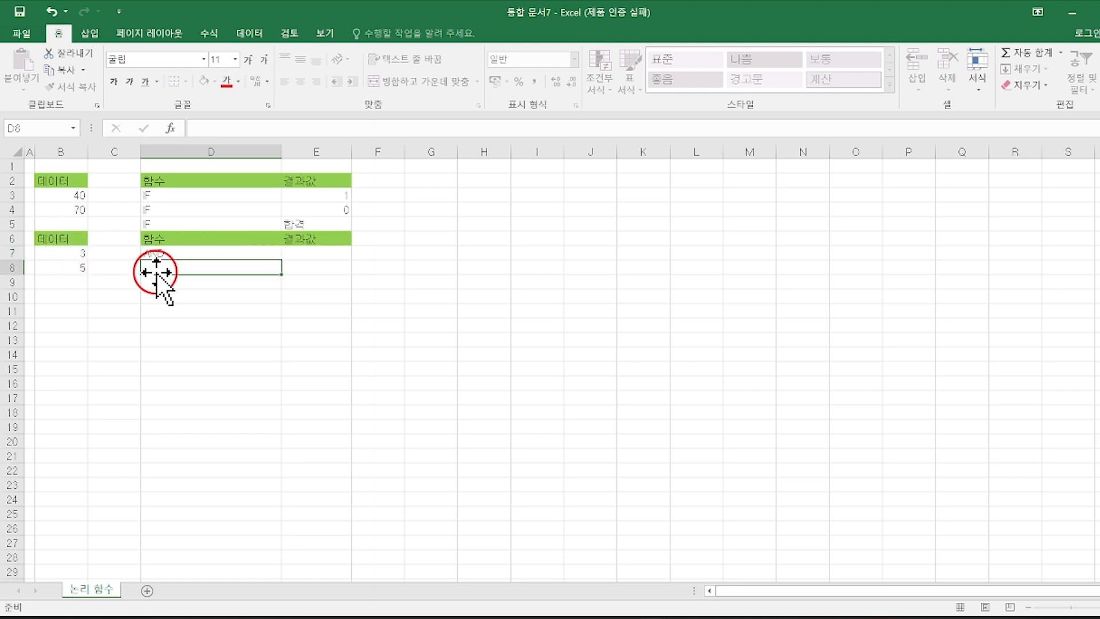
text(NA)
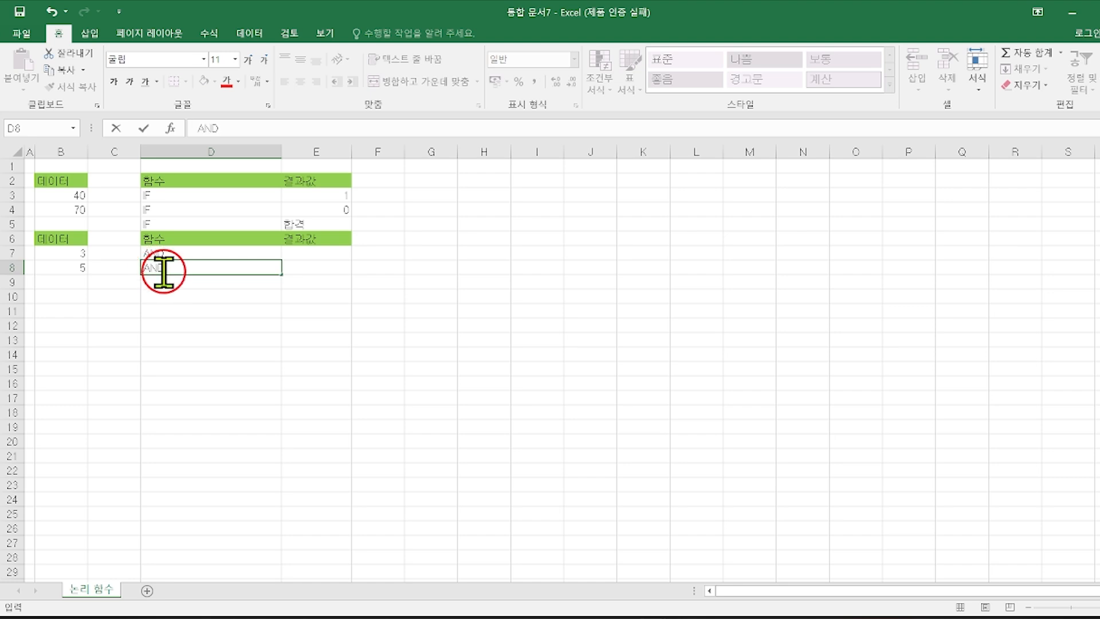
key(Return)
text(OR)
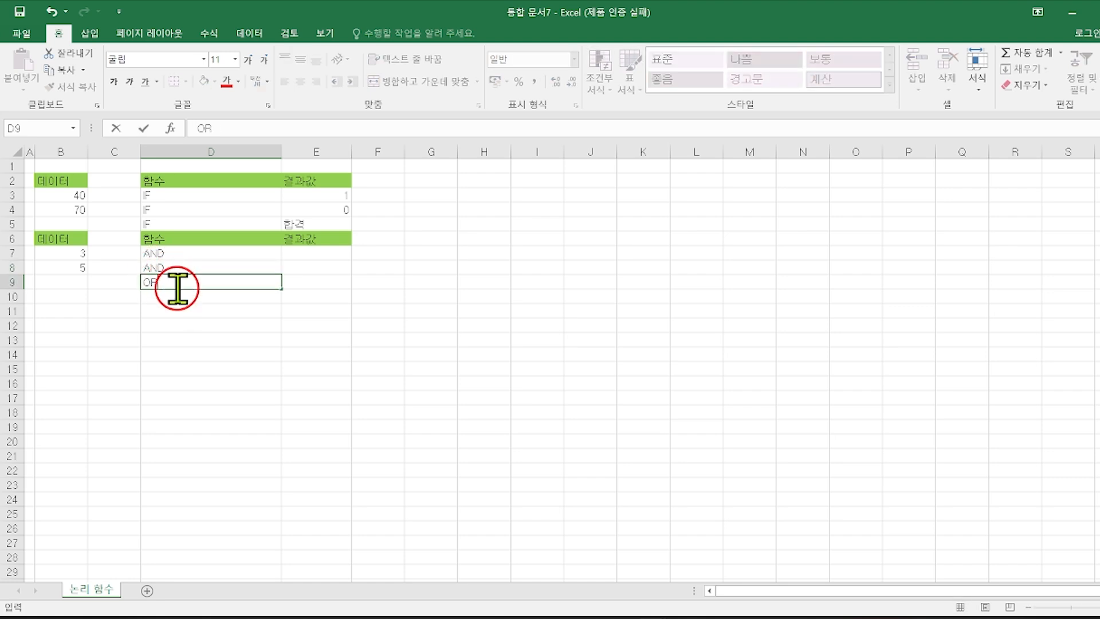
key(Return)
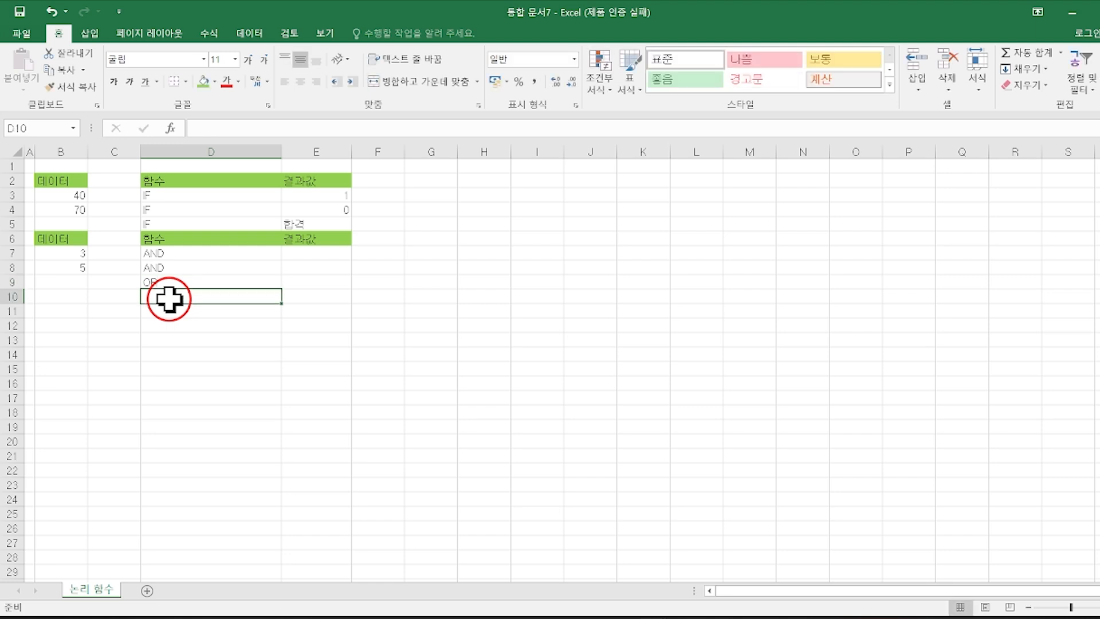
text(OR)
key(Return)
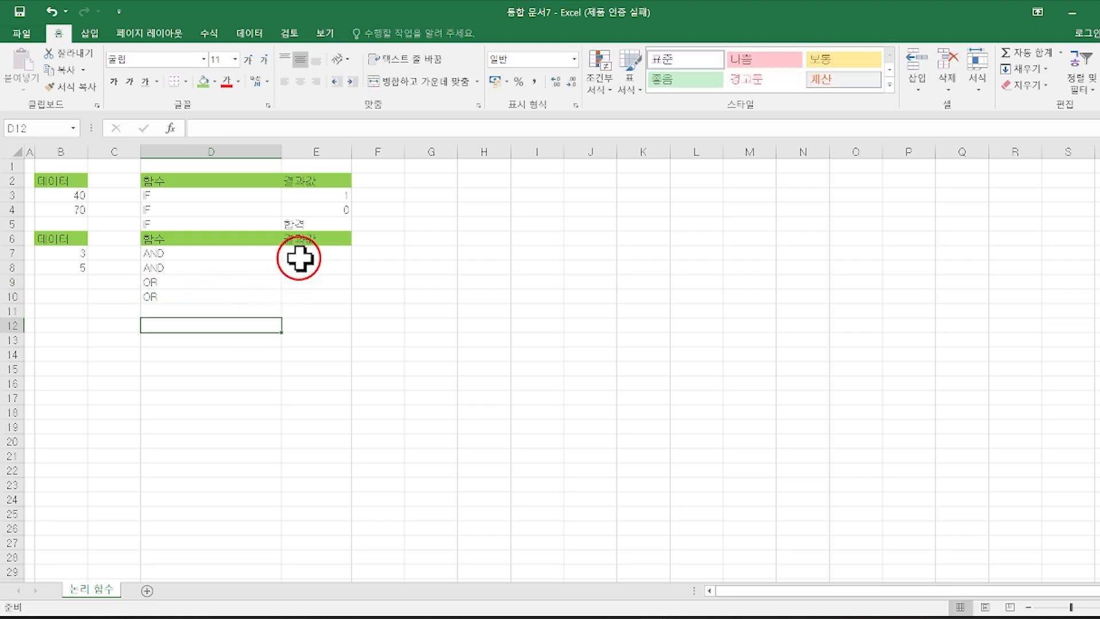
click(297, 256)
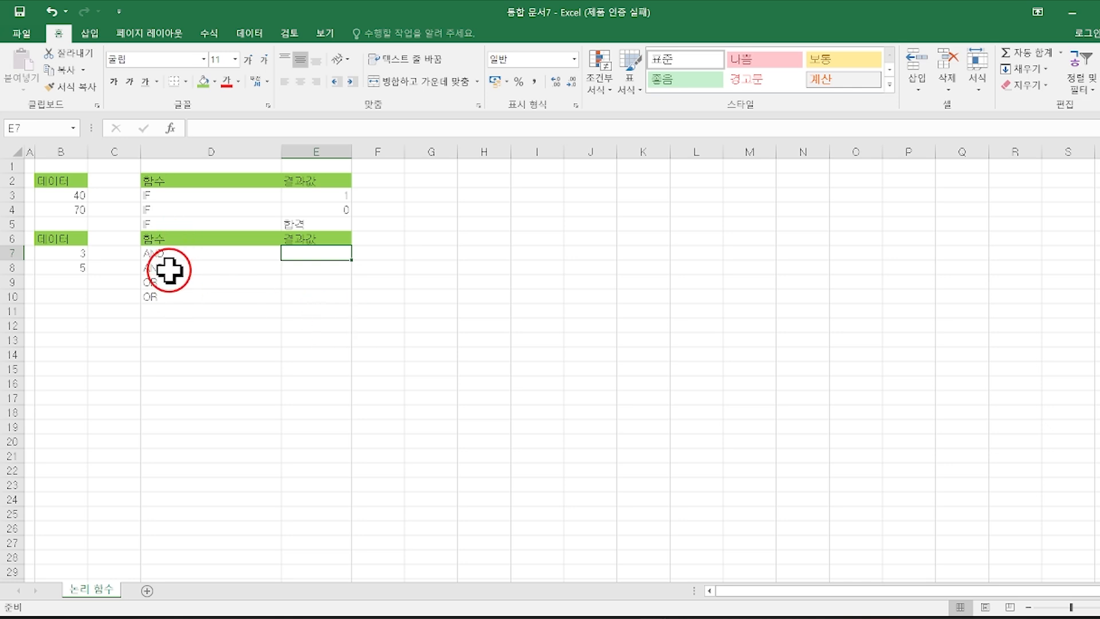
click(171, 127)
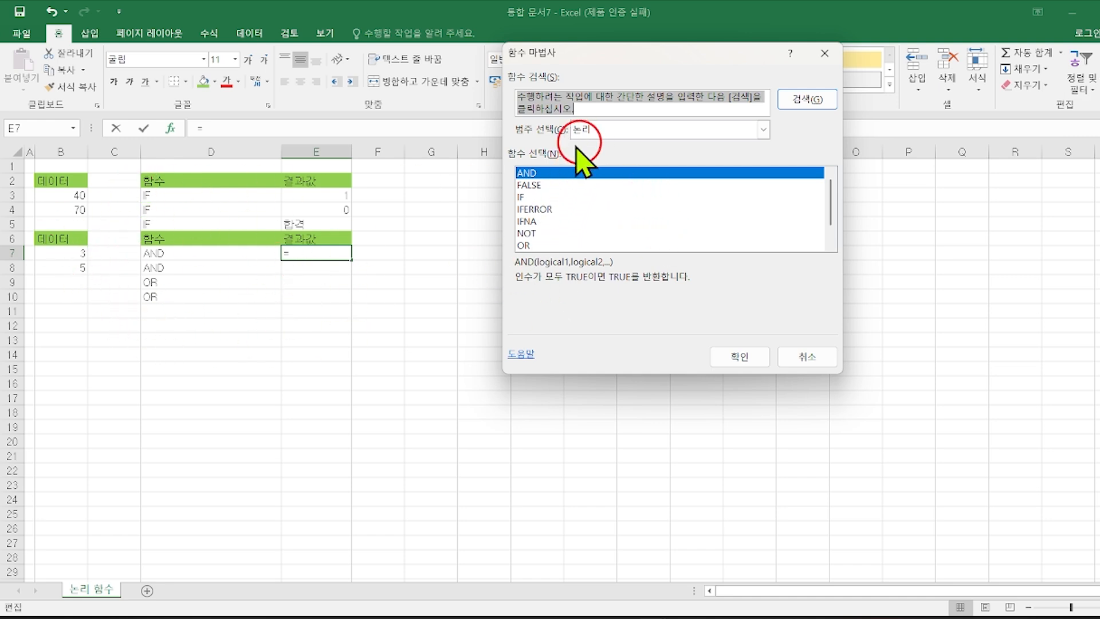
double_click(523, 172)
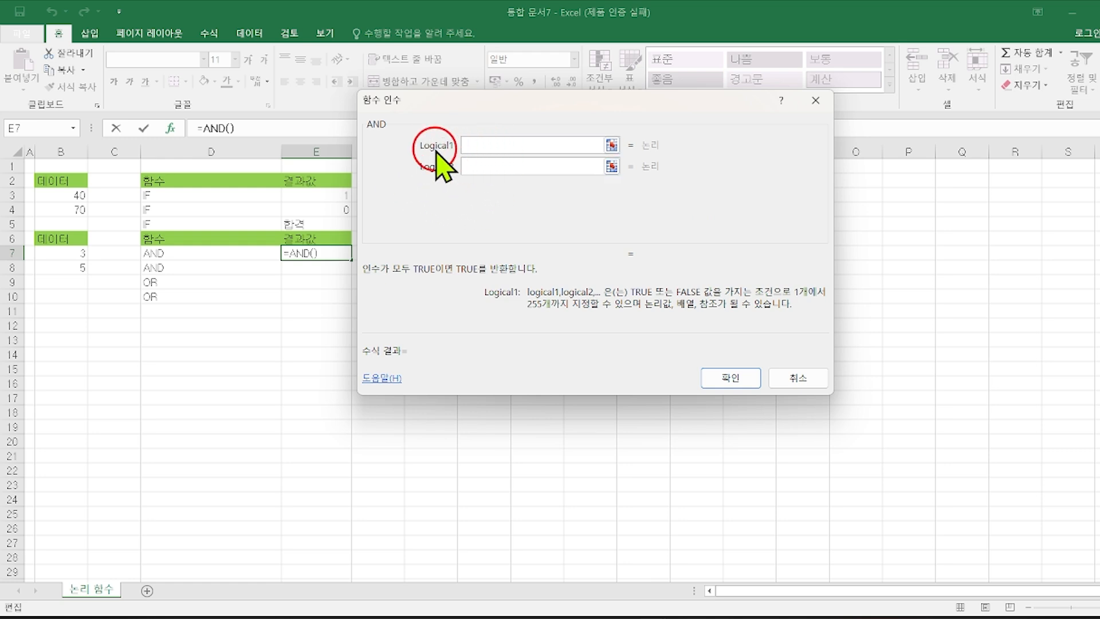
click(475, 167)
click(472, 189)
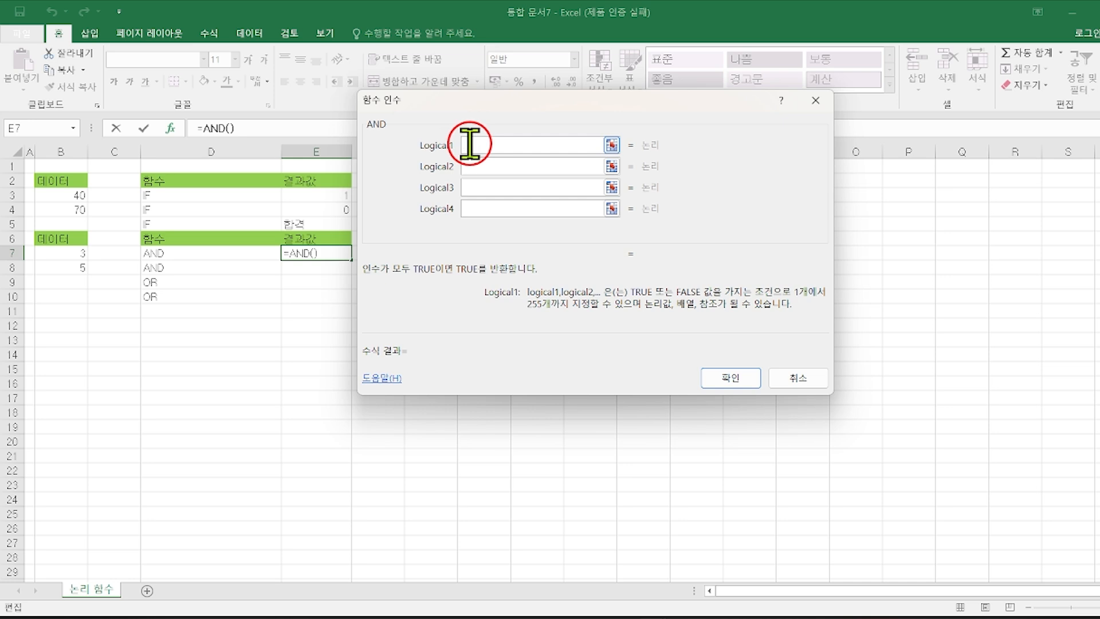
click(814, 387)
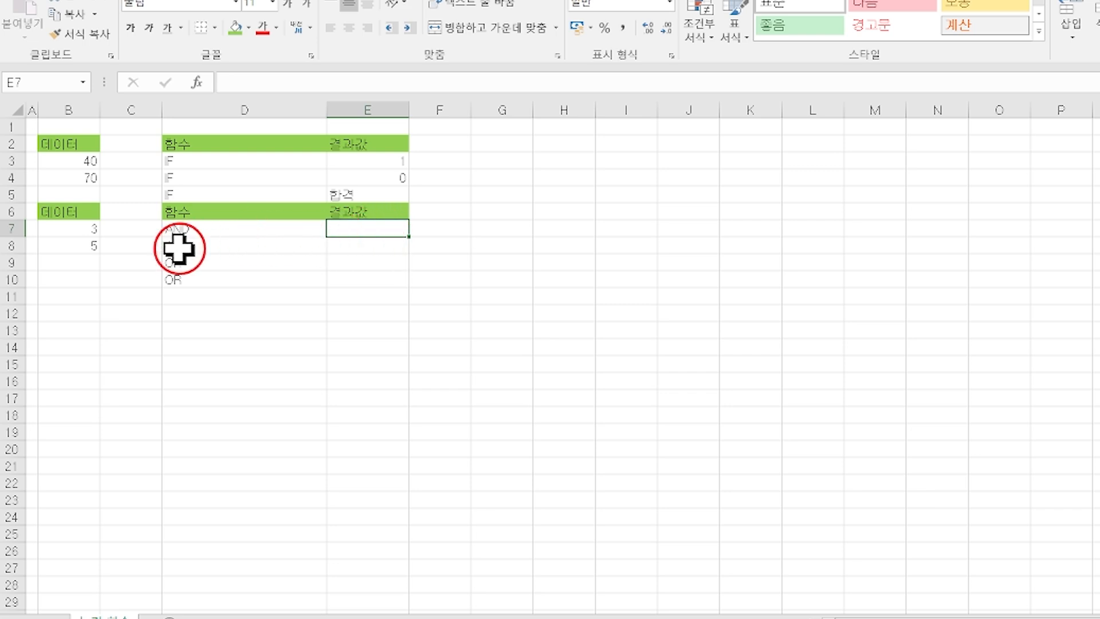
click(197, 82)
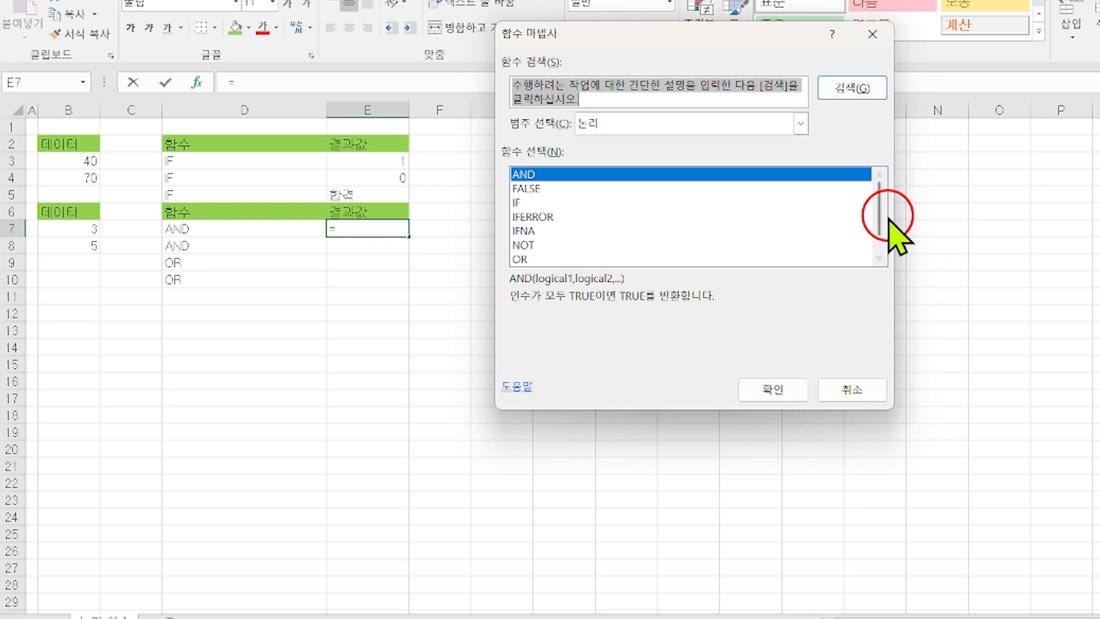
click(528, 175)
double_click(520, 175)
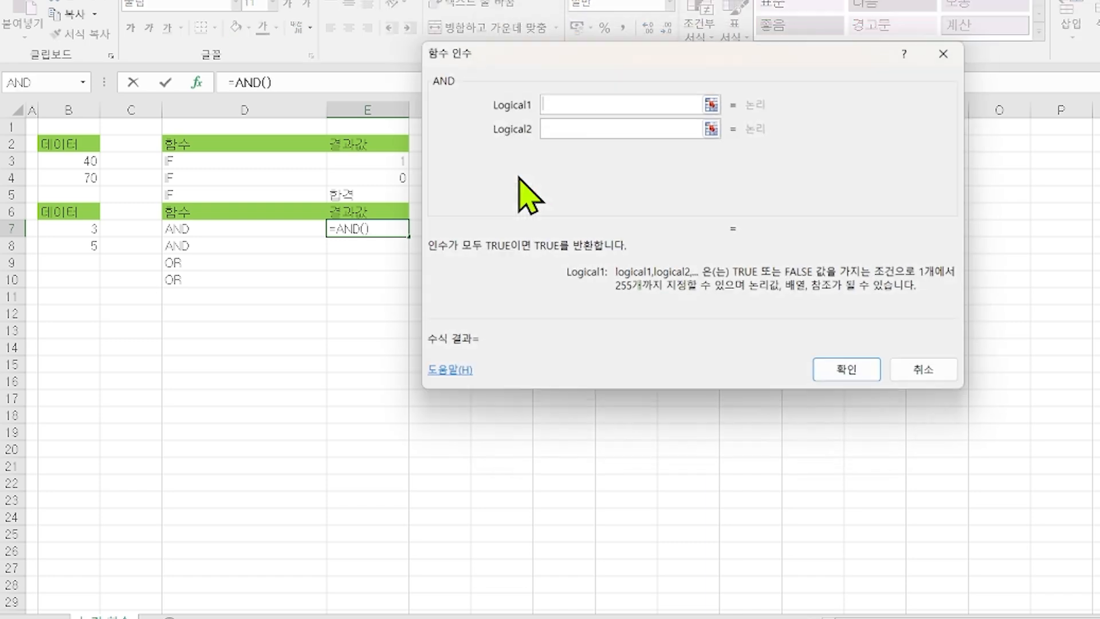
click(545, 103)
key(Escape)
Insert an AND function in E7 with B7>3 as the first condition.
click(344, 231)
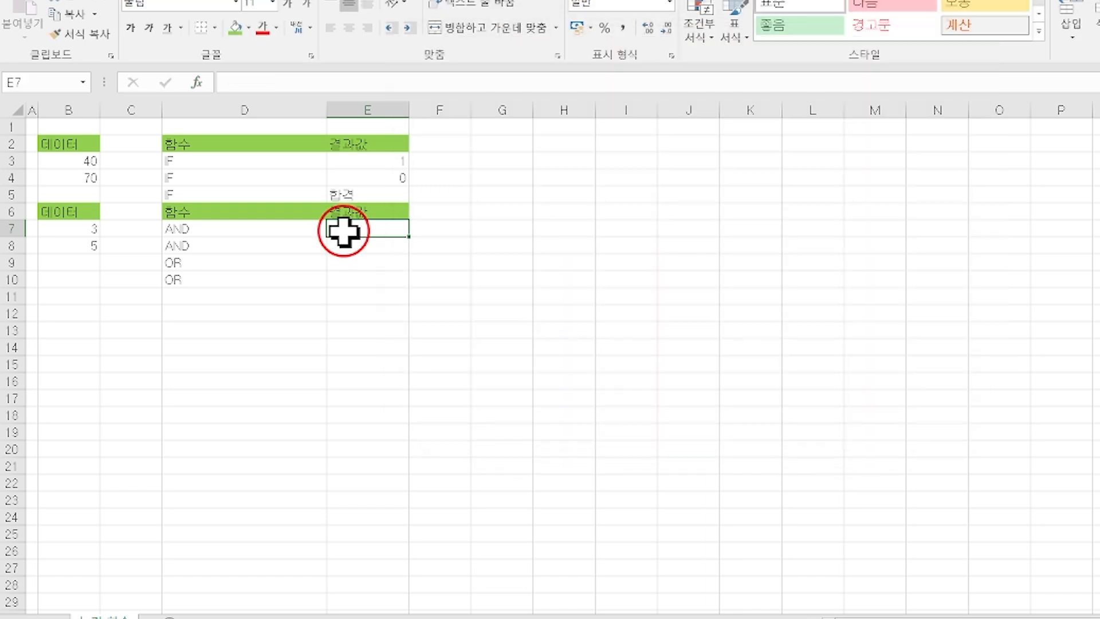
click(197, 82)
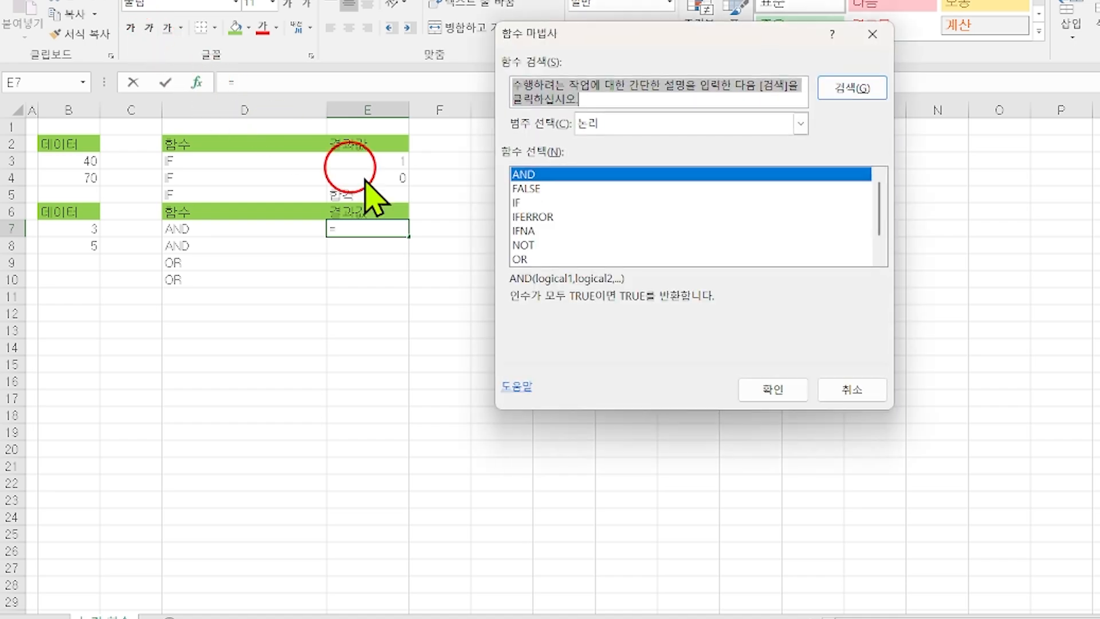
double_click(521, 174)
click(543, 110)
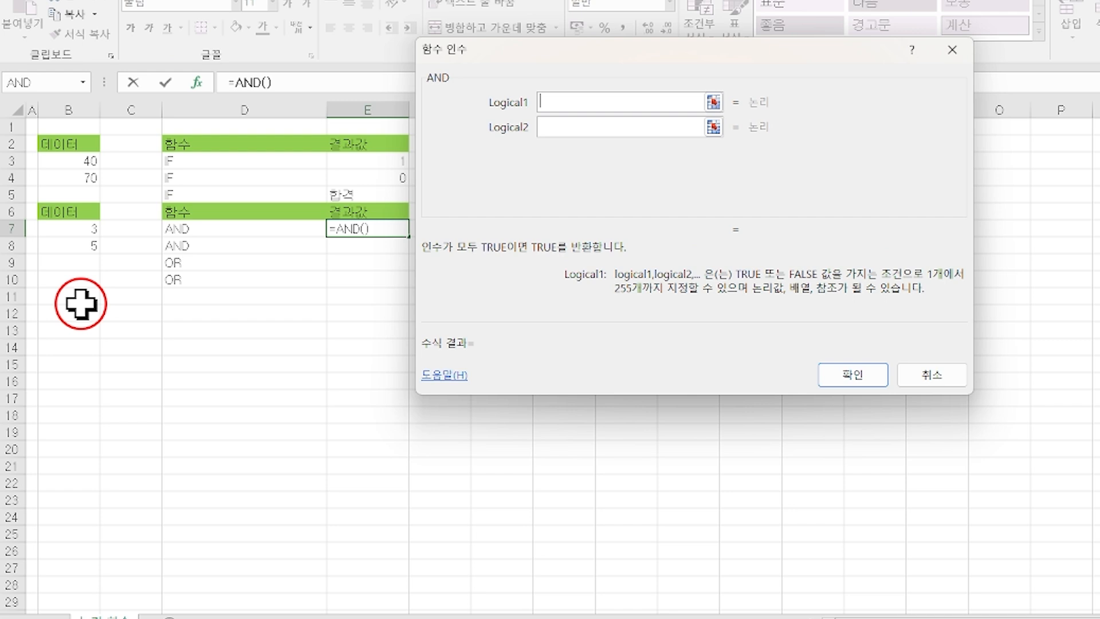
click(81, 229)
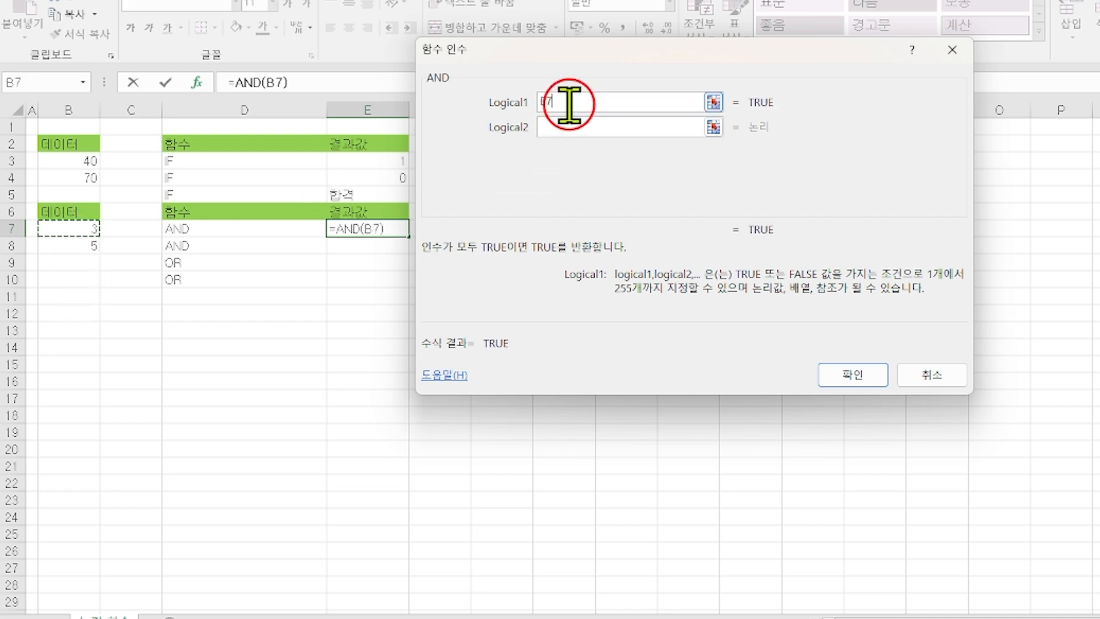
text(>3)
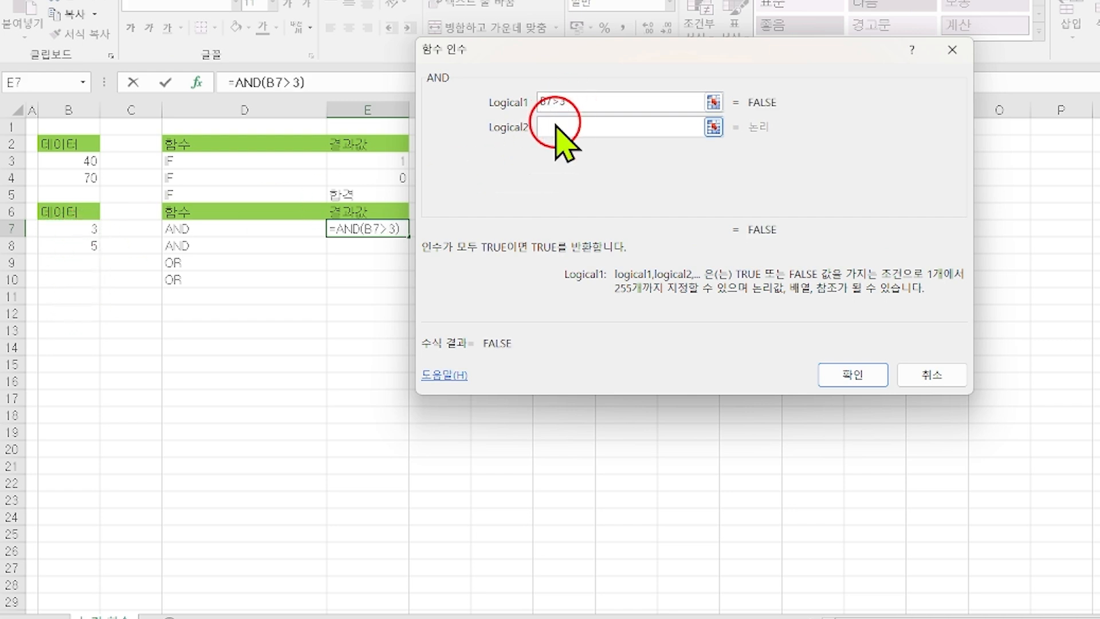
Add B8>=5 as the second AND condition in E7, apply the formula, and select E8.
click(560, 125)
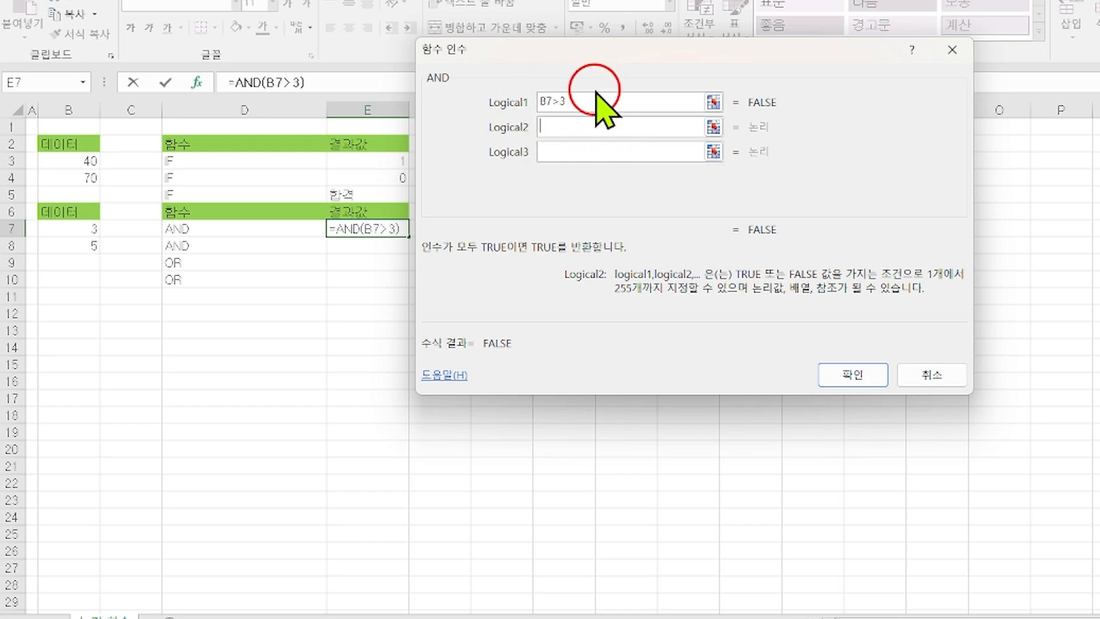
click(80, 247)
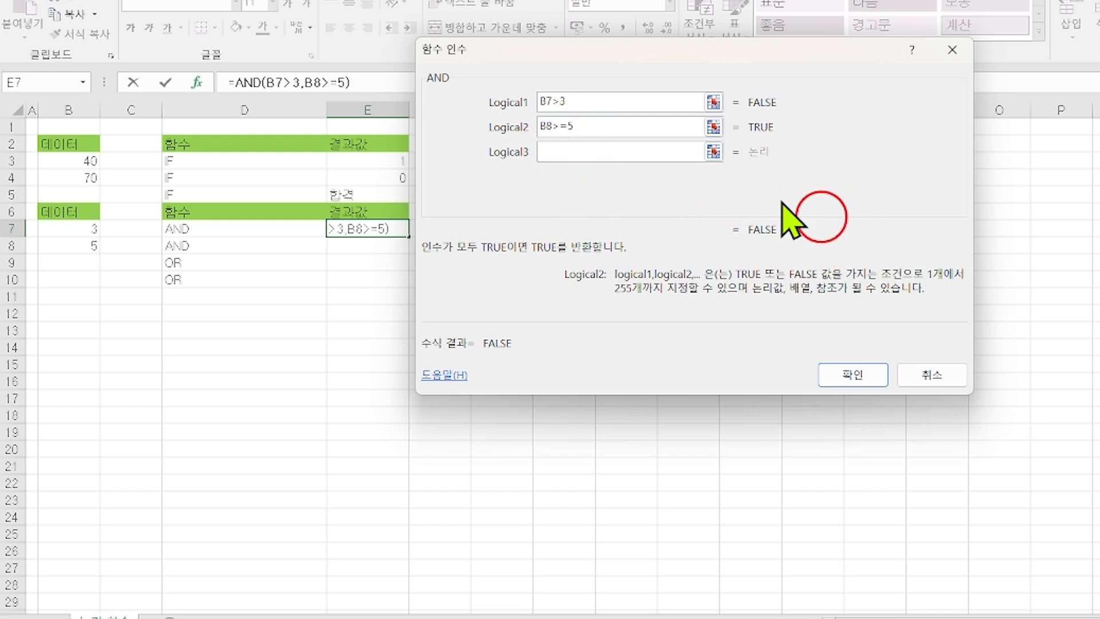
click(854, 374)
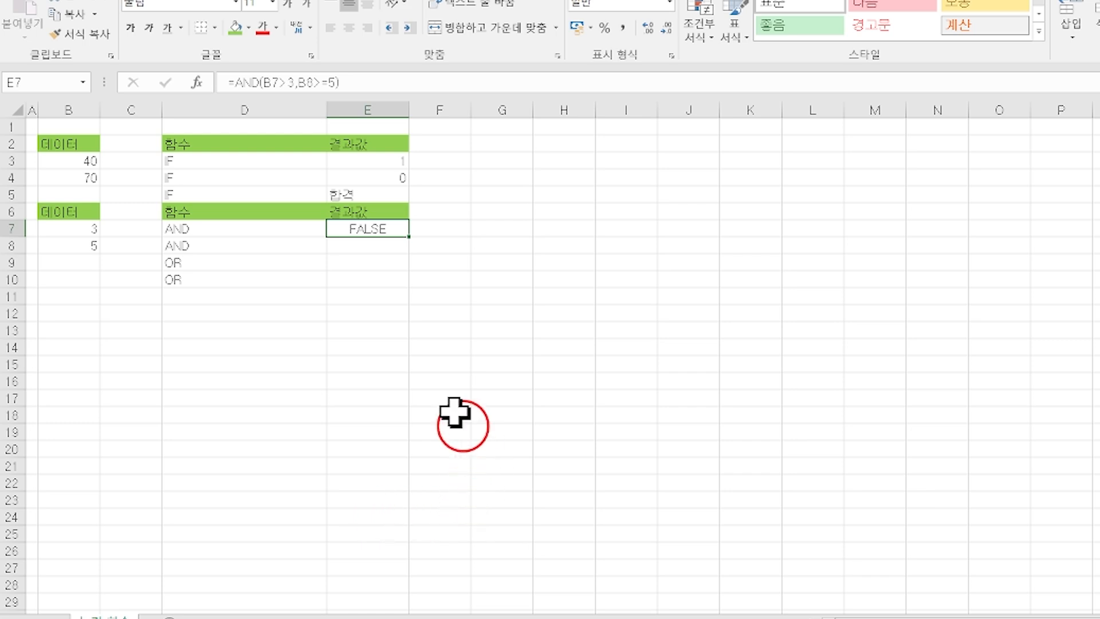
click(354, 248)
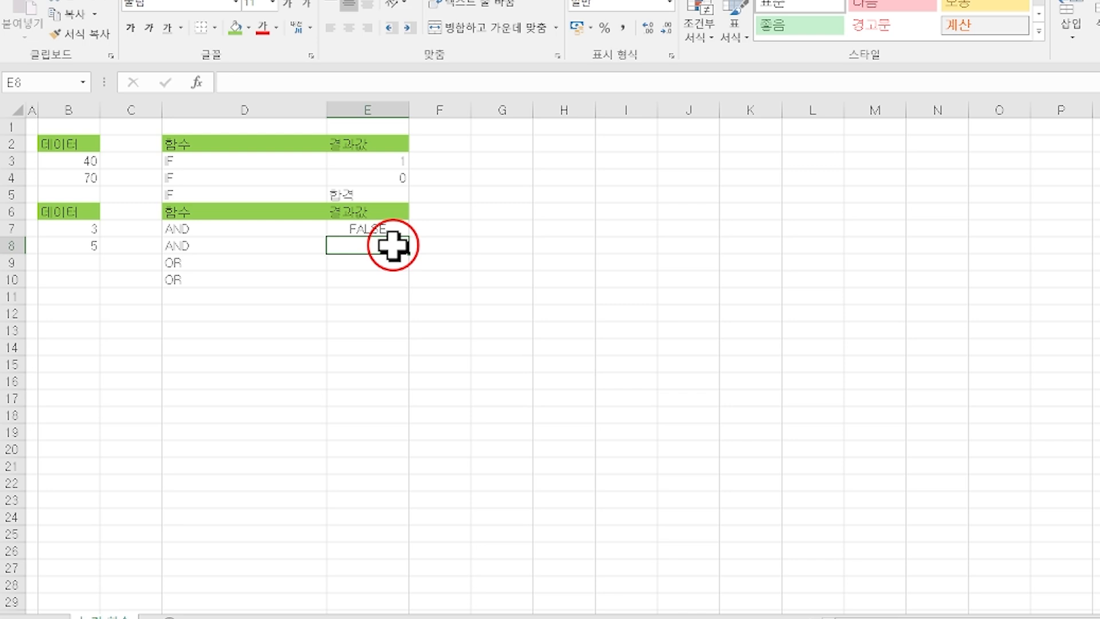
Insert an AND function in E8 with B7>=3 as the first condition.
click(196, 83)
click(500, 191)
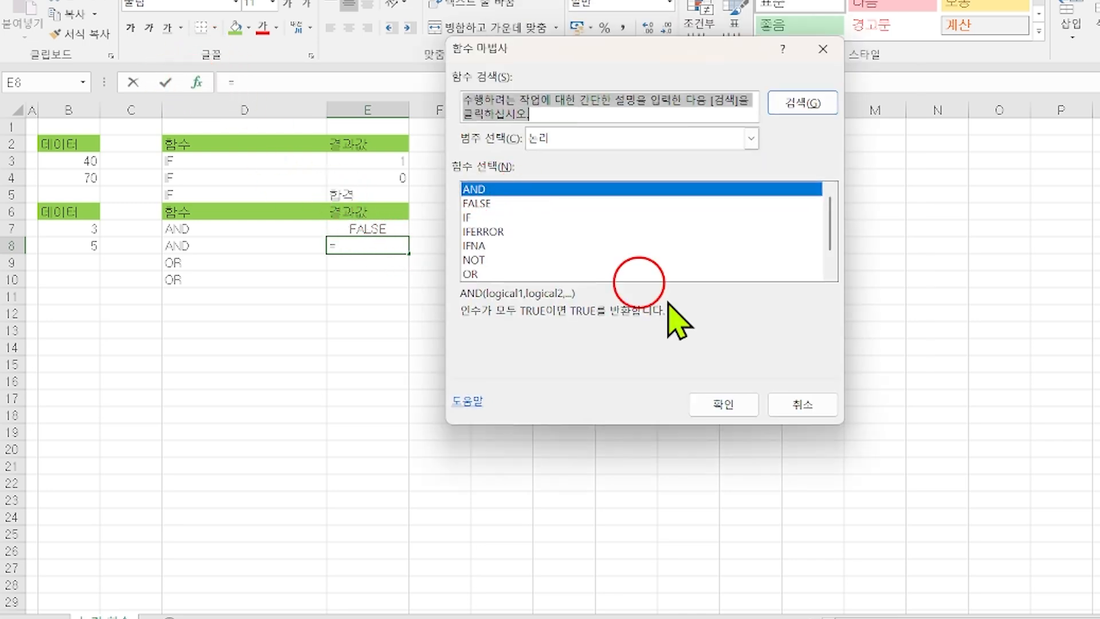
click(724, 404)
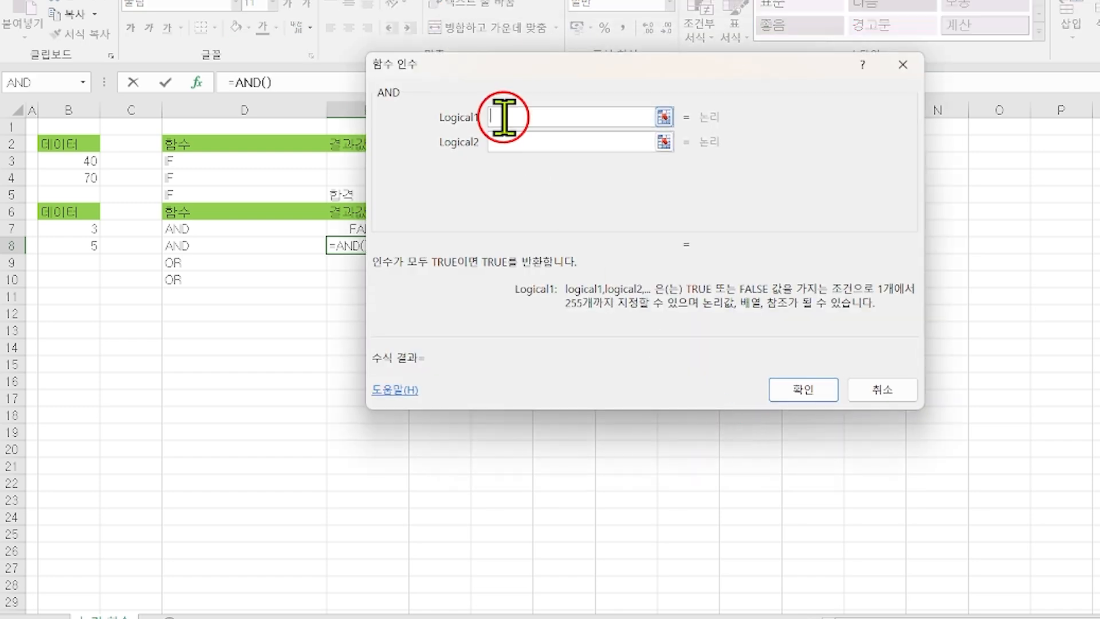
drag(521, 62, 661, 84)
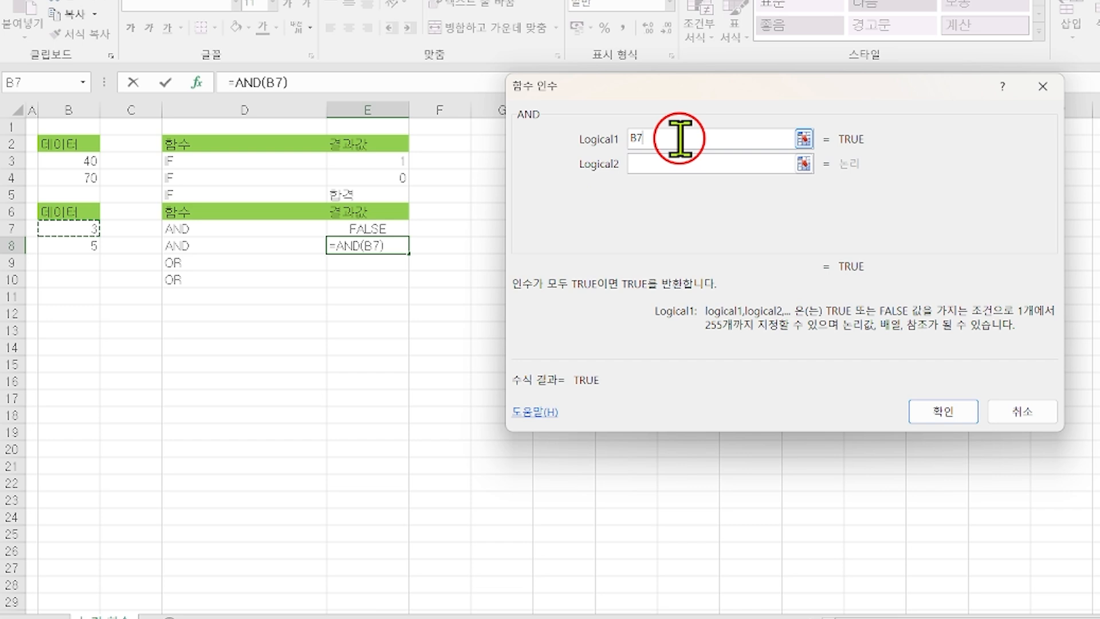
text(>=)
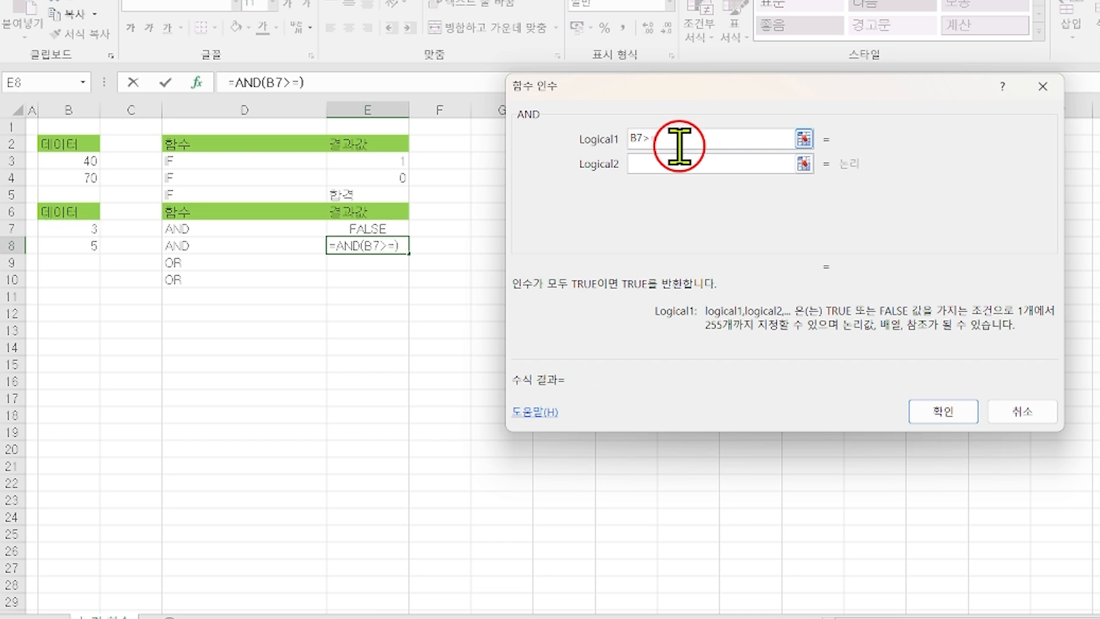
text(3)
drag(673, 137, 618, 137)
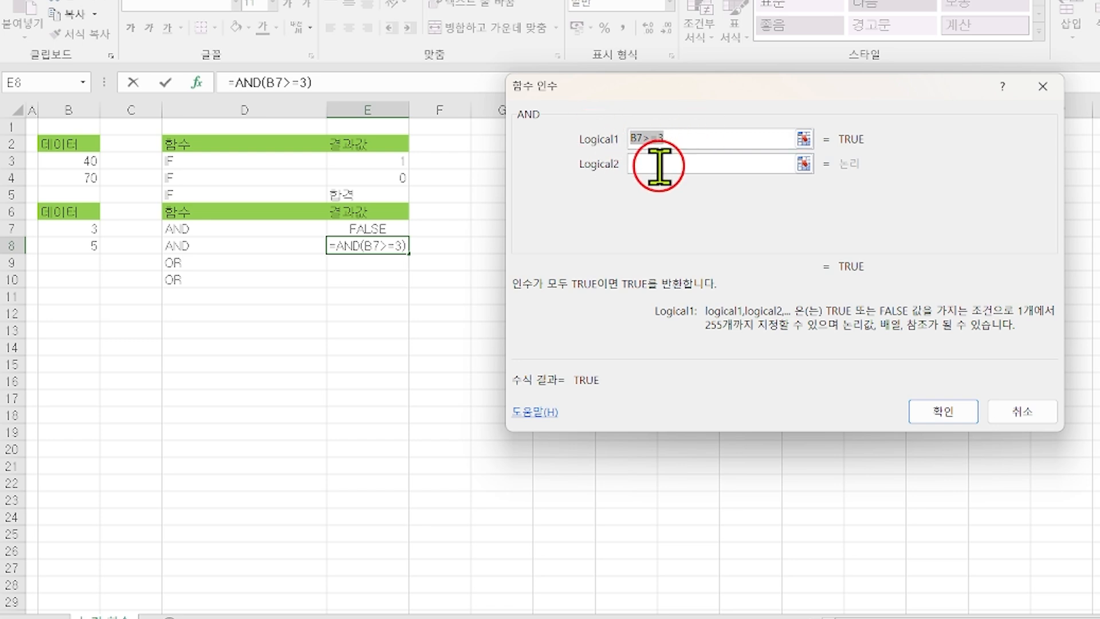
Add B8>=10 as the second AND condition in E8 and apply the formula.
click(660, 165)
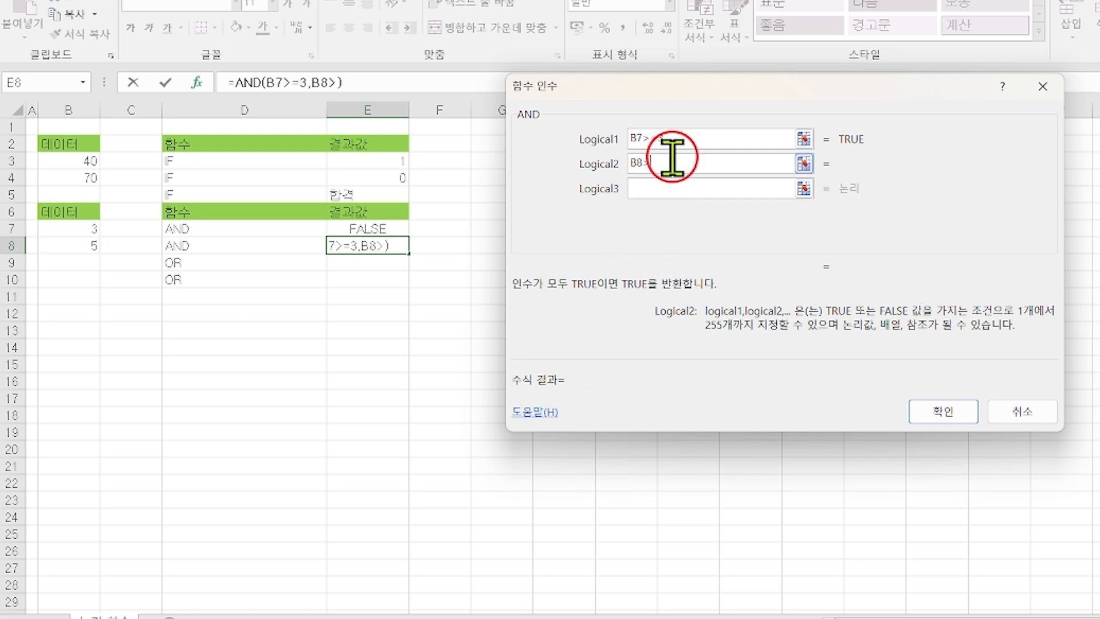
text(>=10)
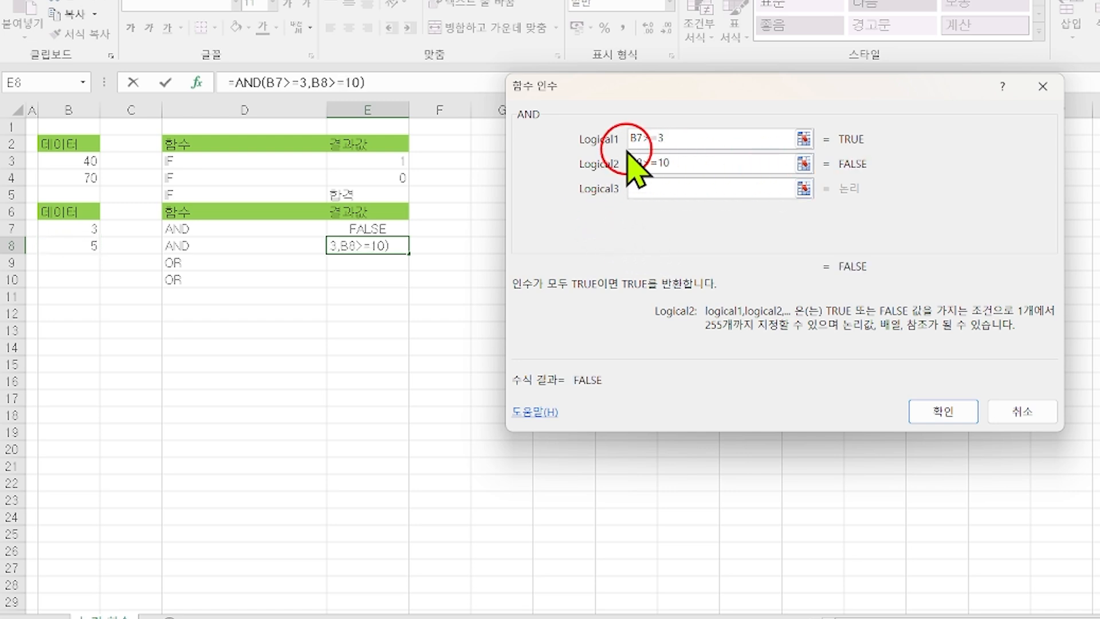
click(952, 414)
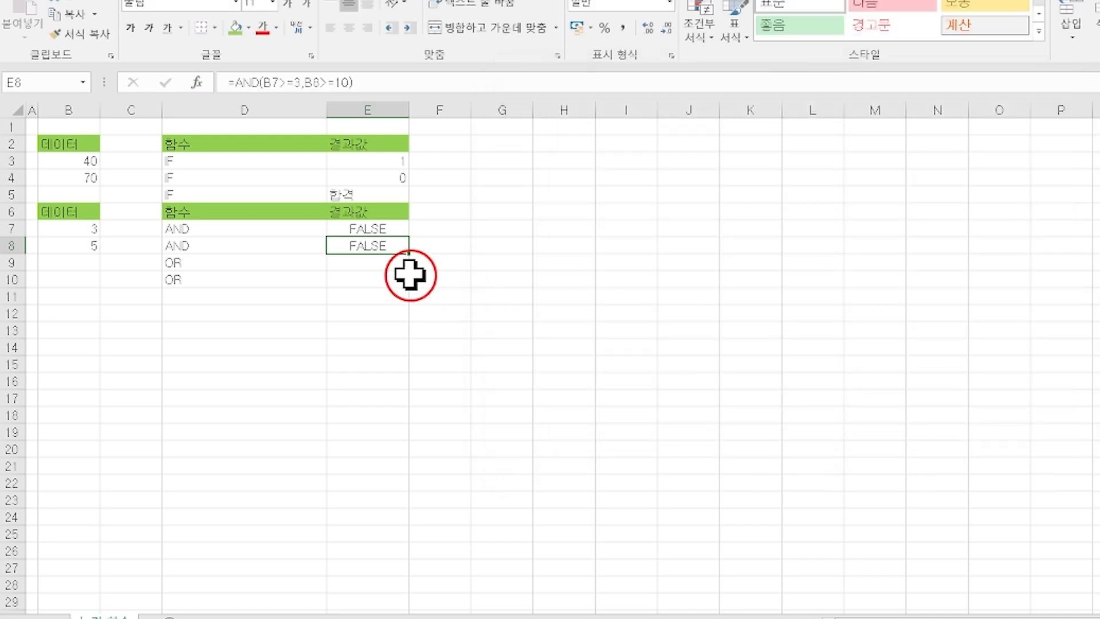
Correct the first condition of the AND formula in E7 to B7>=3, and compare it with the formula in E8.
click(368, 228)
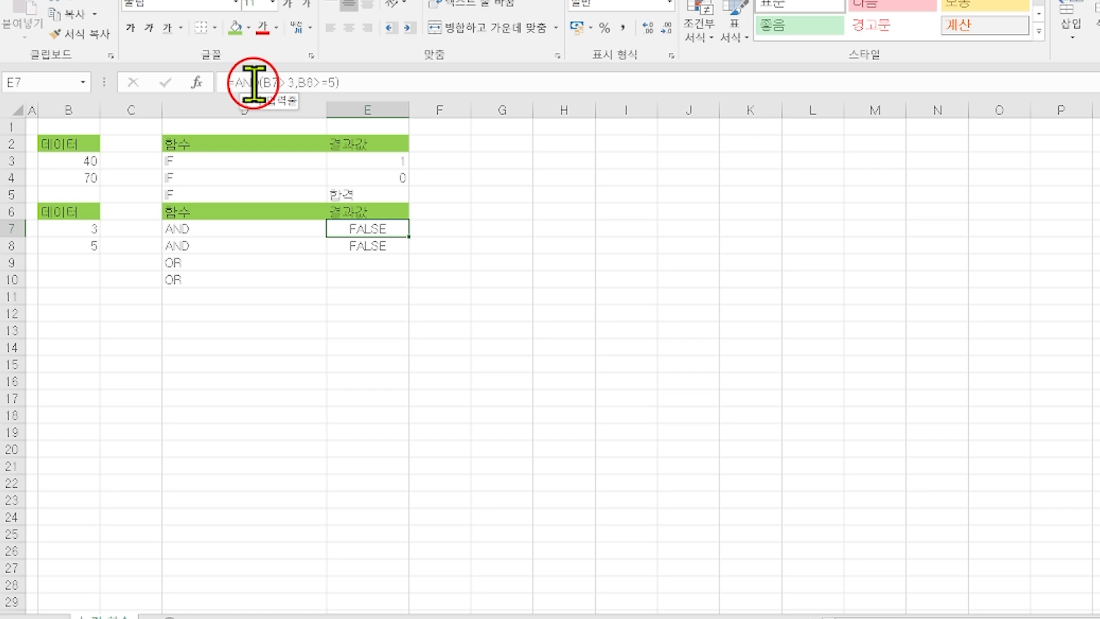
click(286, 82)
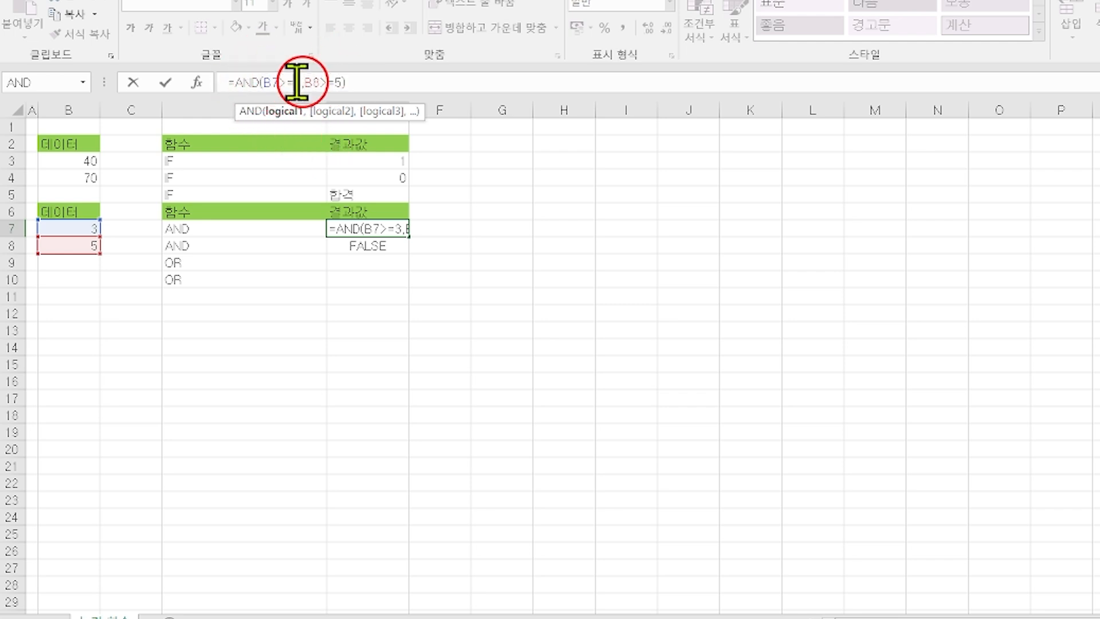
click(366, 82)
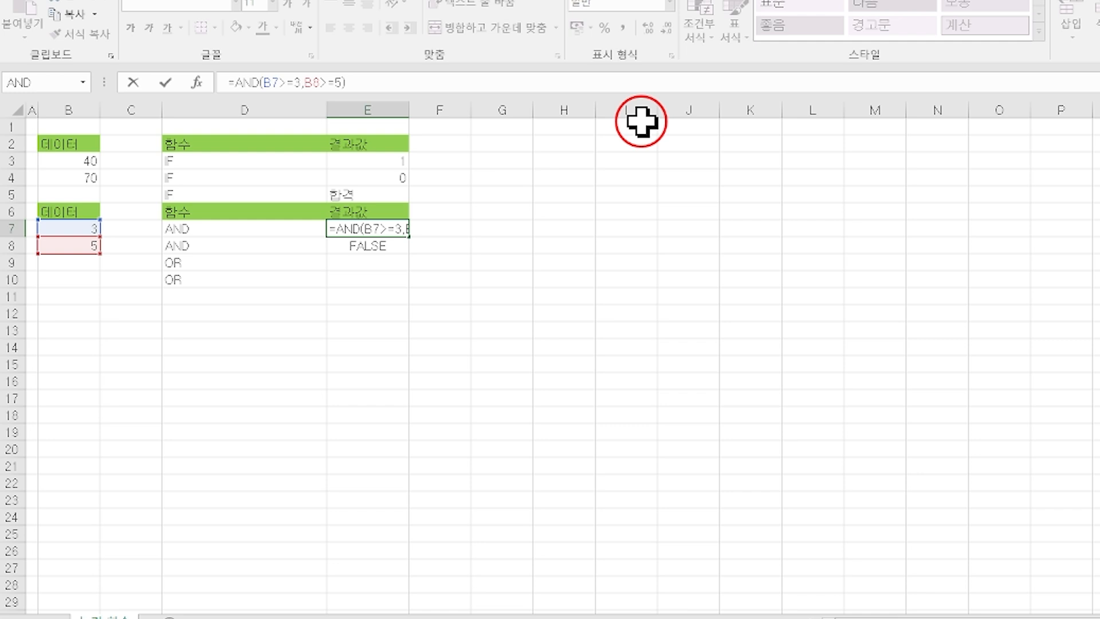
key(Return)
click(358, 226)
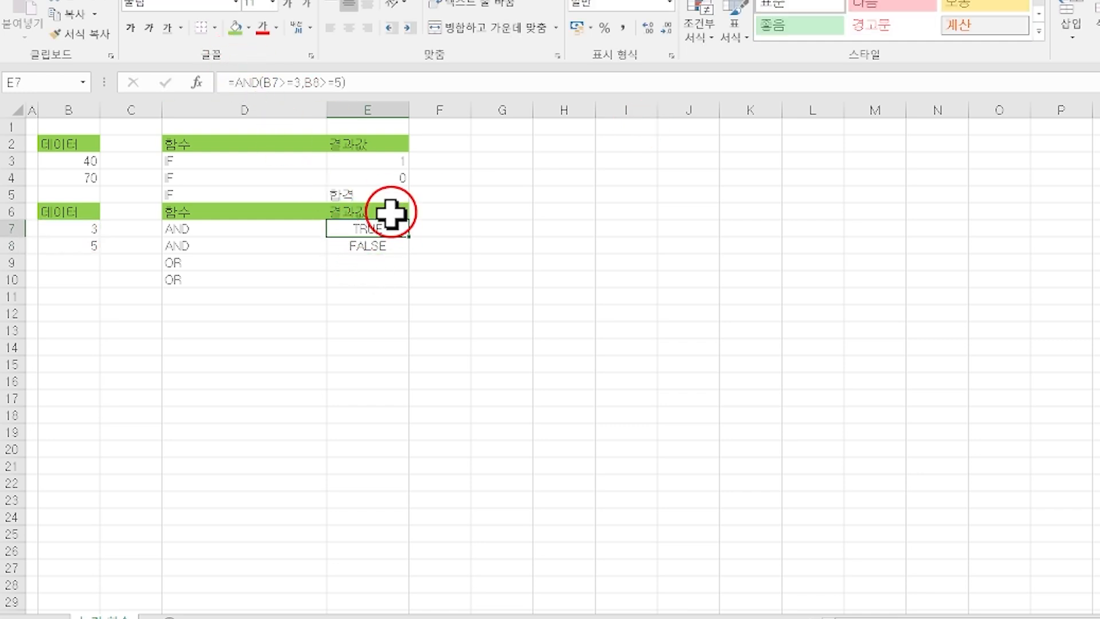
click(366, 244)
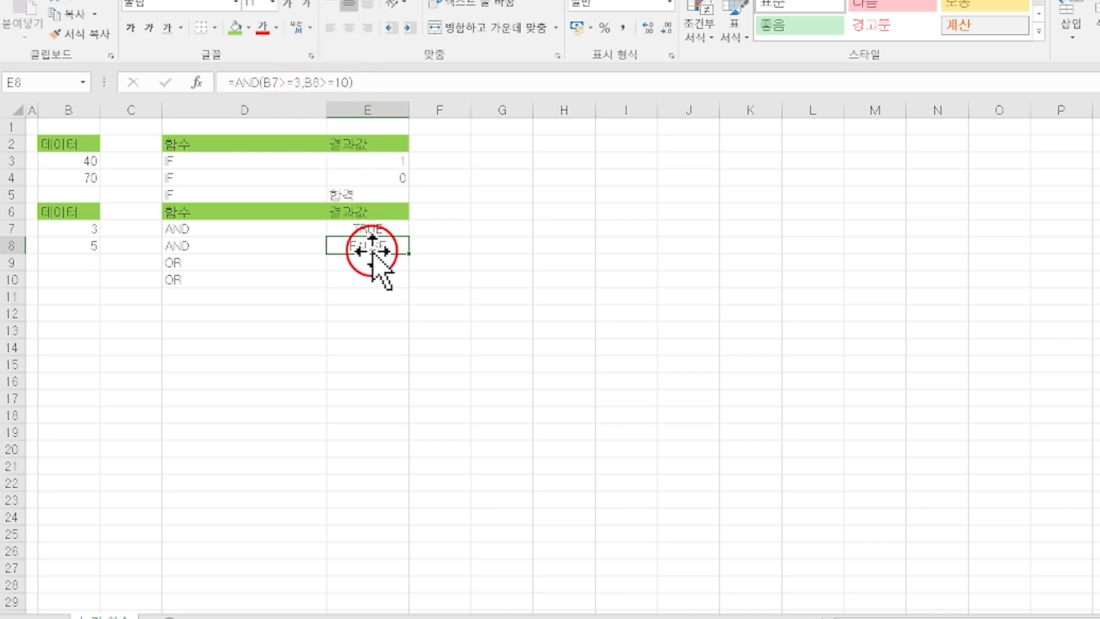
click(363, 230)
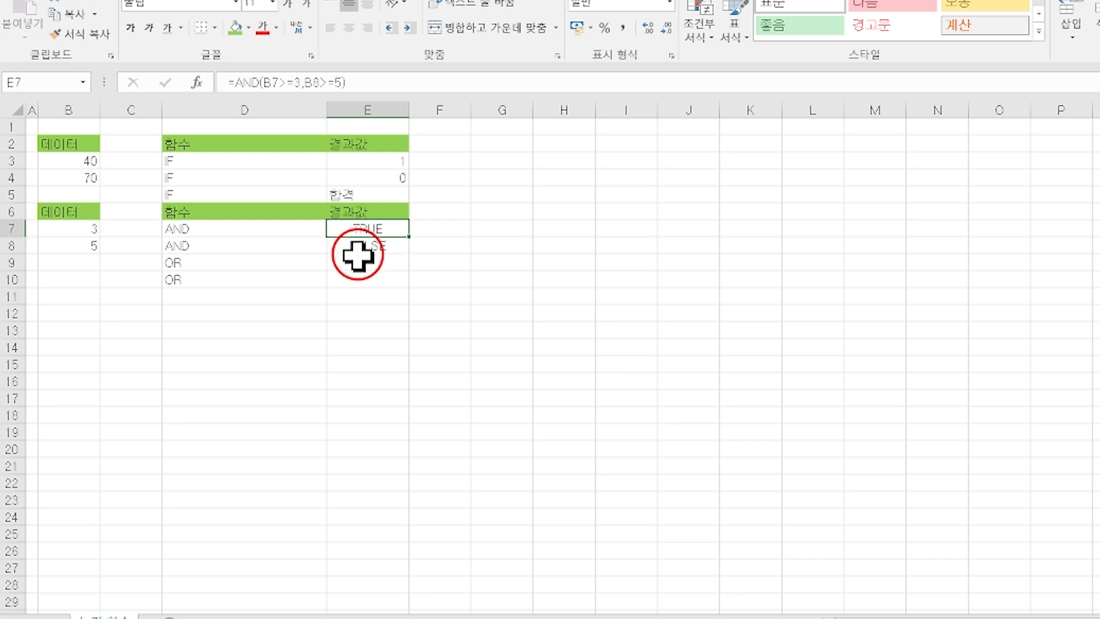
Insert an OR function in E9 with the conditions B7>10 and B8>=10.
click(357, 268)
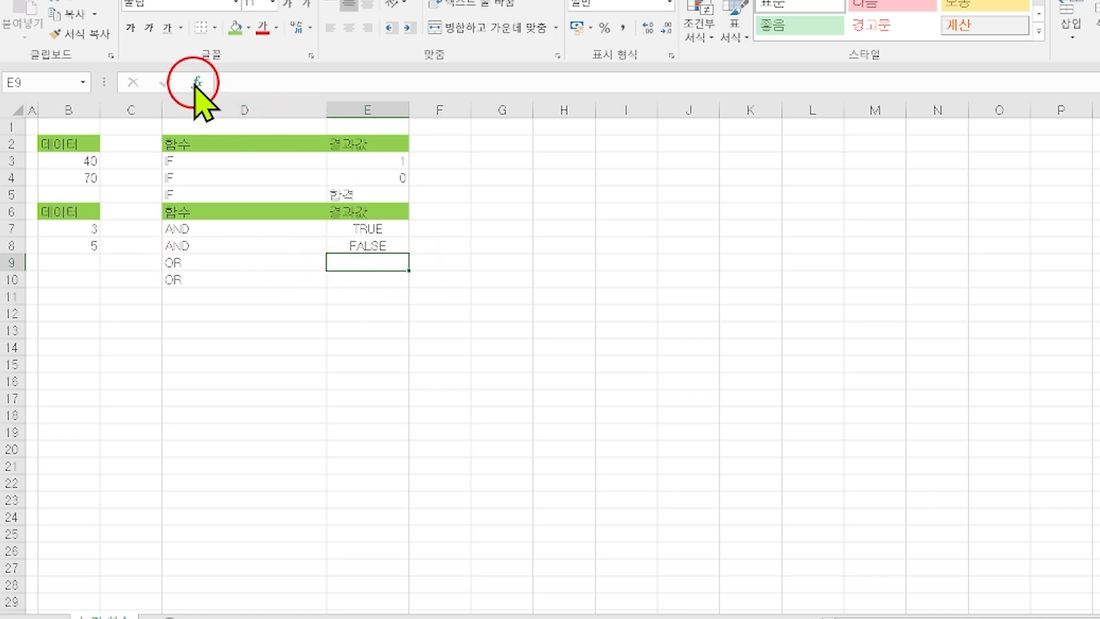
double_click(659, 299)
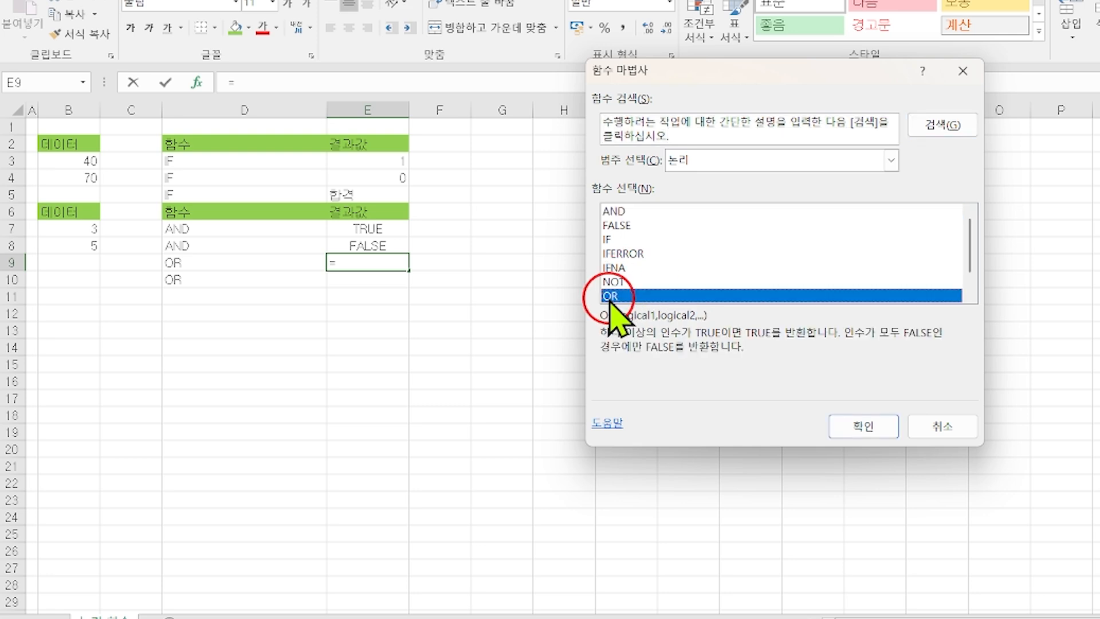
drag(658, 138, 465, 137)
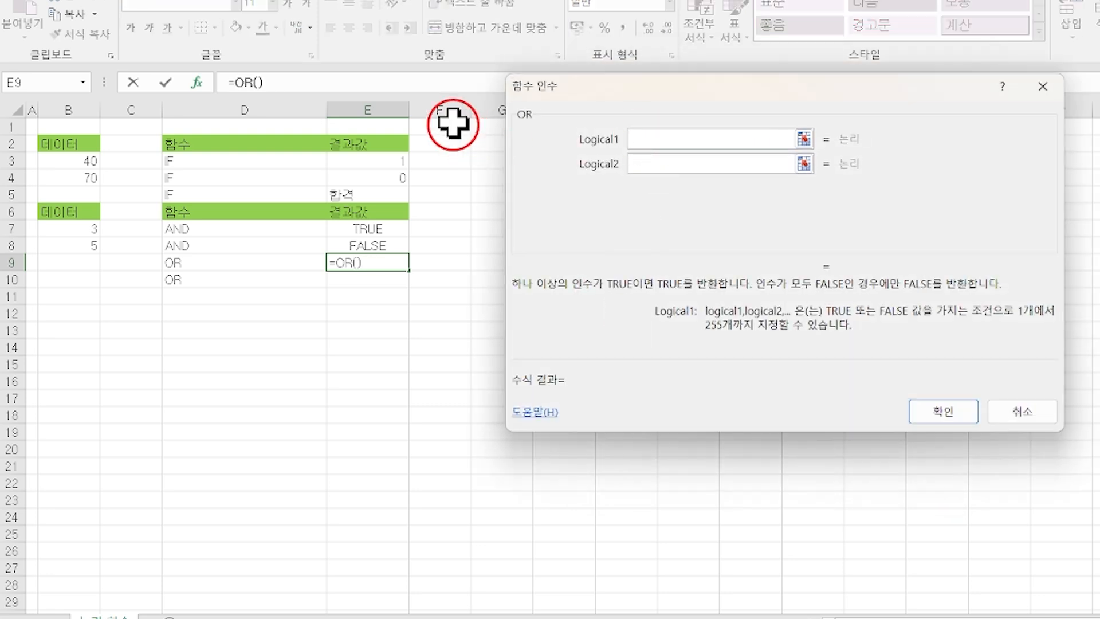
click(70, 226)
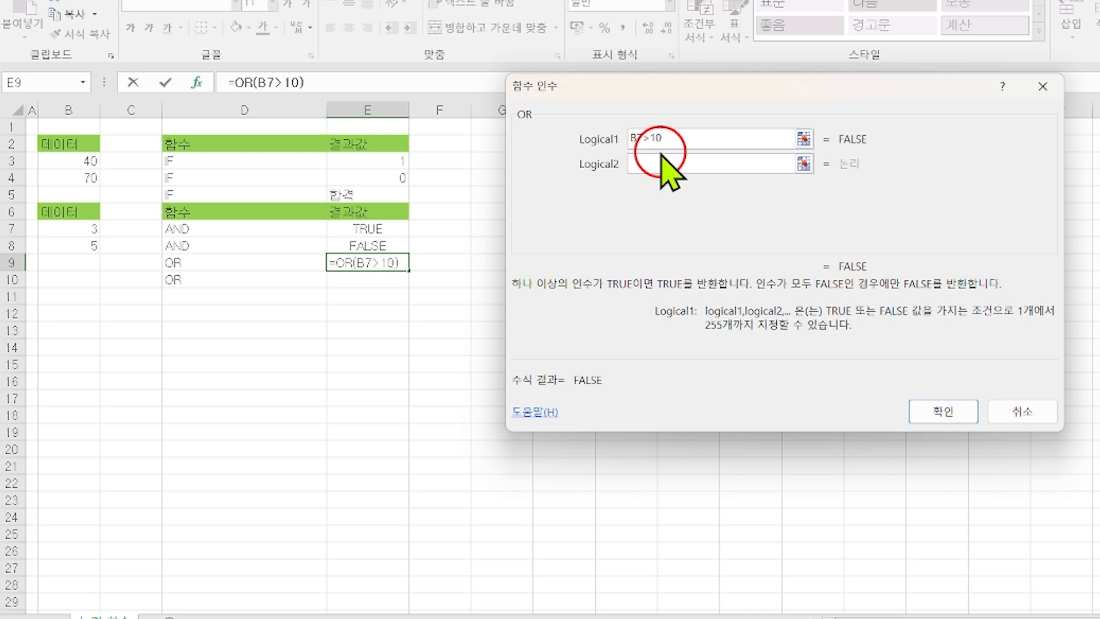
click(666, 162)
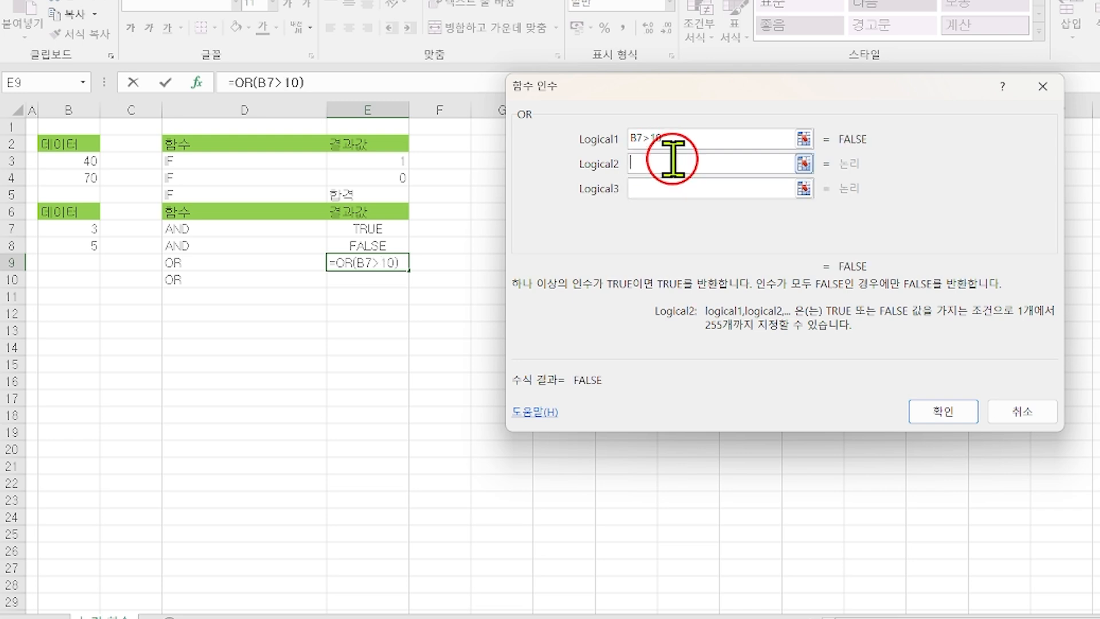
click(85, 246)
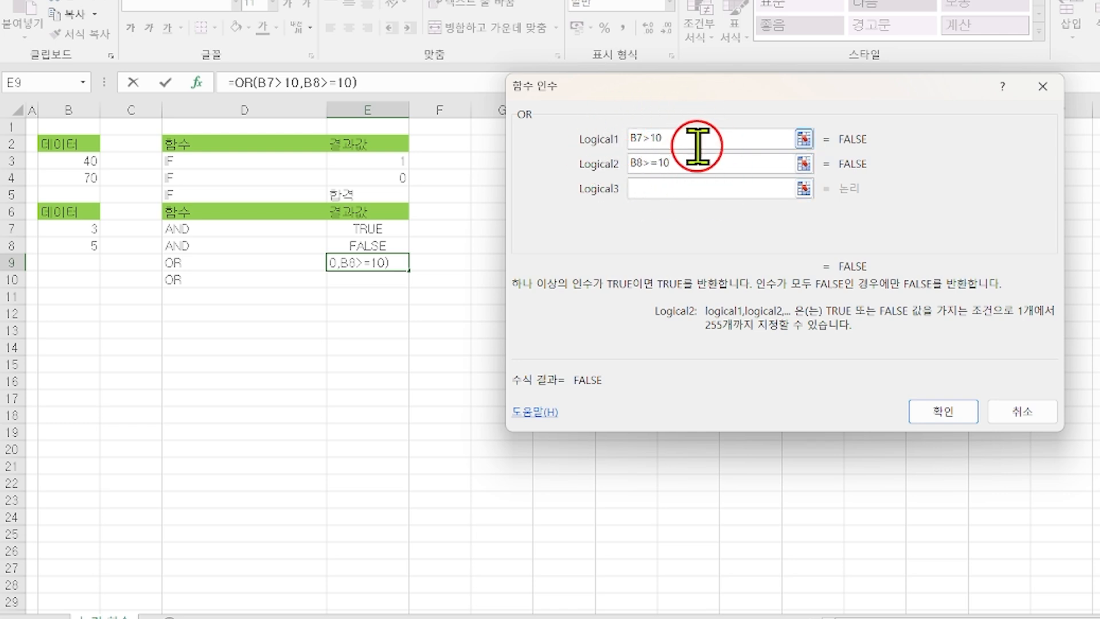
Change the first OR condition in E9 to B7>=10 and apply the formula.
click(650, 137)
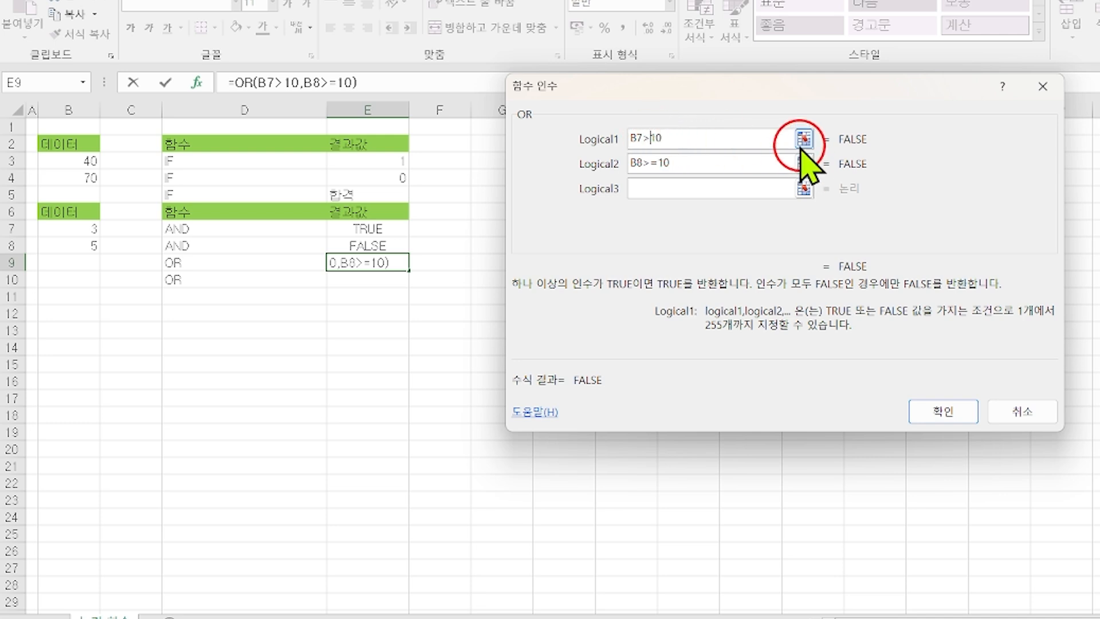
click(712, 165)
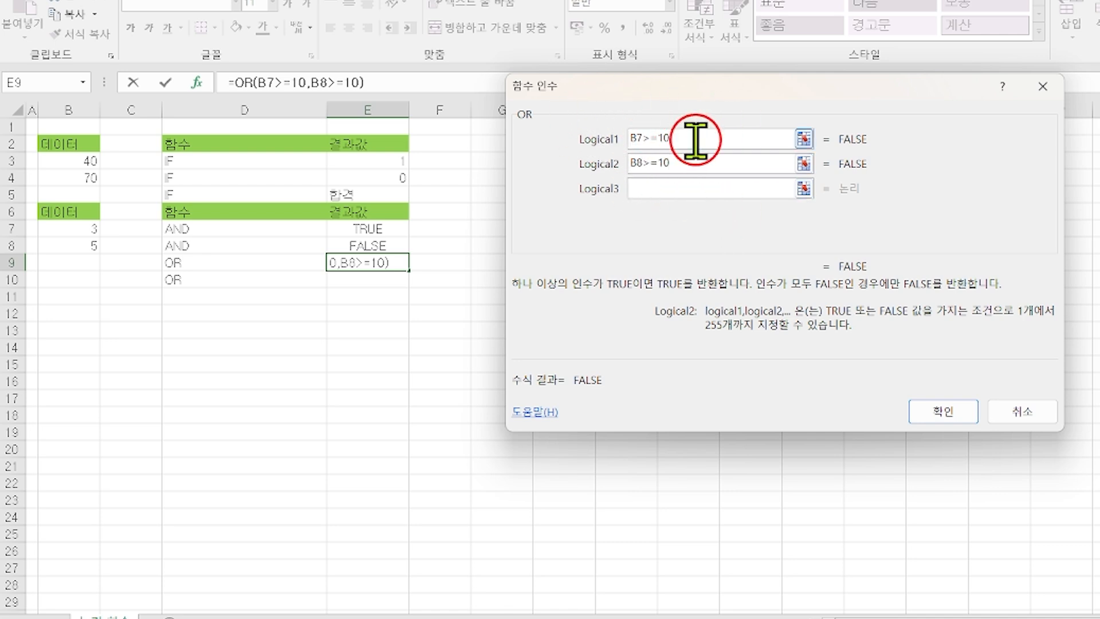
click(943, 413)
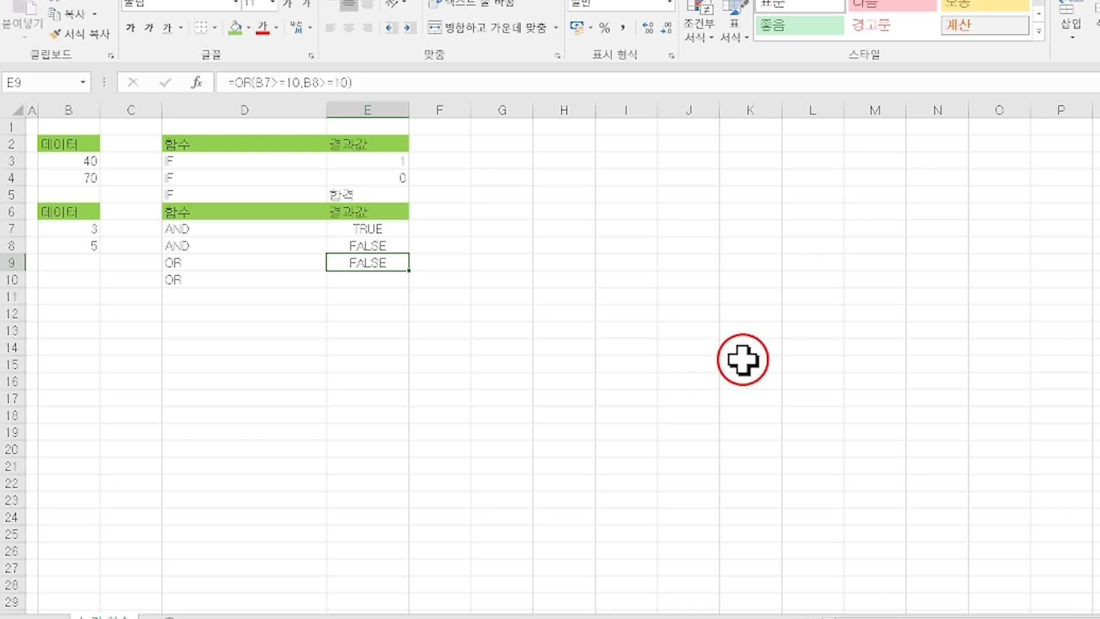
Insert an OR function in E10 with the conditions B7>=10 and B8>=5, and apply the formula.
click(369, 281)
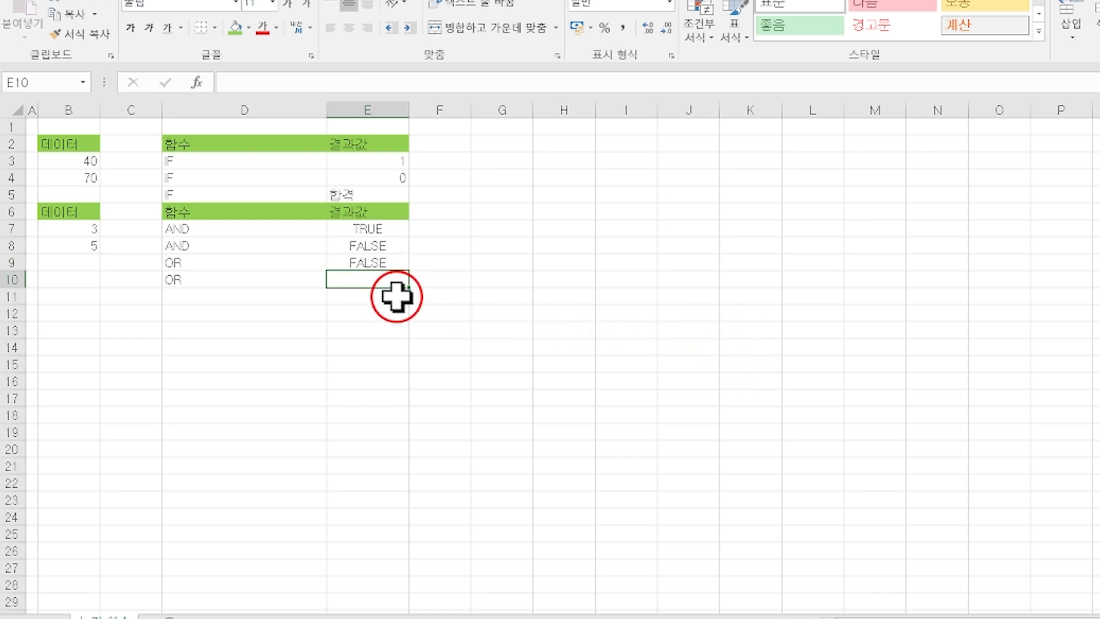
click(196, 83)
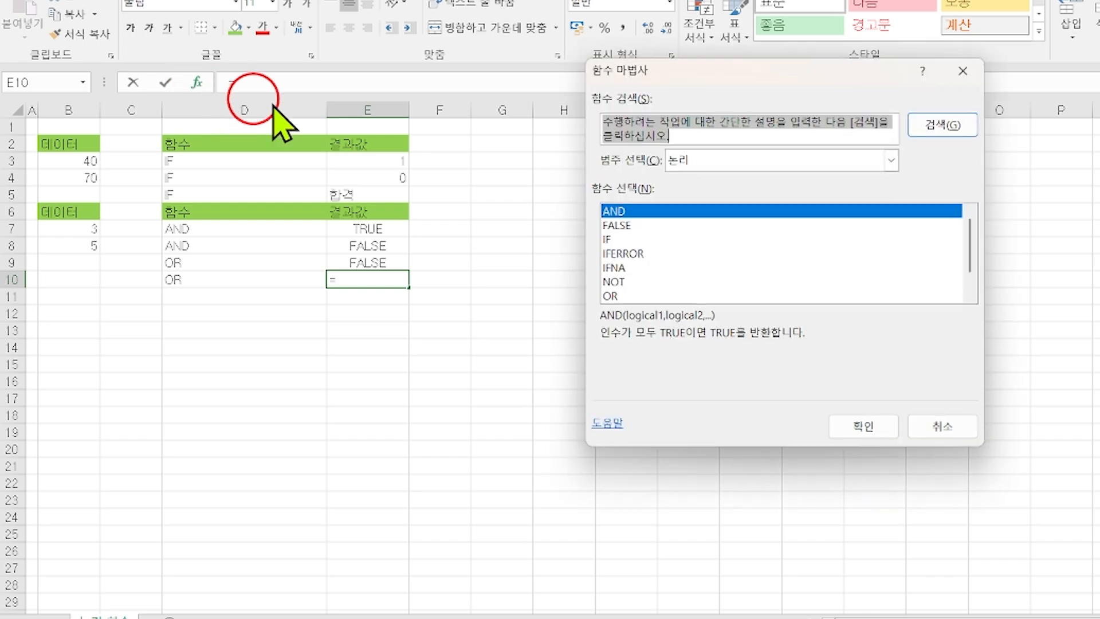
double_click(613, 300)
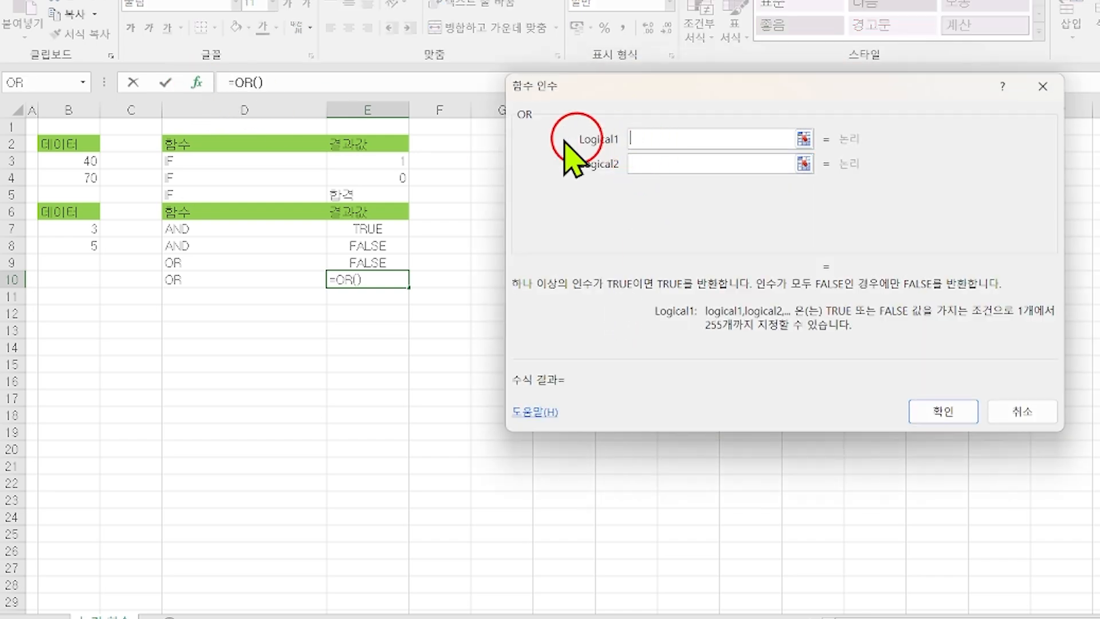
click(86, 229)
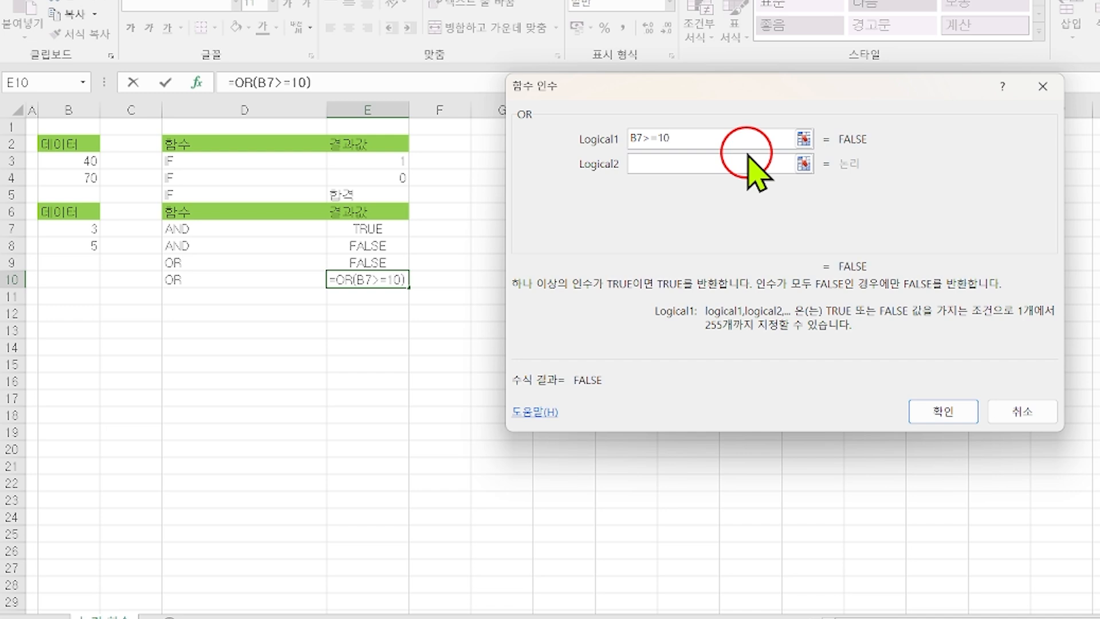
click(647, 167)
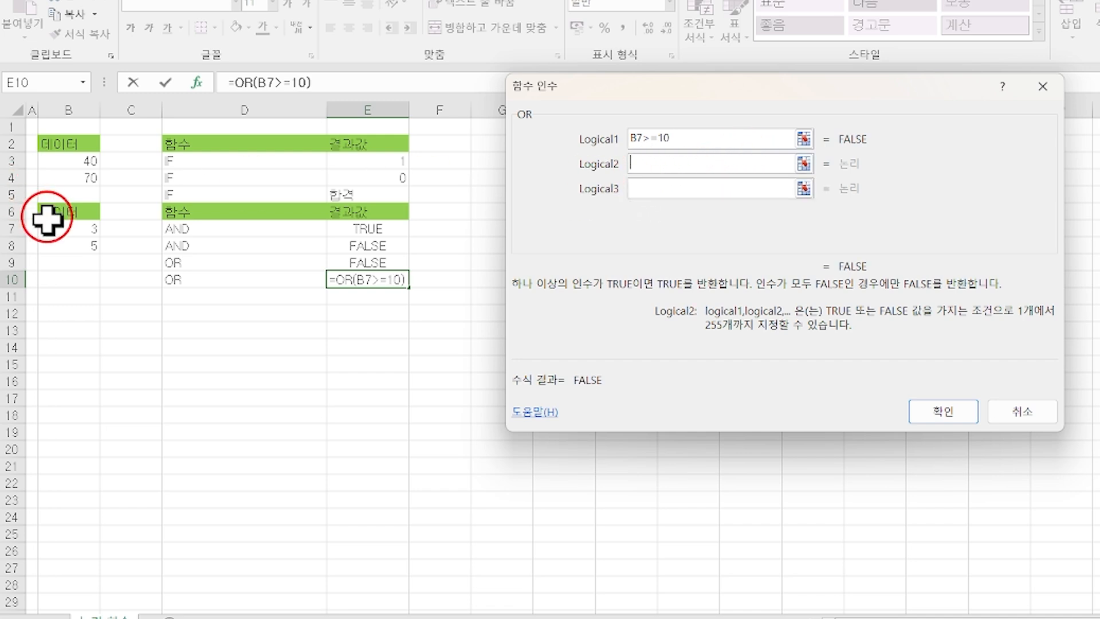
click(74, 245)
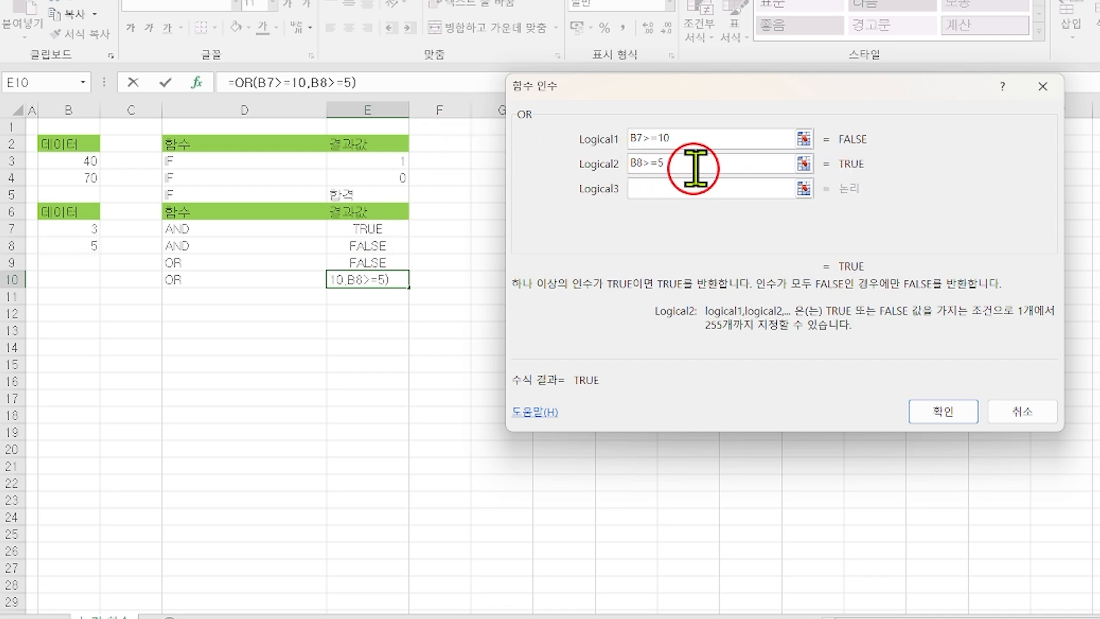
click(701, 138)
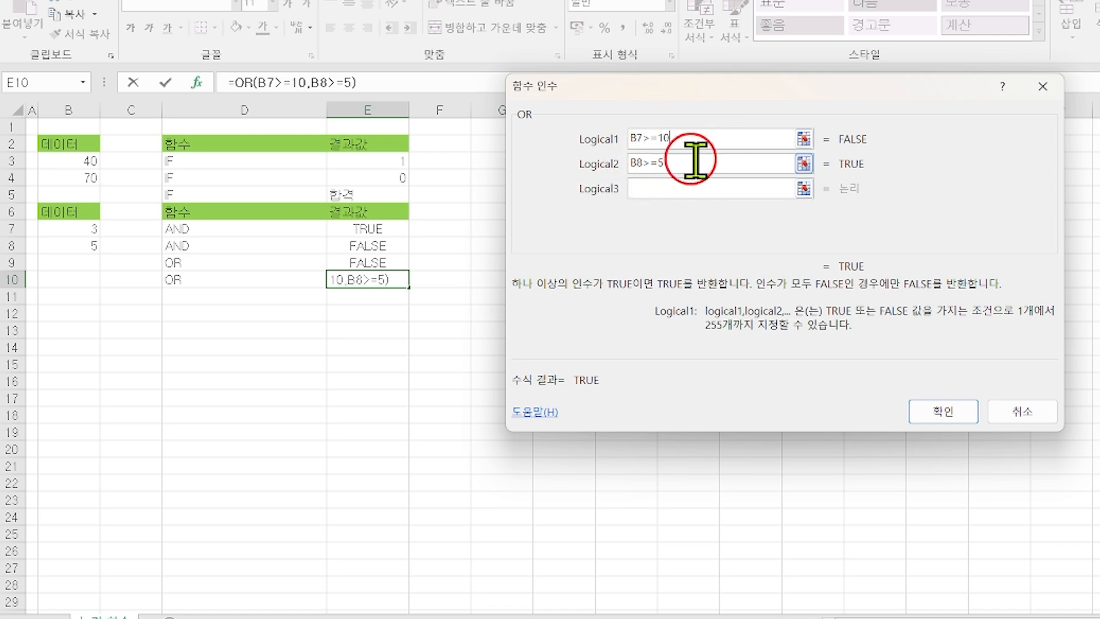
click(668, 139)
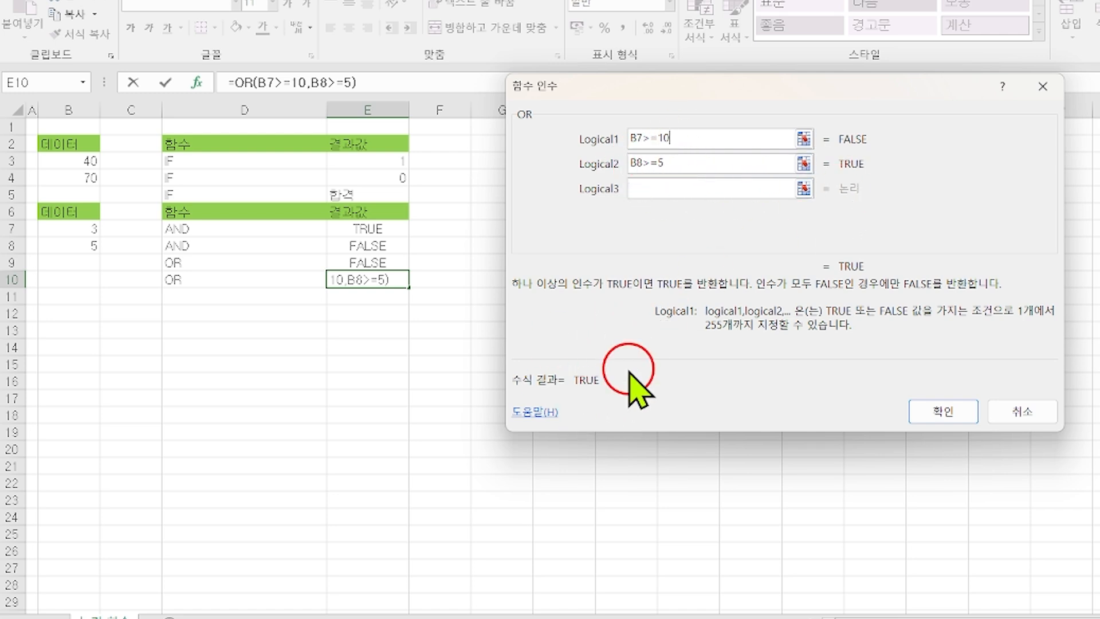
click(973, 412)
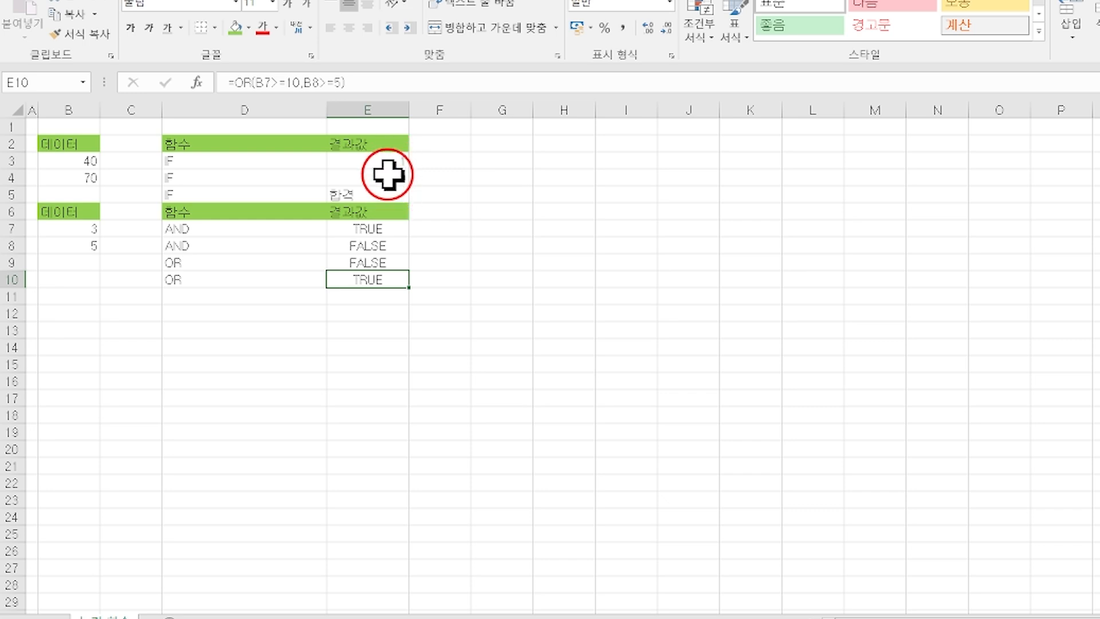
drag(130, 296, 444, 312)
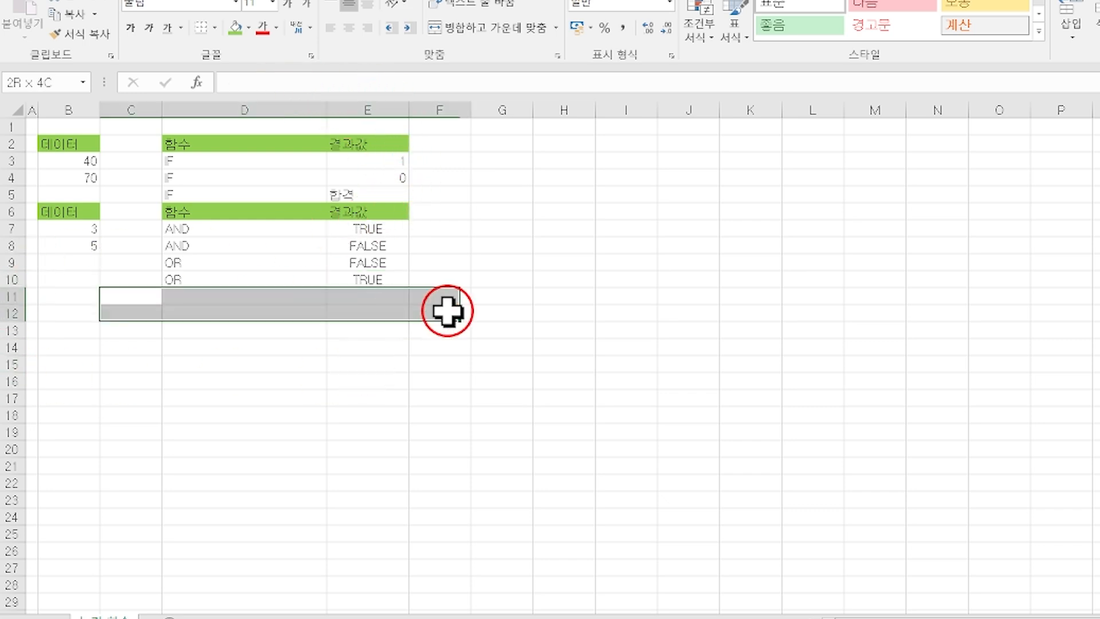
click(372, 327)
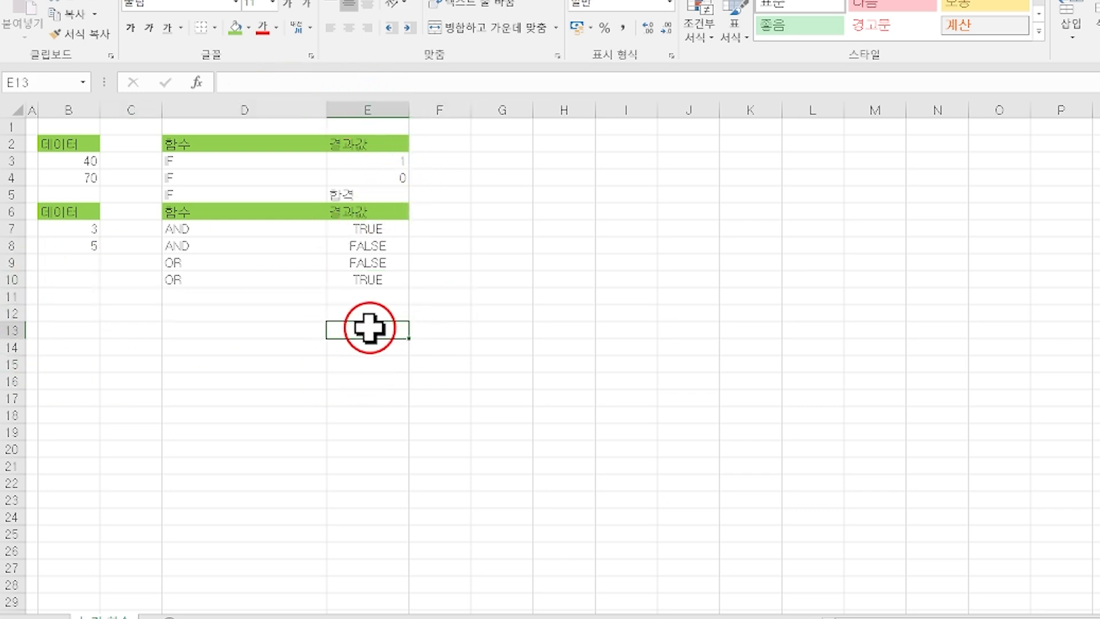